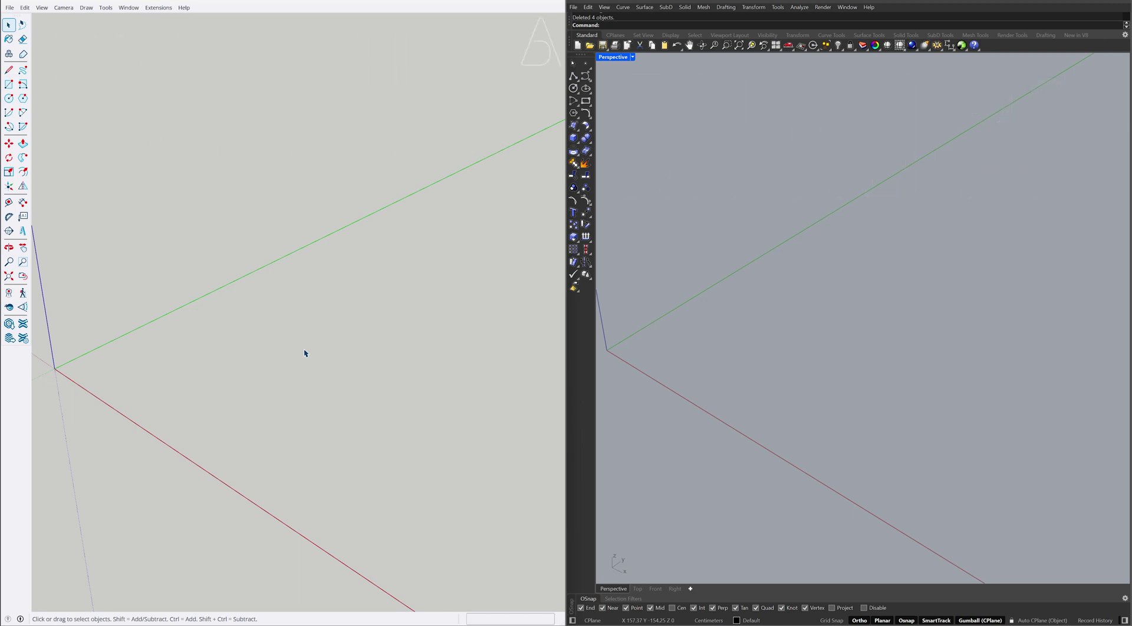
In SketchUp, start the floor outline at the origin with 300 and 350 cm edges.
key("l")
left_click(84, 370)
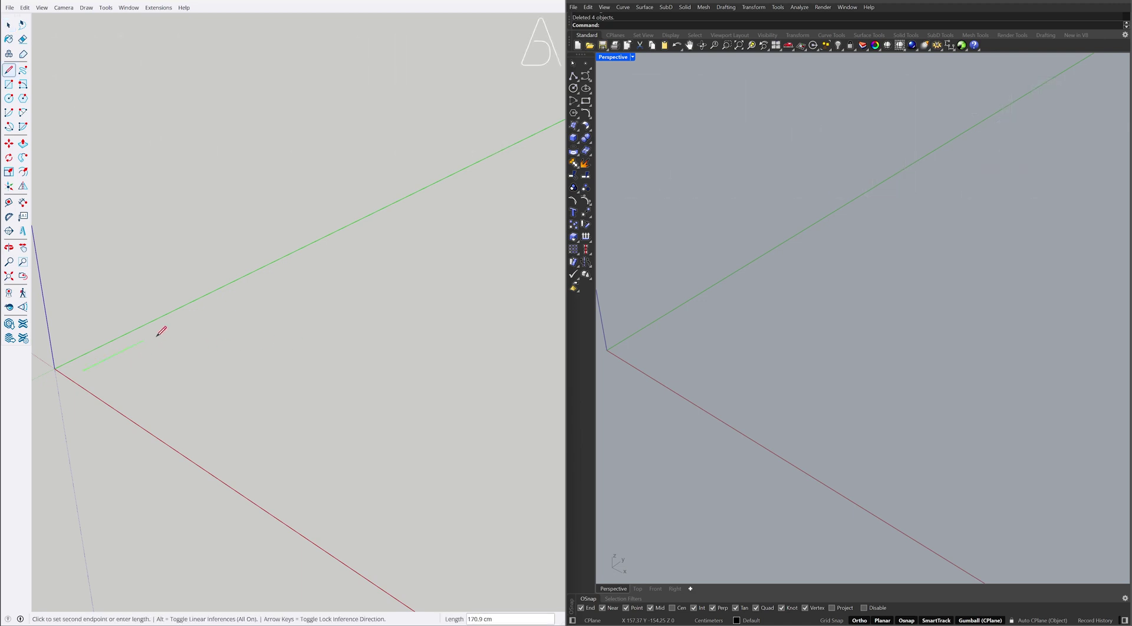
left_click(198, 313)
left_click(298, 367)
type("300")
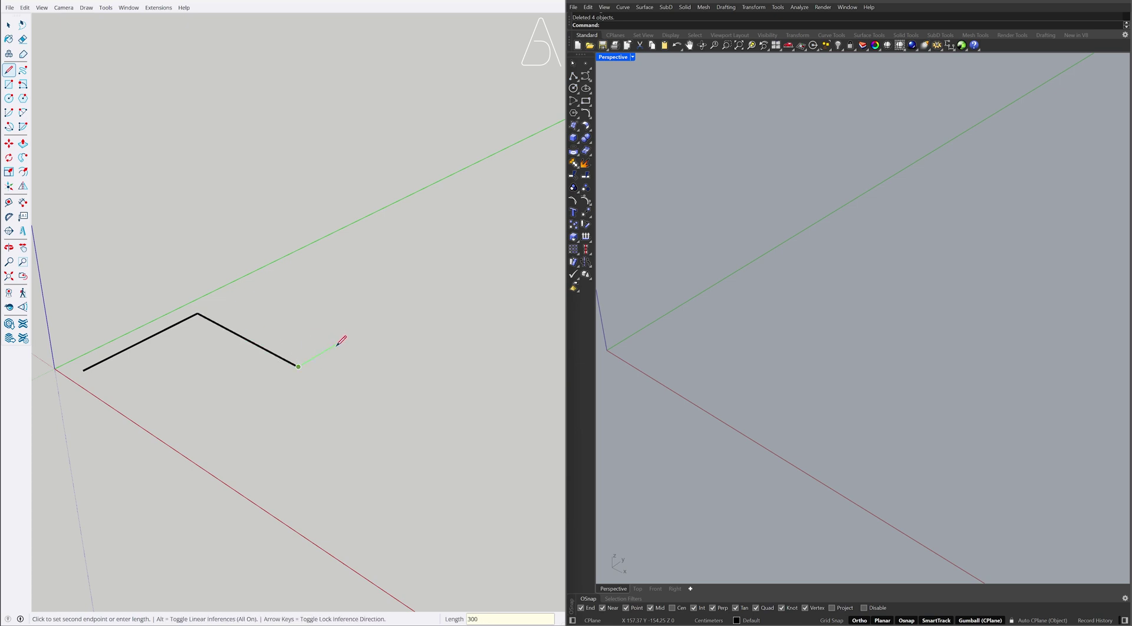
key("Return")
type("350")
key("Return")
Add the 500, 180 and 150 cm edges and close the outline at the origin.
type("500")
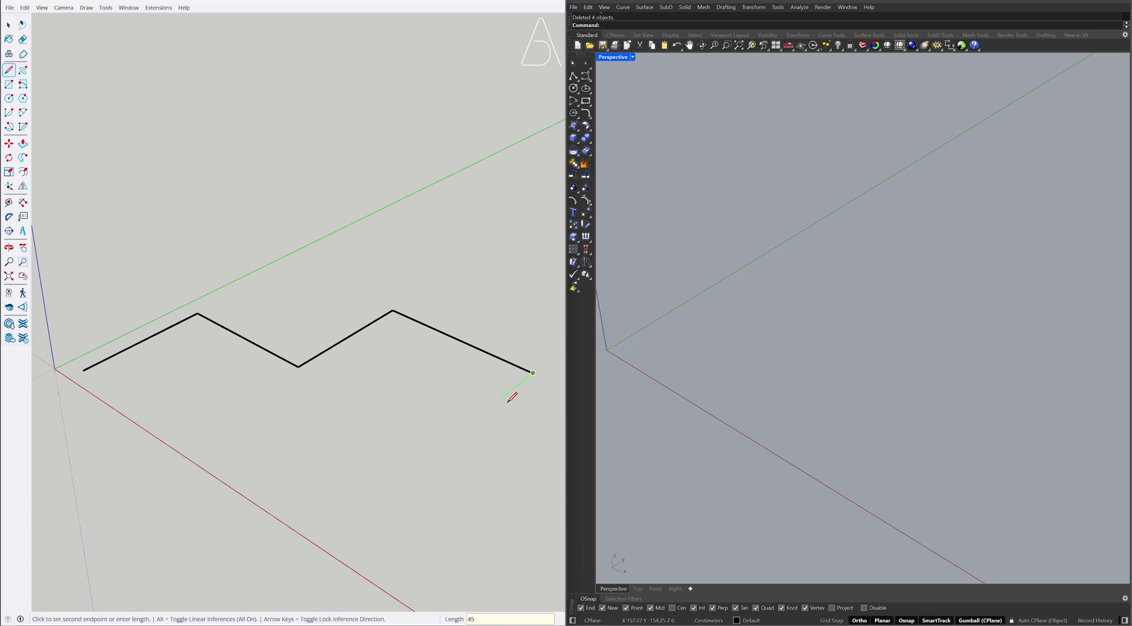
key("Return")
type("1")
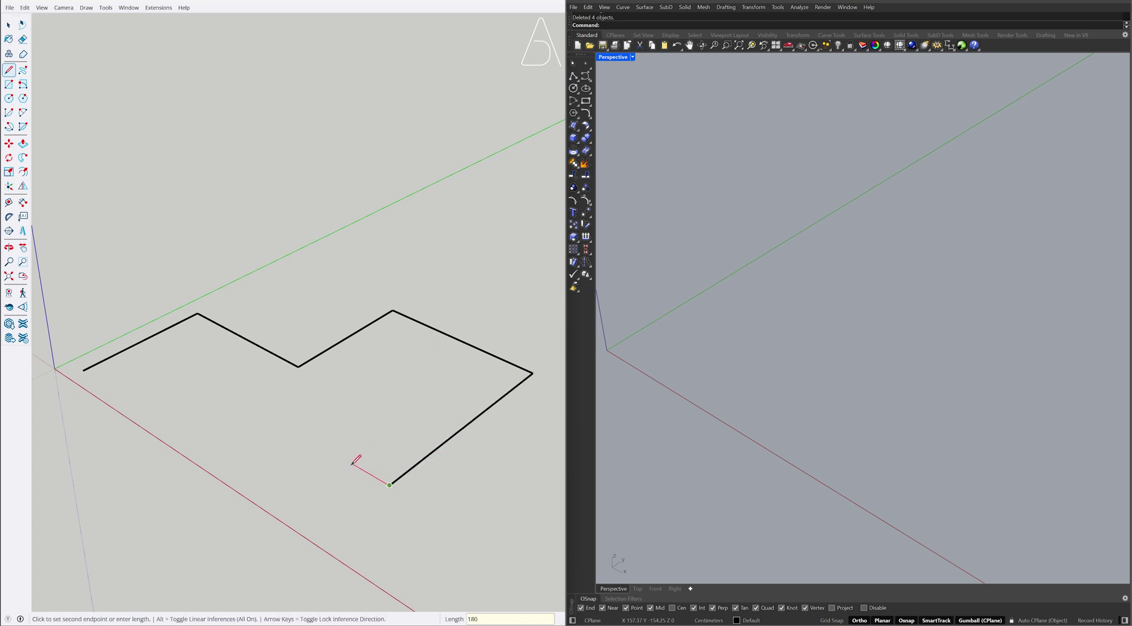
type("80")
key("Return")
type("150")
key("Return")
left_click(84, 370)
key("space")
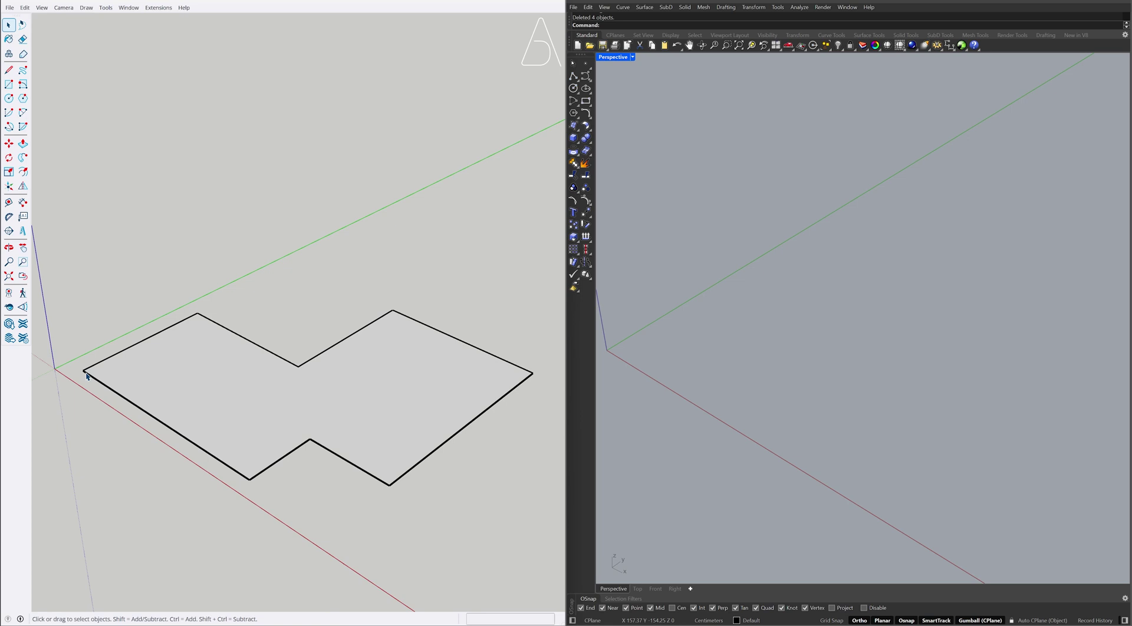
Offset the floor face 20 cm inward and delete the inner face, leaving a wall ring.
left_click(220, 391)
key("f")
left_click(218, 369)
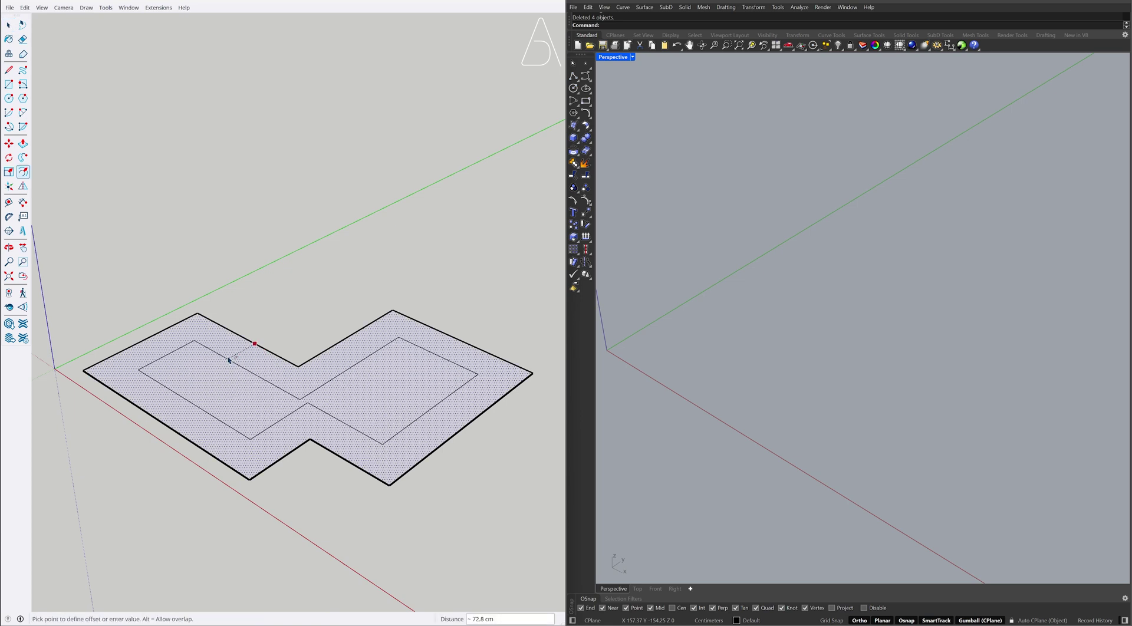
key("Return")
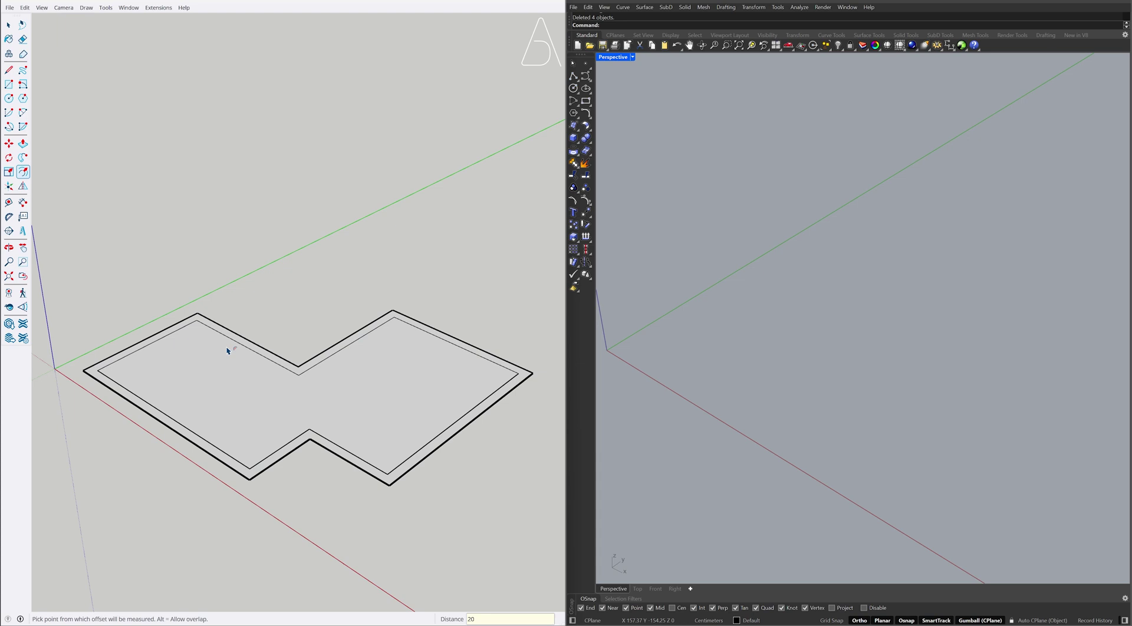
key("space")
left_click(234, 380)
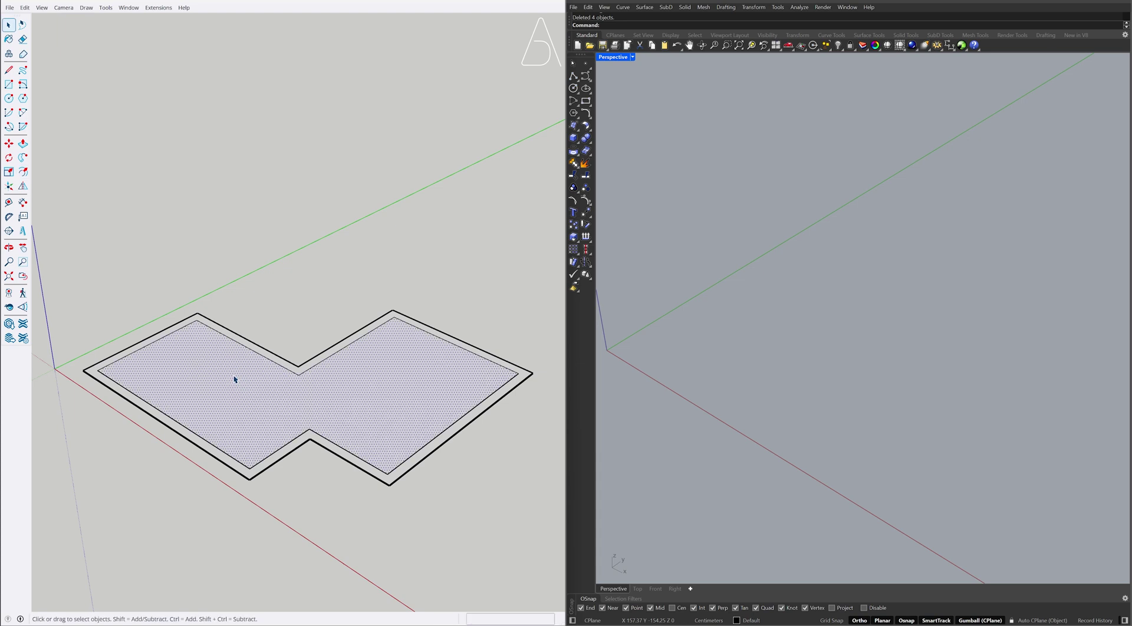
key("Delete")
Push/Pull the wall ring up 280 cm.
key("p")
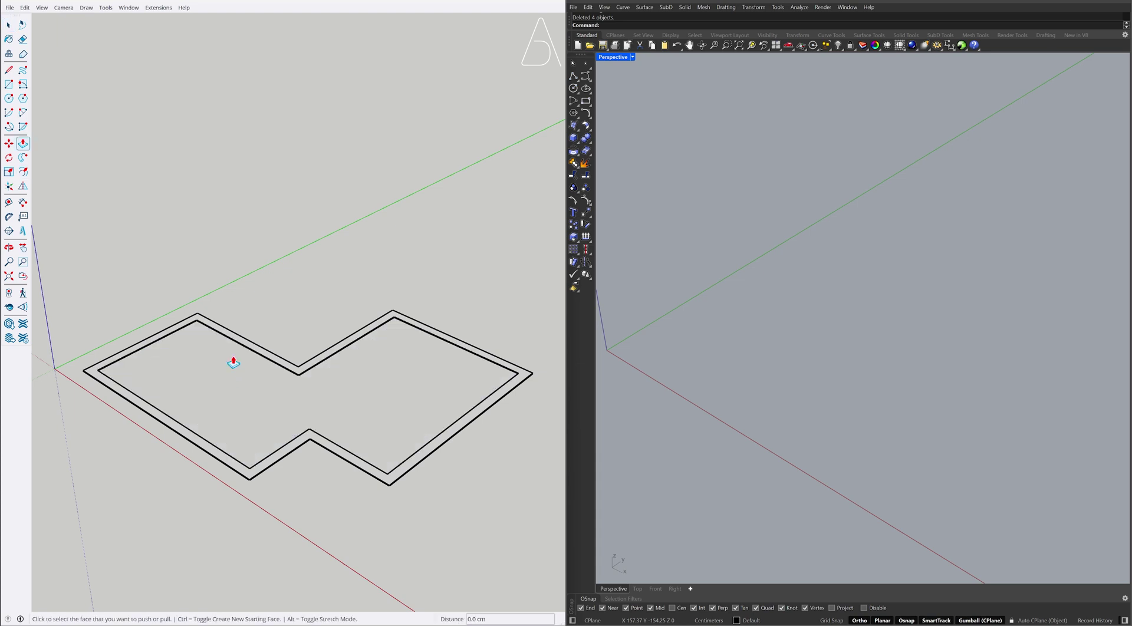
left_click(246, 345)
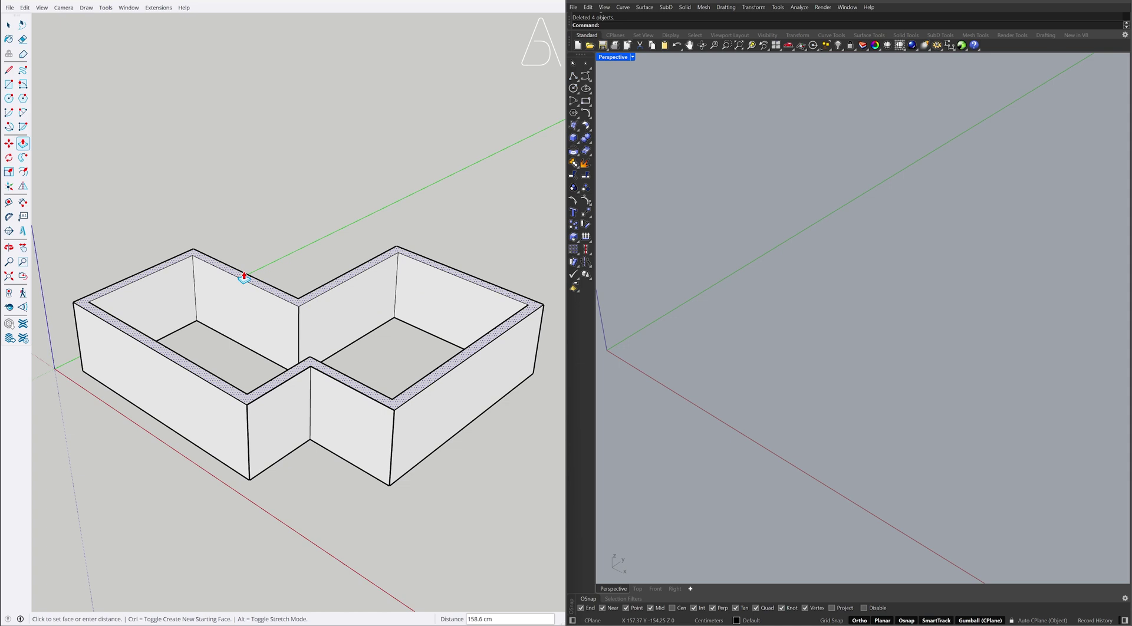
type("280")
key("Return")
key("space")
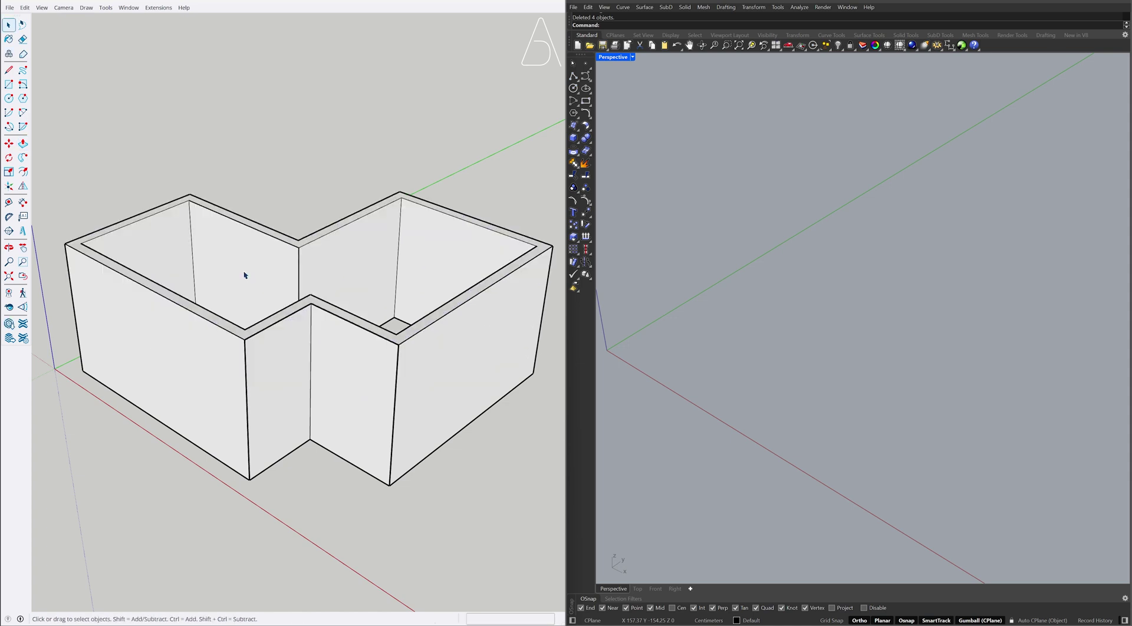
In Rhino, draw a closed L-shaped polyline from the origin with 300 and 150 cm edges.
type("Polyline")
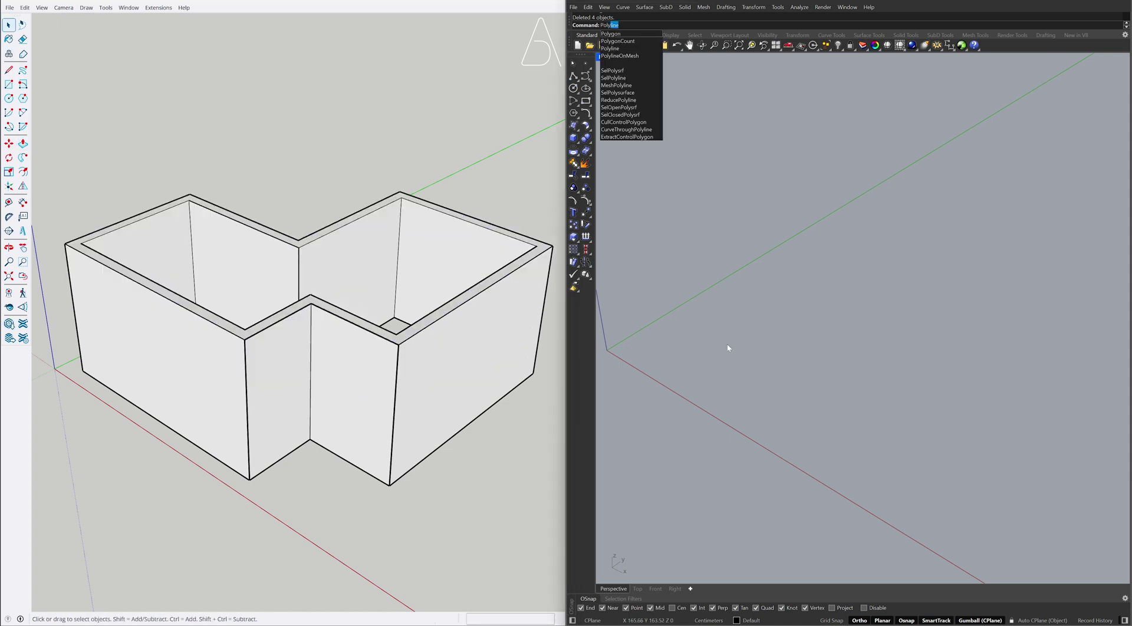
key("Return")
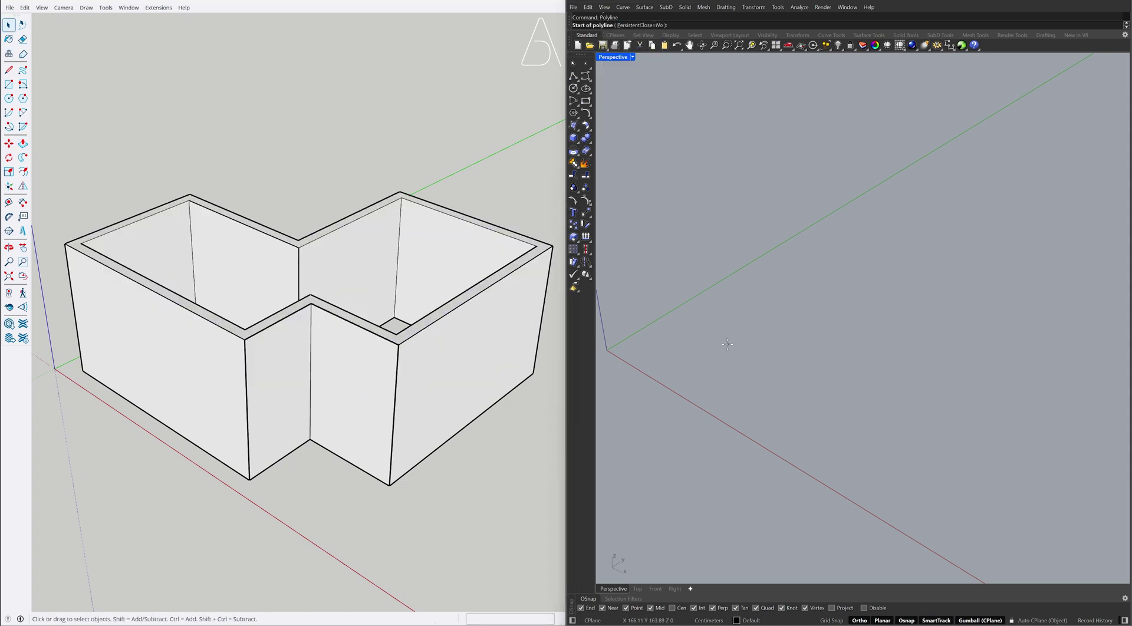
left_click(637, 350)
type("300")
key("Return")
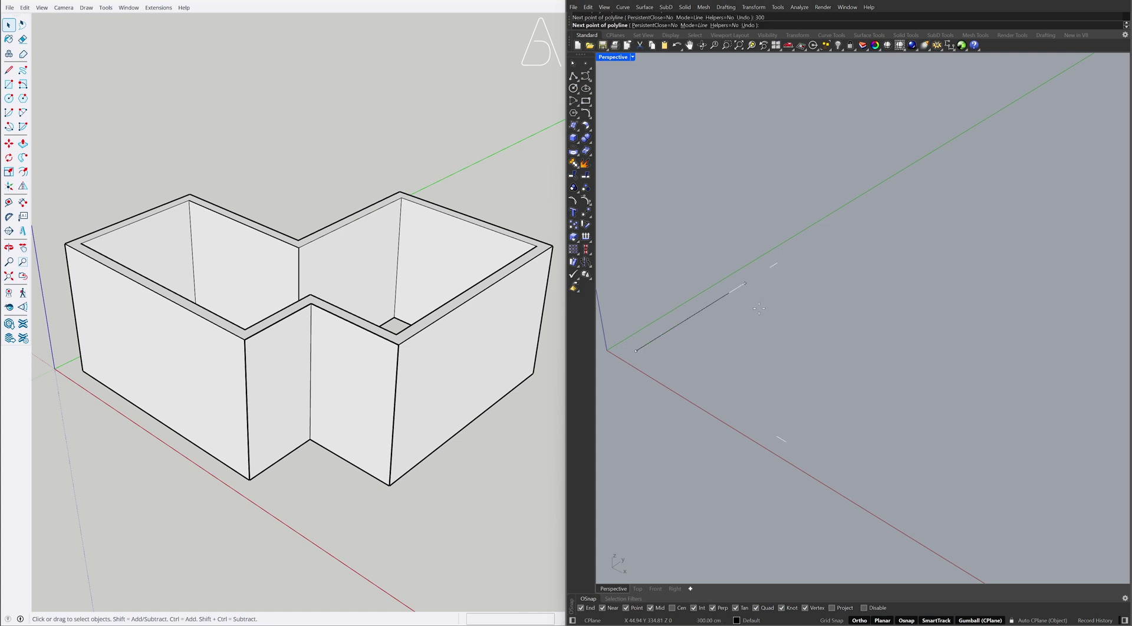
left_click(758, 308)
left_click(855, 336)
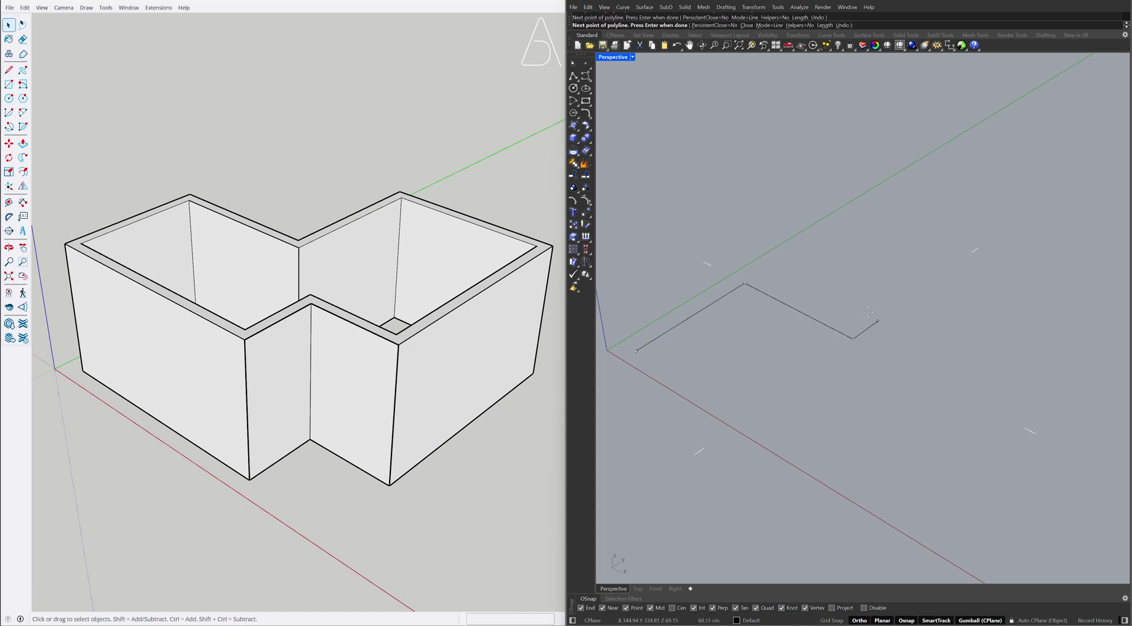
left_click(943, 273)
left_click(1086, 338)
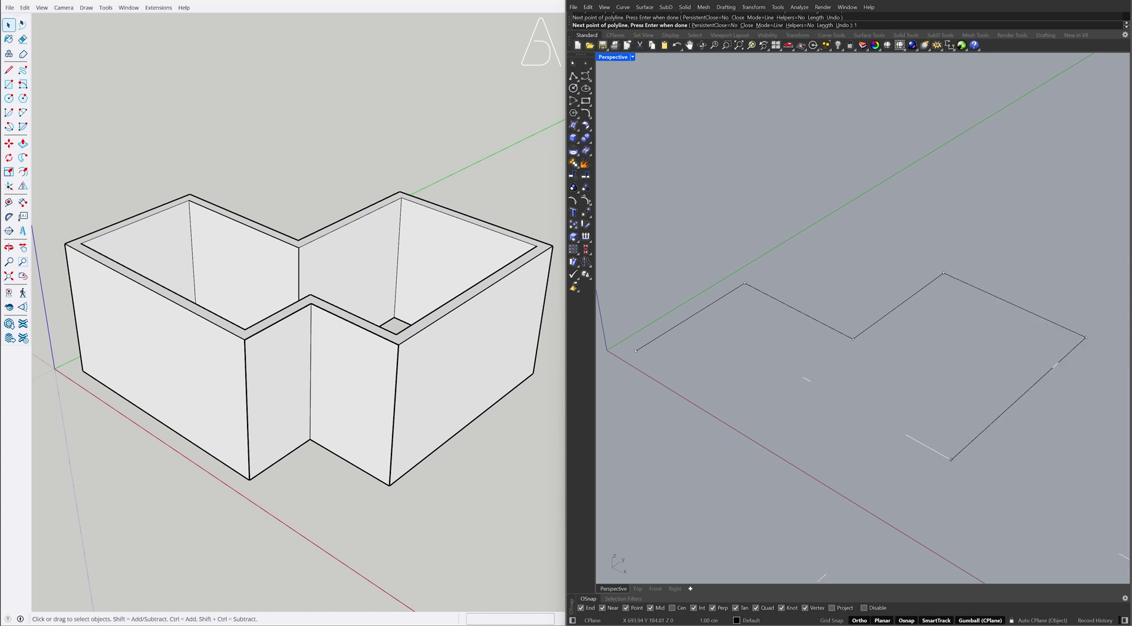
left_click(871, 415)
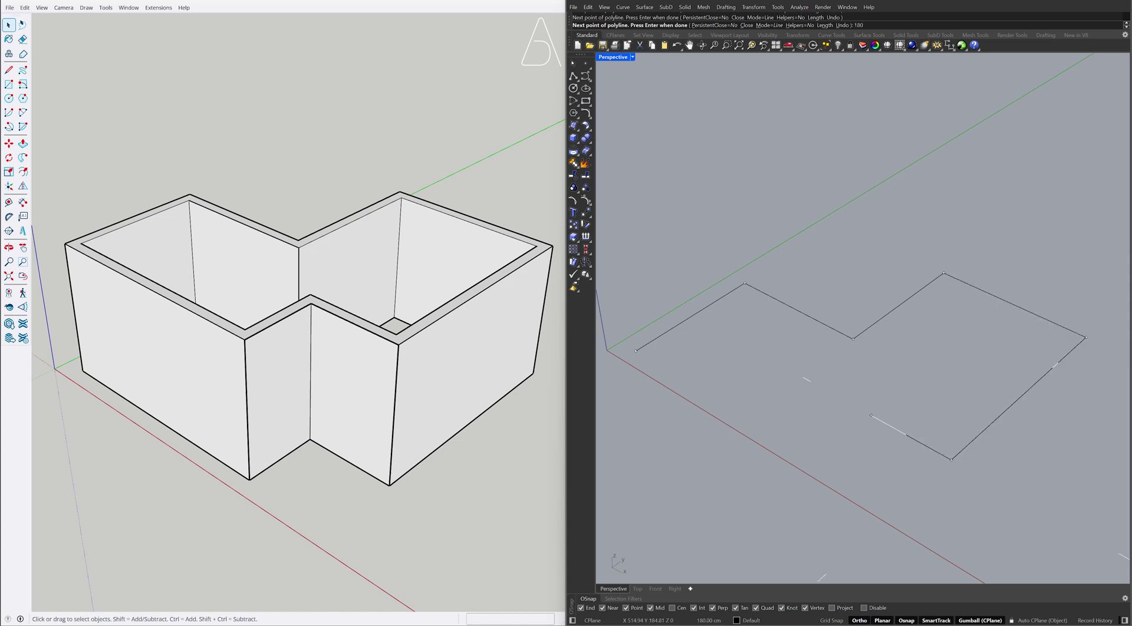
type("150")
key("Return")
left_click(845, 441)
key("Return")
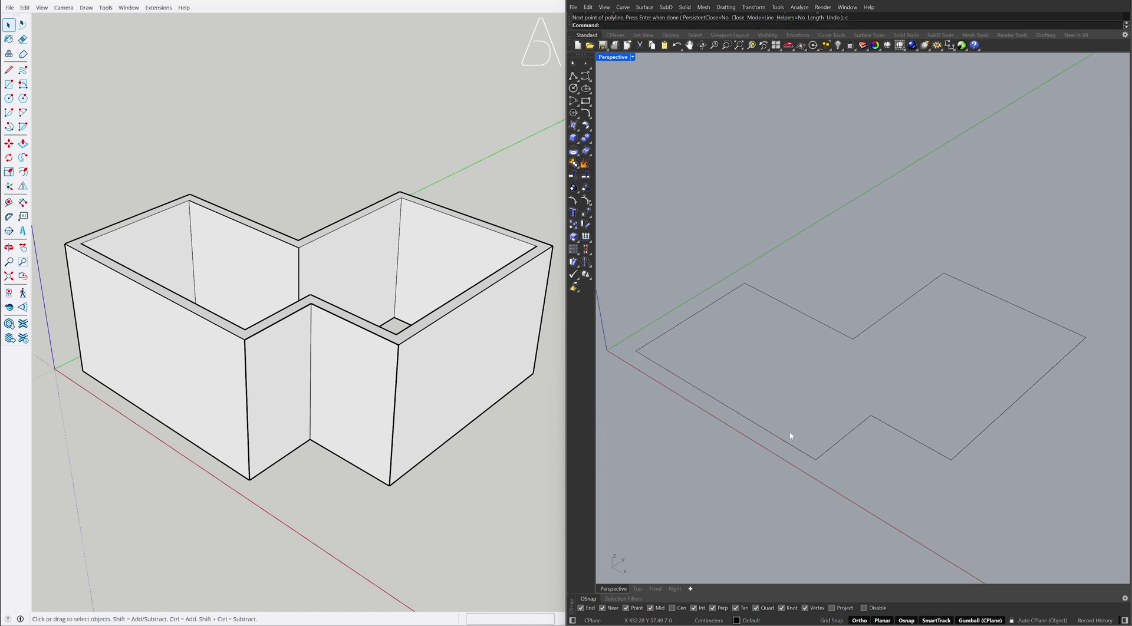
Slab the outline into 20 cm thick walls 280 cm high.
type("Slab")
key("Return")
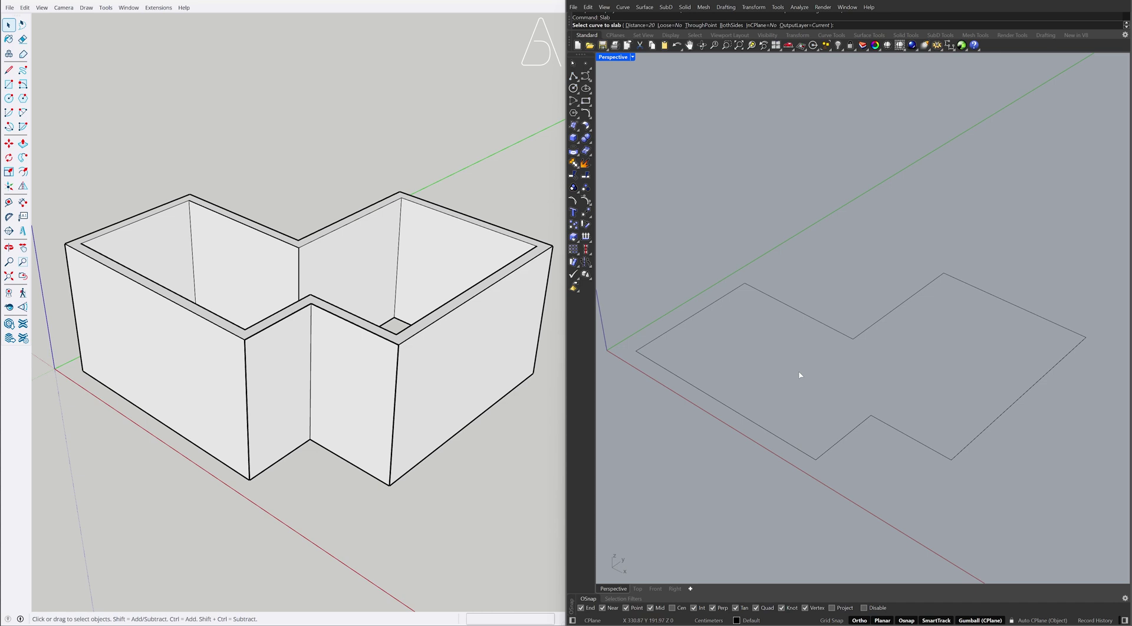
left_click(821, 325)
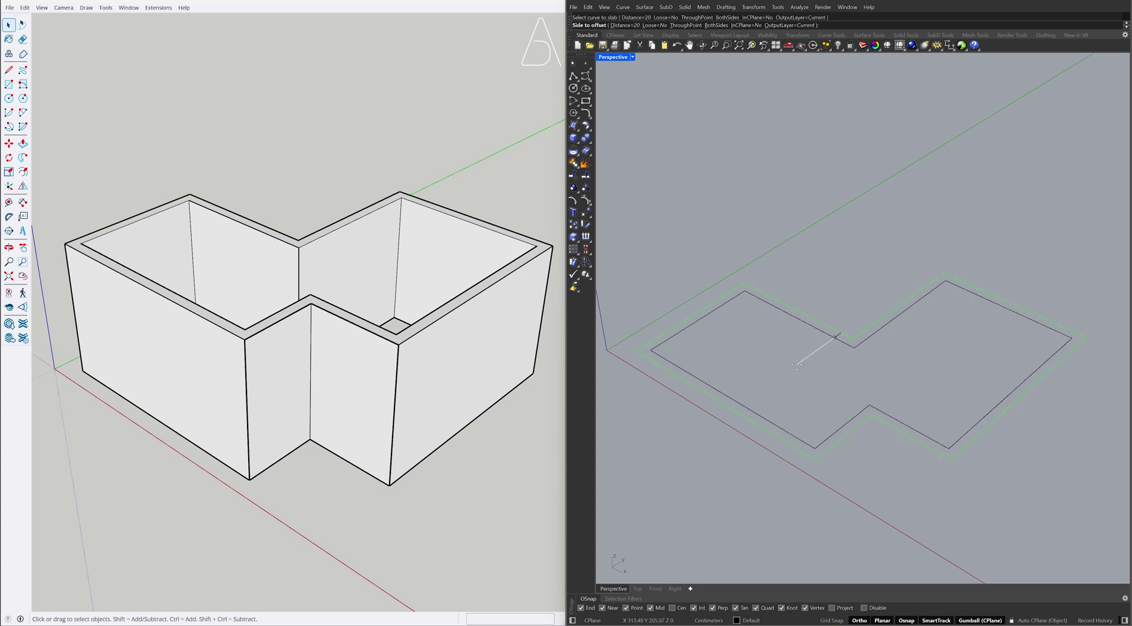
left_click(797, 364)
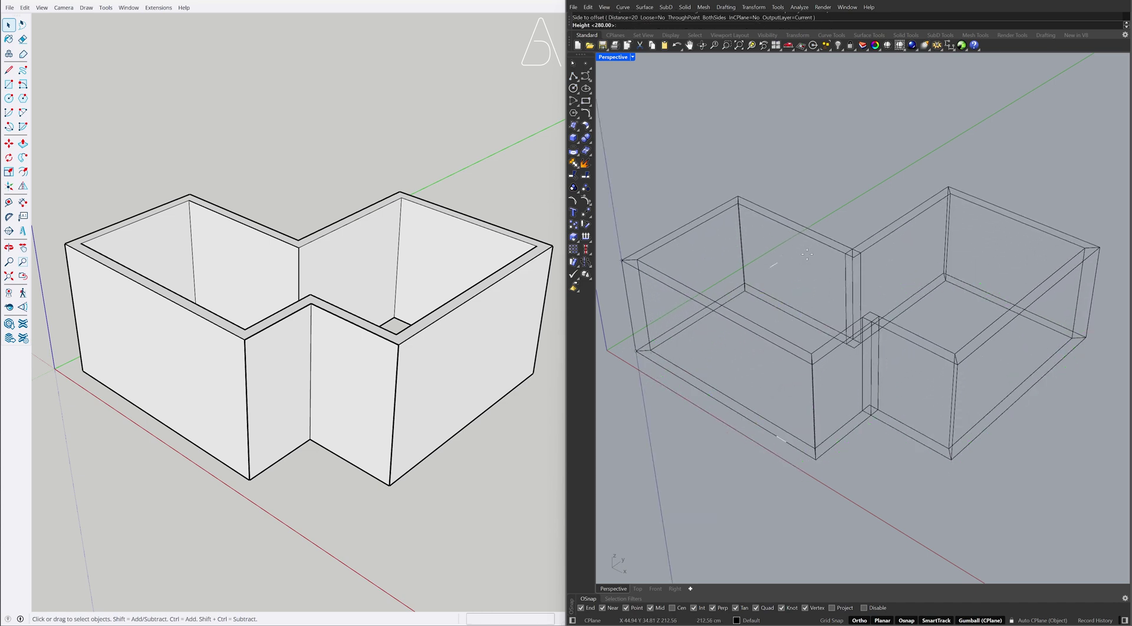
type("280")
key("Return")
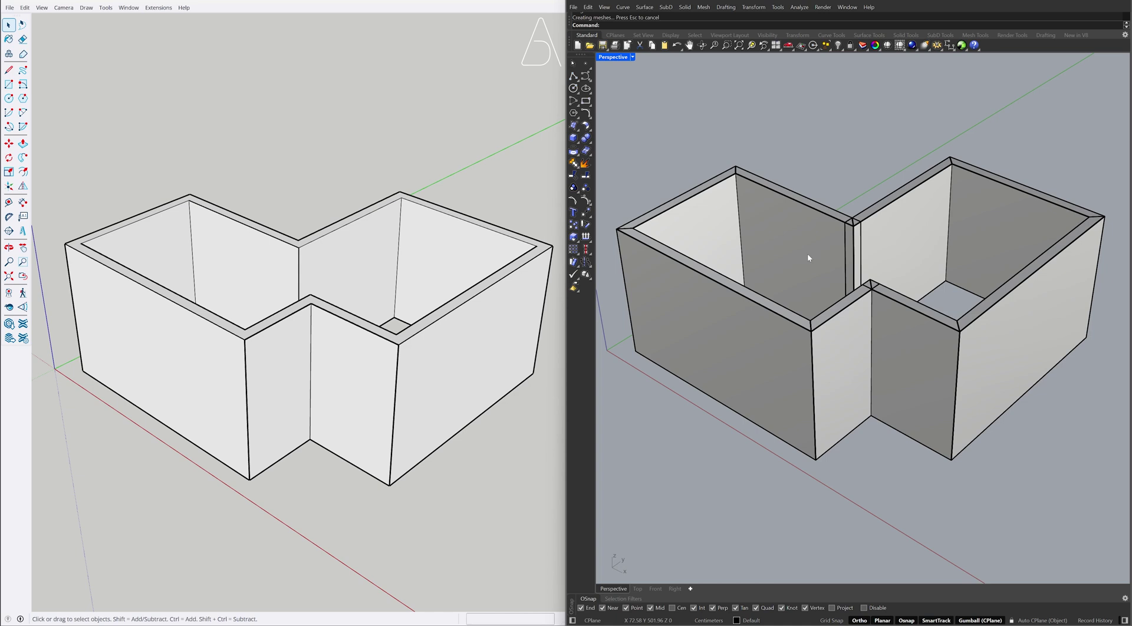
Copy a wall edge 20 cm over and pull the strip up into a partition wall.
mouse_move(346, 260)
middle_mouse_down()
mouse_move(283, 313)
mouse_move(189, 331)
mouse_move(206, 330)
middle_mouse_up()
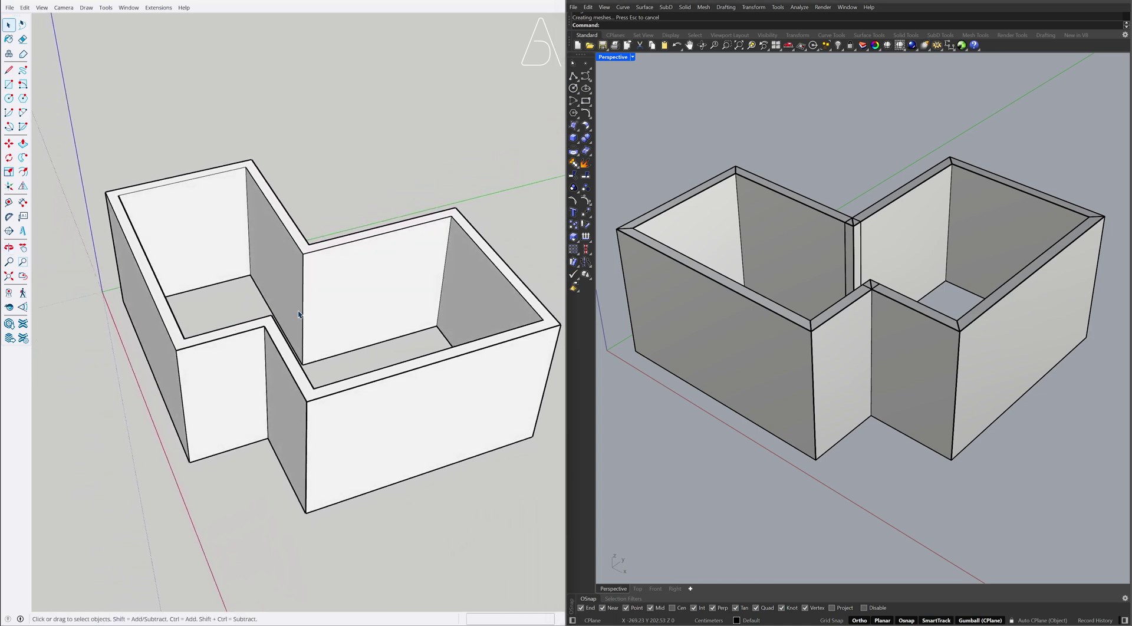
key("m")
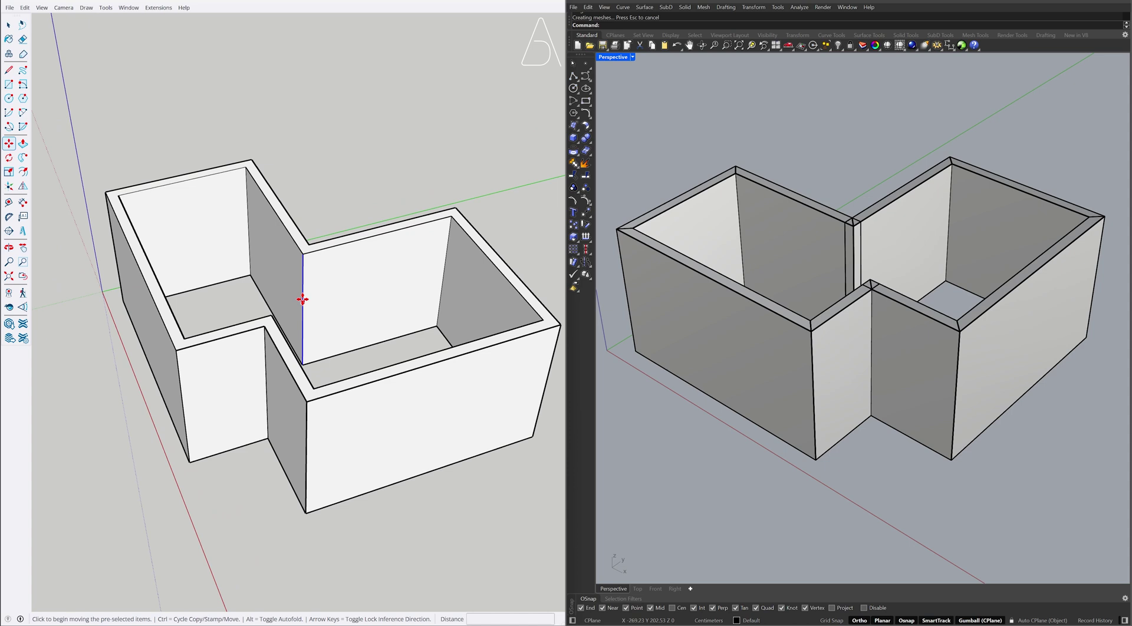
left_click(303, 293)
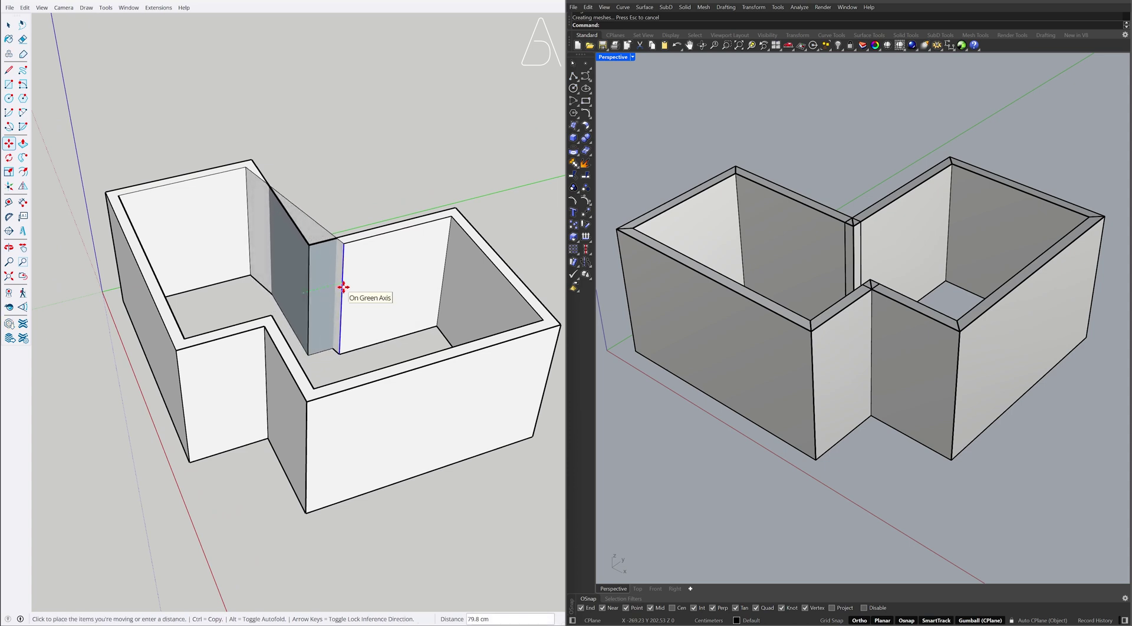
key("ctrl")
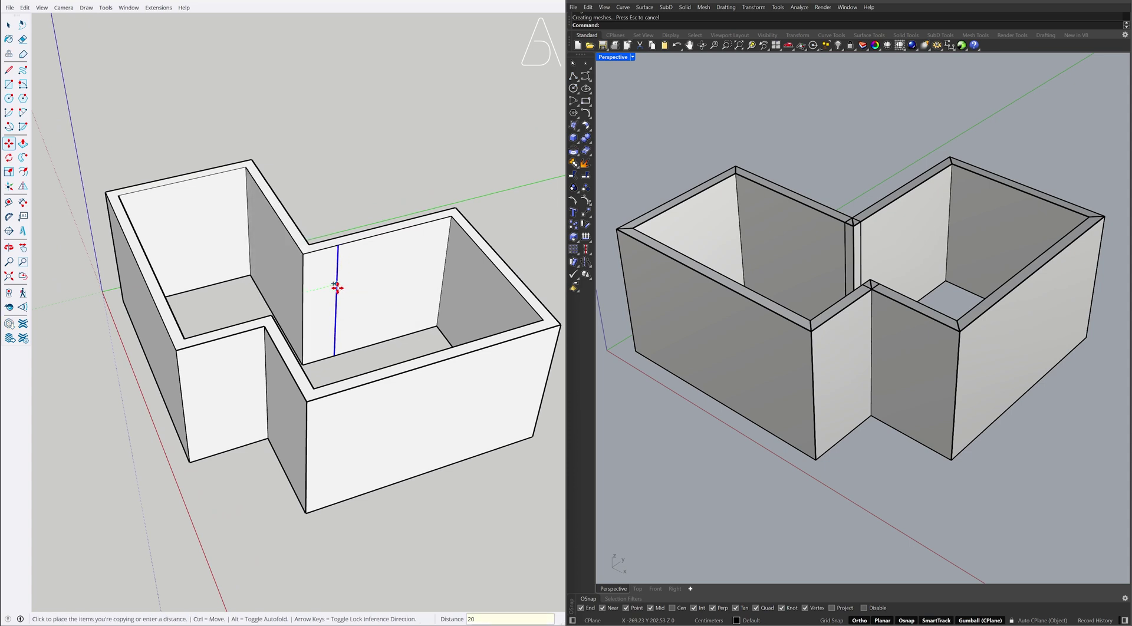
type("20")
key("Return")
key("space")
key("p")
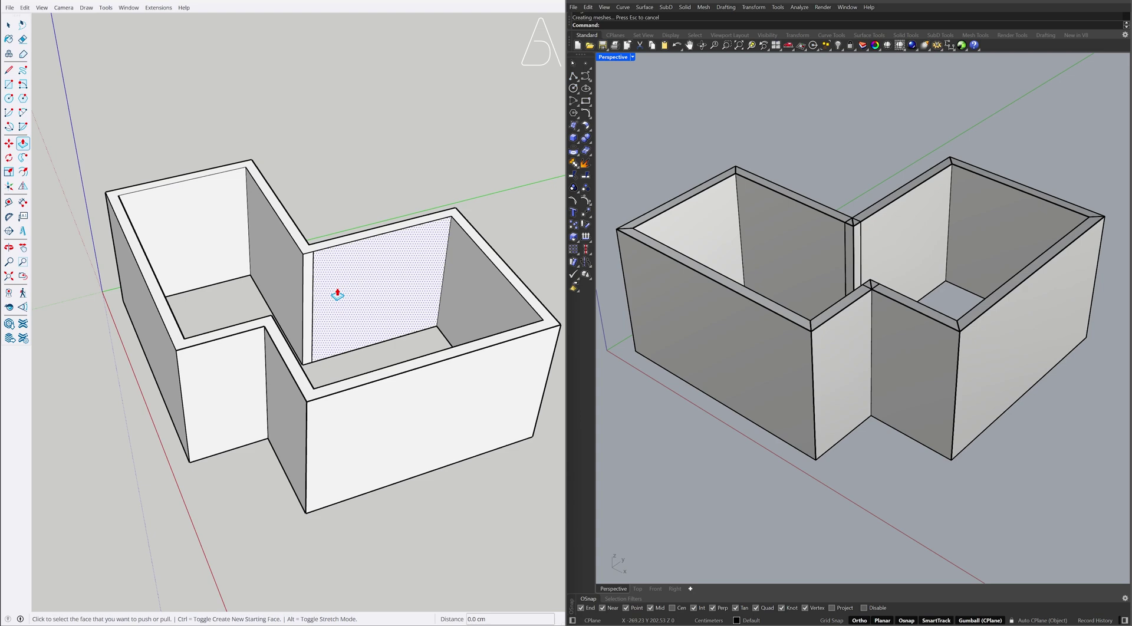
left_click(311, 293)
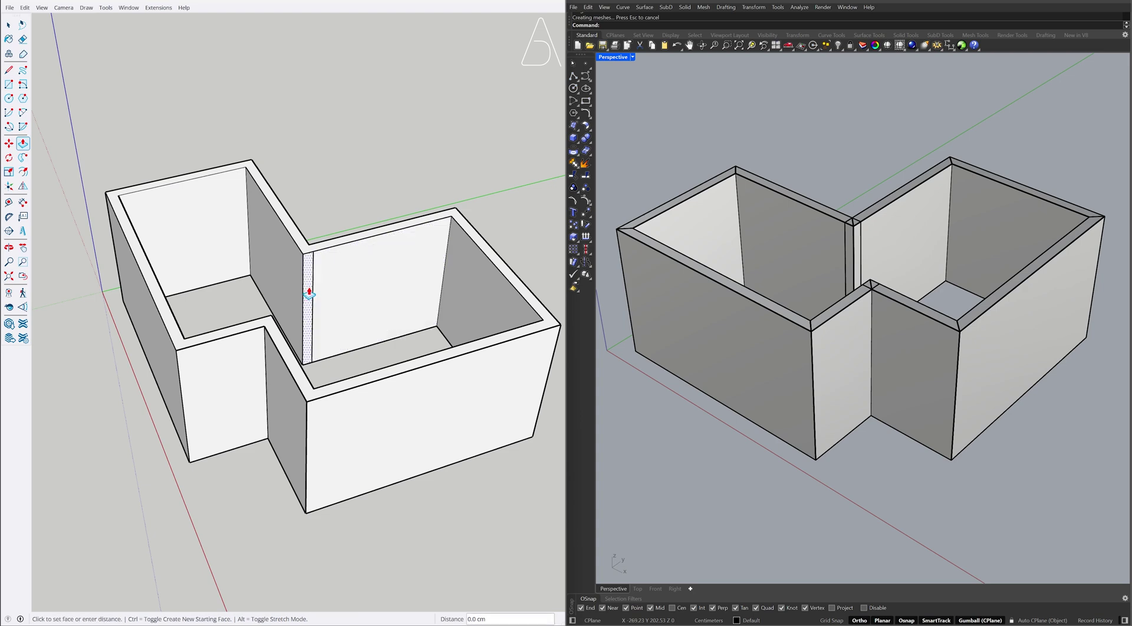
left_click(381, 385)
mouse_move(417, 298)
middle_mouse_down()
mouse_move(109, 315)
mouse_move(116, 306)
mouse_move(227, 321)
mouse_move(221, 364)
middle_mouse_up()
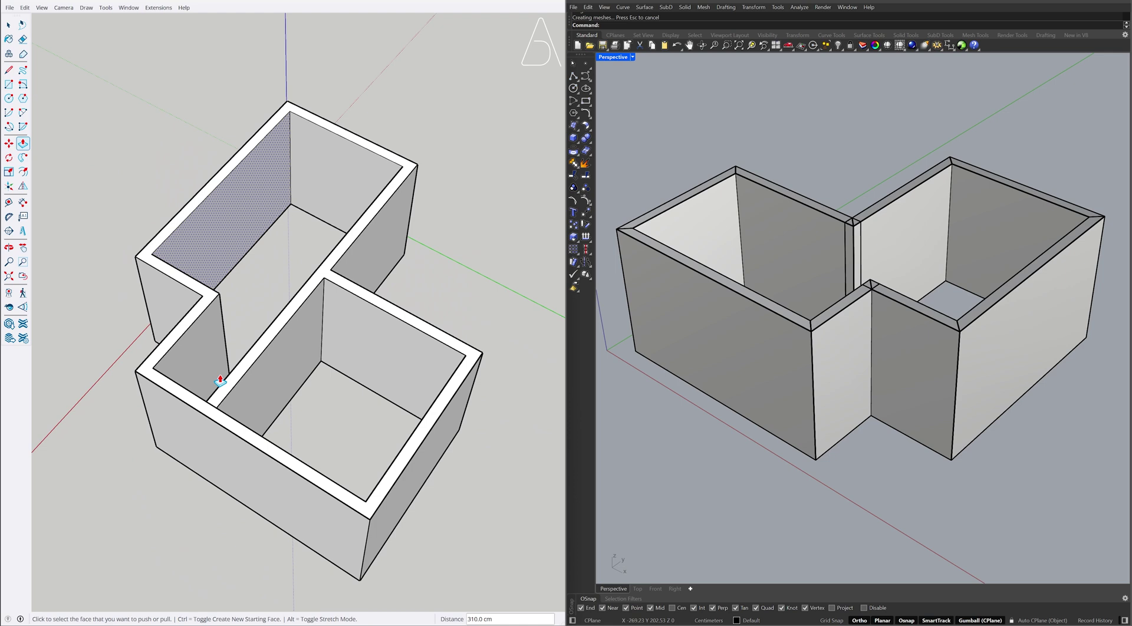
key("space")
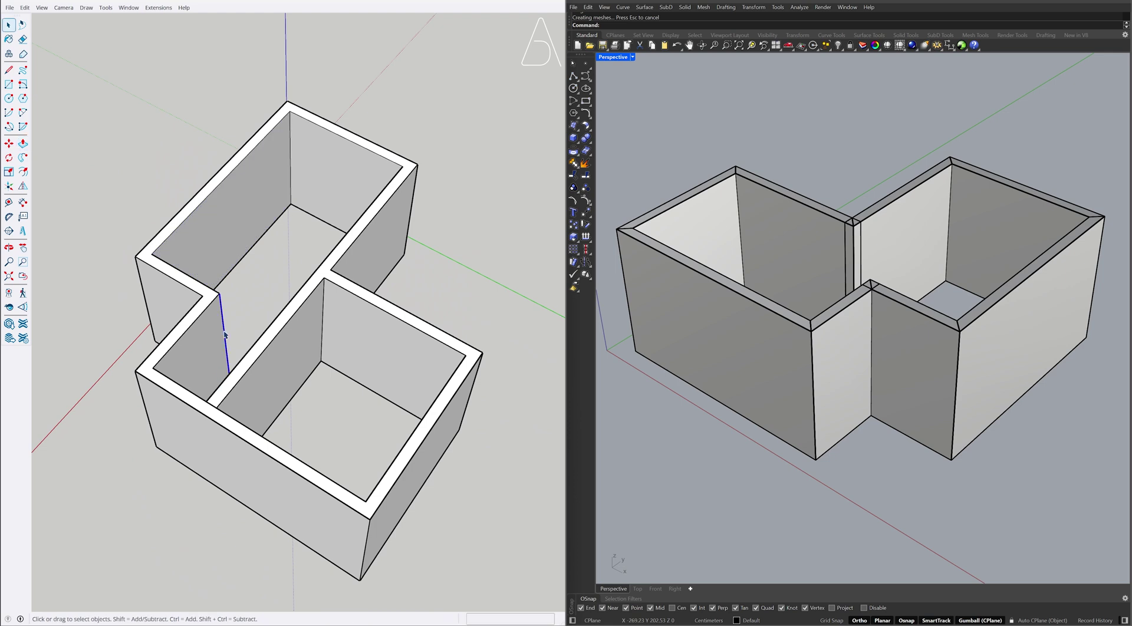
Move the stub wall's edge 20 cm and extend the stub to meet the partition.
key("m")
left_click(220, 321)
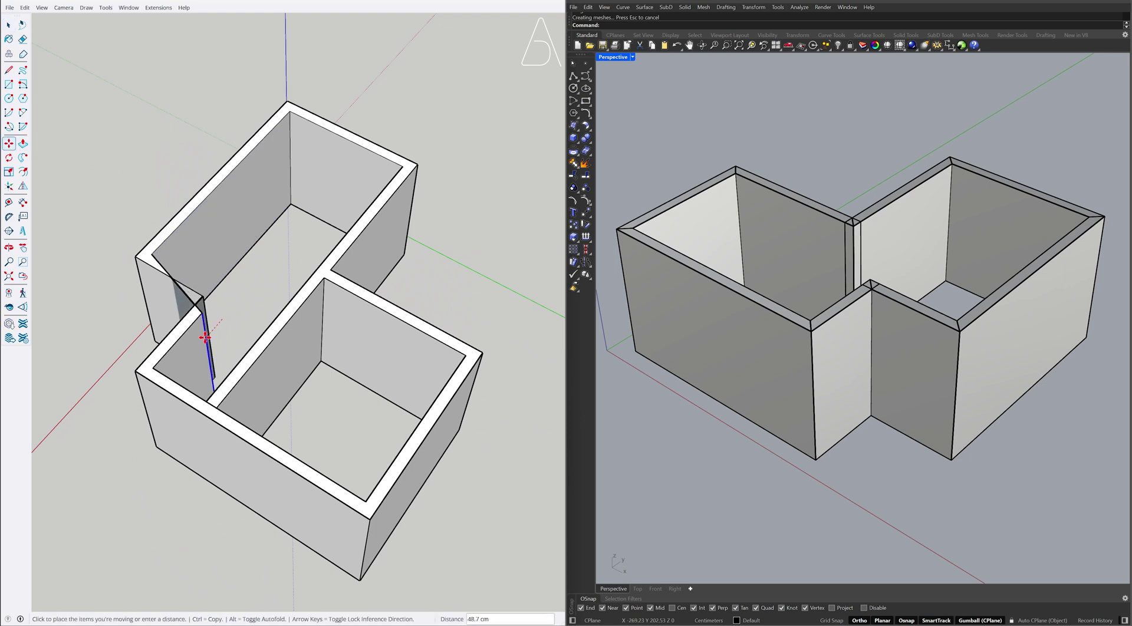
type("20")
key("Return")
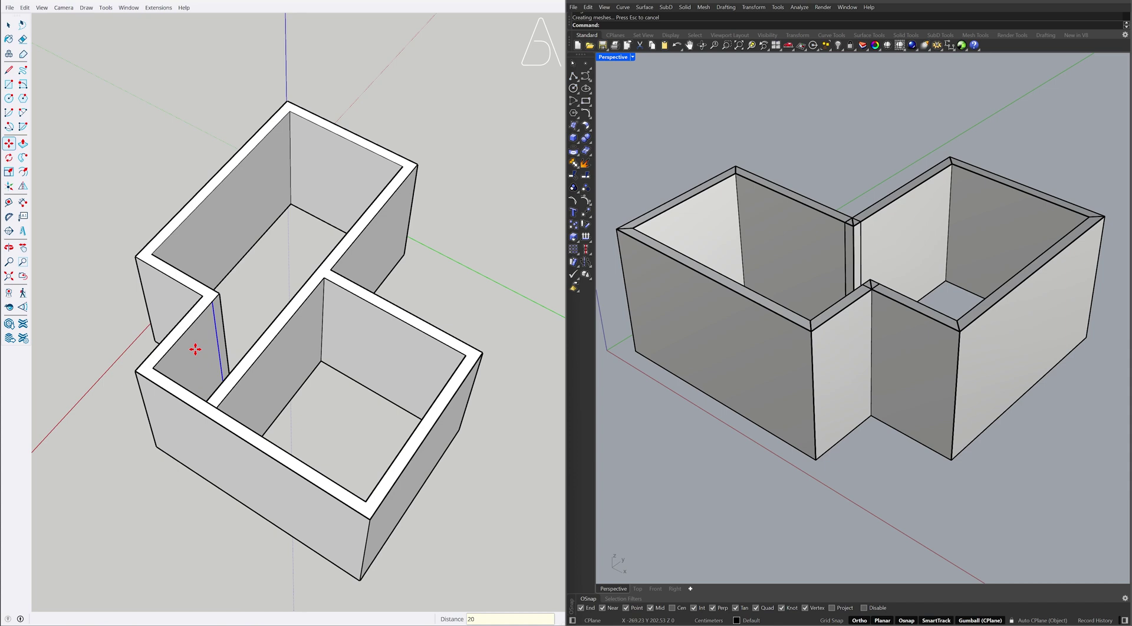
key("space")
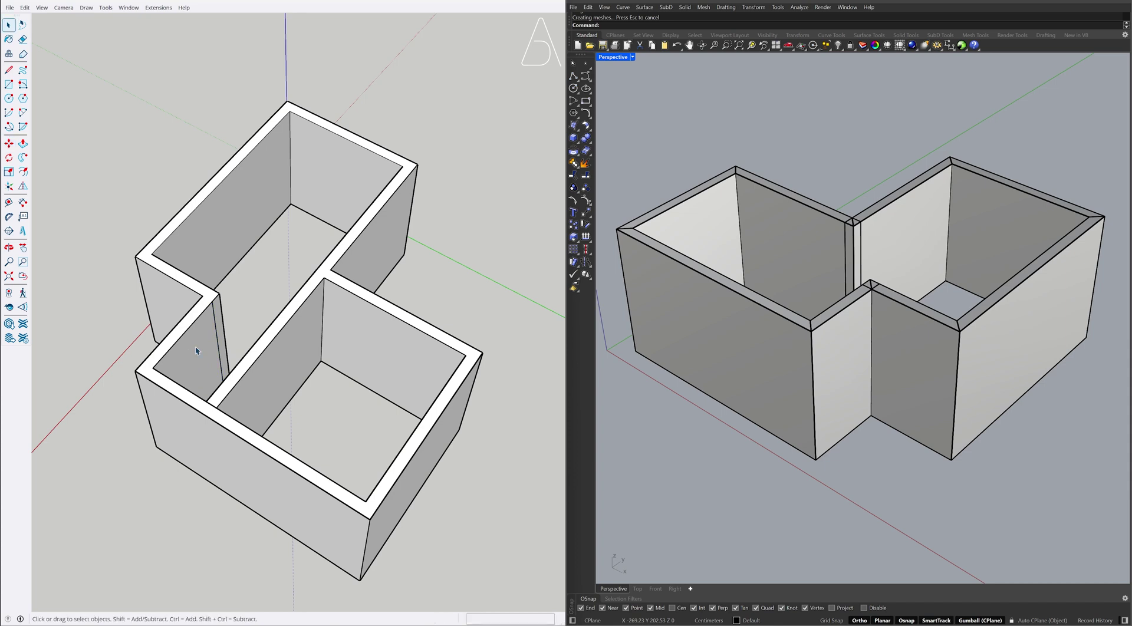
key("p")
left_click(218, 327)
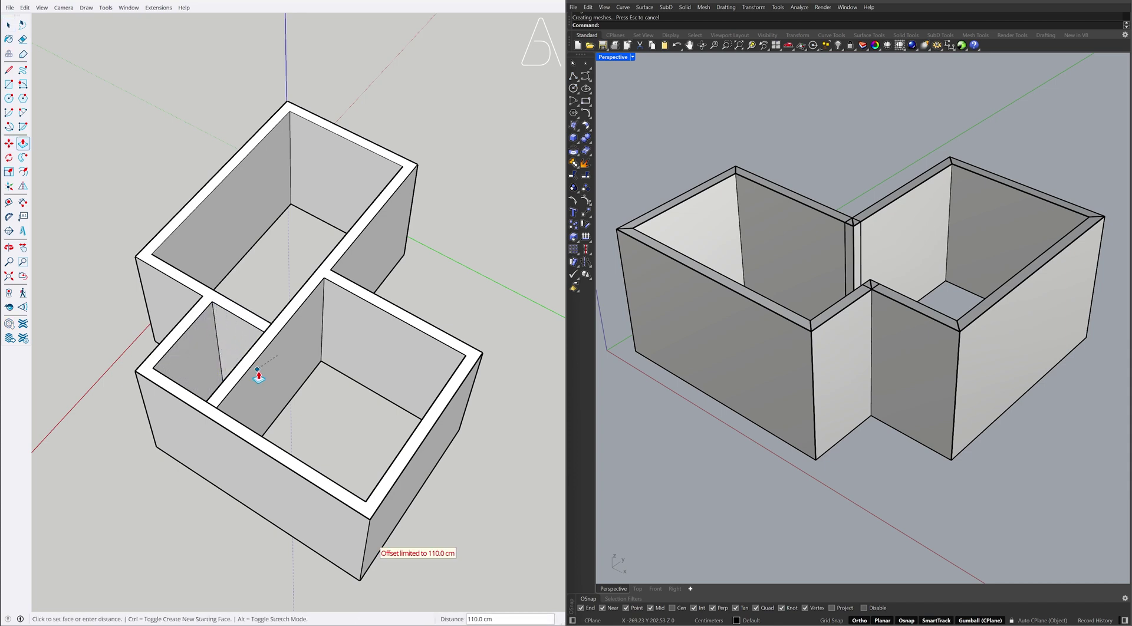
left_click(259, 377)
key("space")
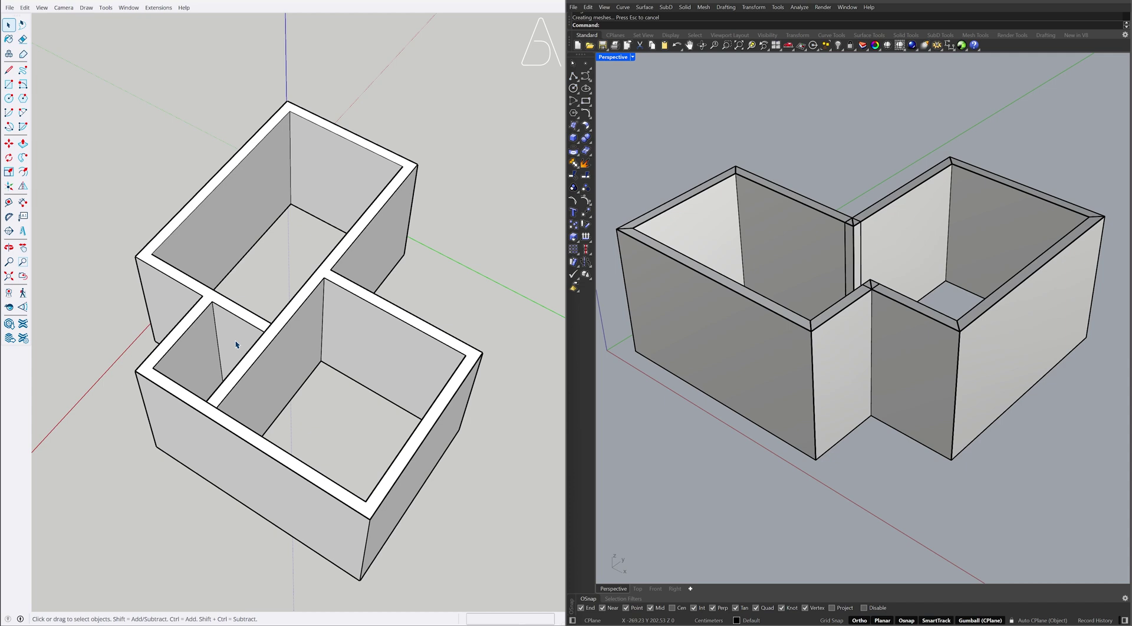
With the Eraser active, orbit under the SketchUp house and round to its front corner.
key("e")
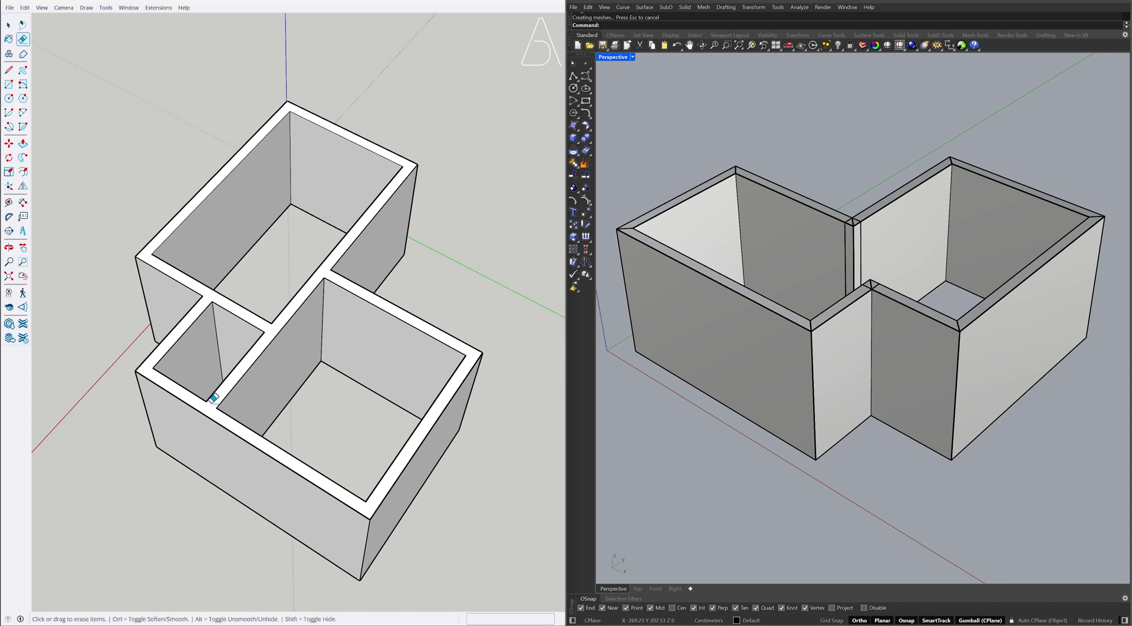
mouse_move(224, 455)
middle_mouse_down()
mouse_move(233, 207)
mouse_move(157, 132)
middle_mouse_up()
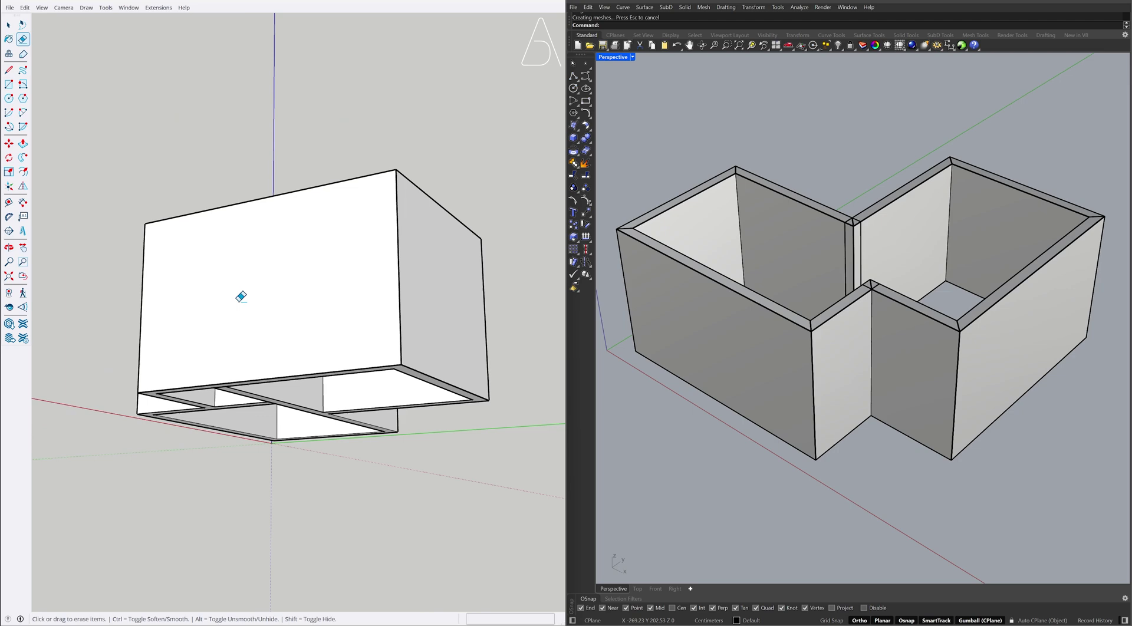
middle_click_drag(241, 296, 224, 71)
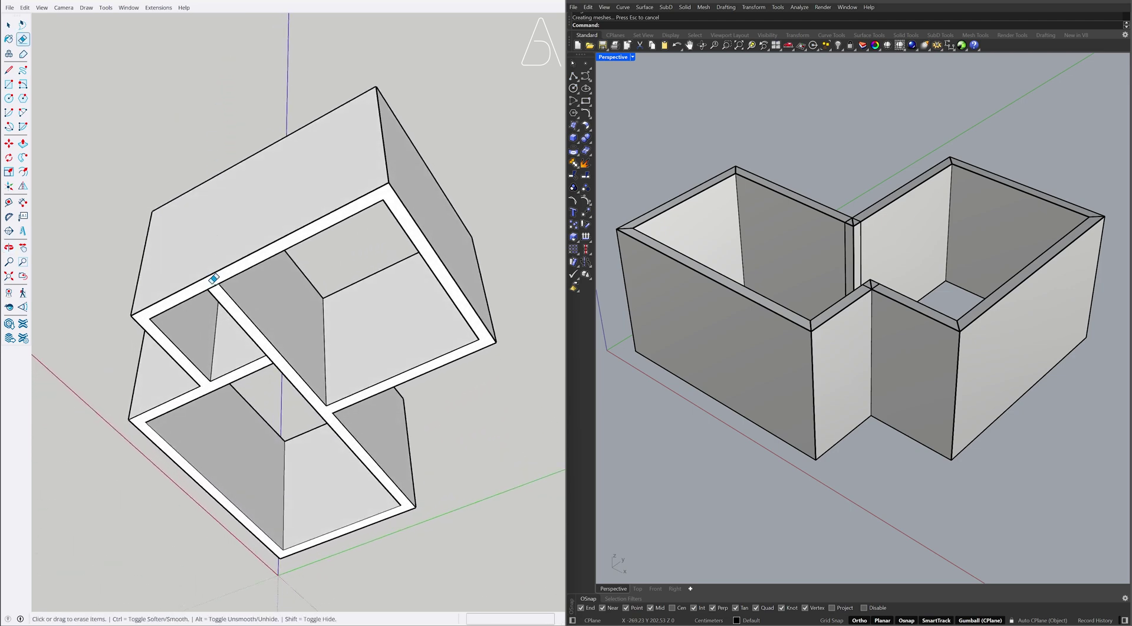
key("space")
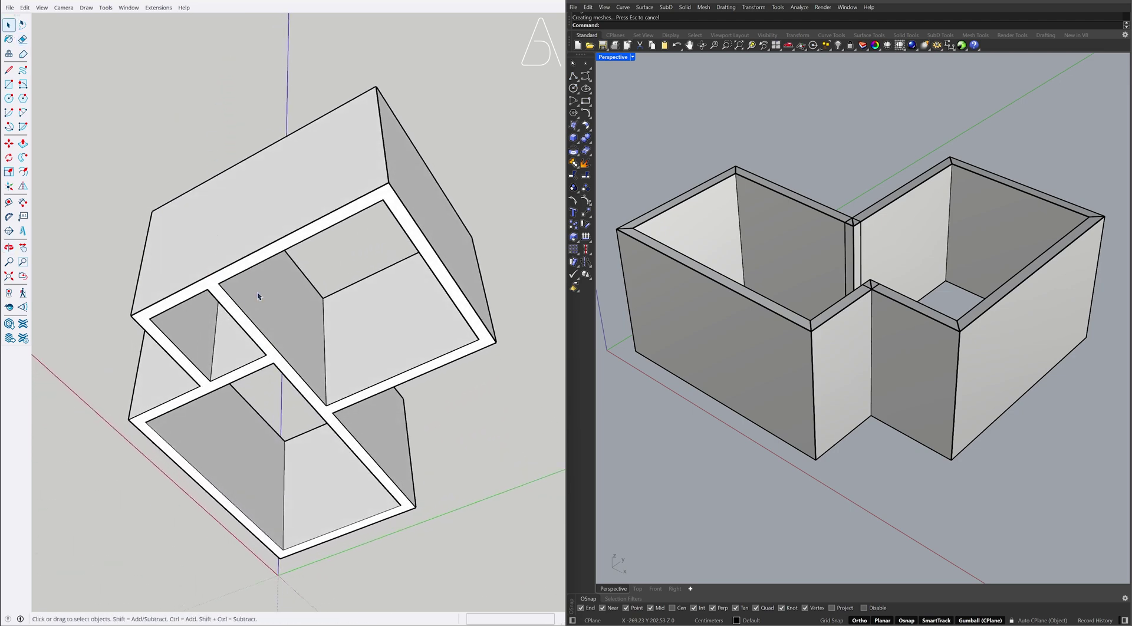
mouse_move(252, 296)
middle_mouse_down()
mouse_move(230, 174)
mouse_move(211, 554)
mouse_move(207, 425)
mouse_move(149, 348)
mouse_move(412, 447)
mouse_move(511, 411)
middle_mouse_up()
PushPull the middle and small wall faces across to the opposite walls in Rhino.
type("PushPull")
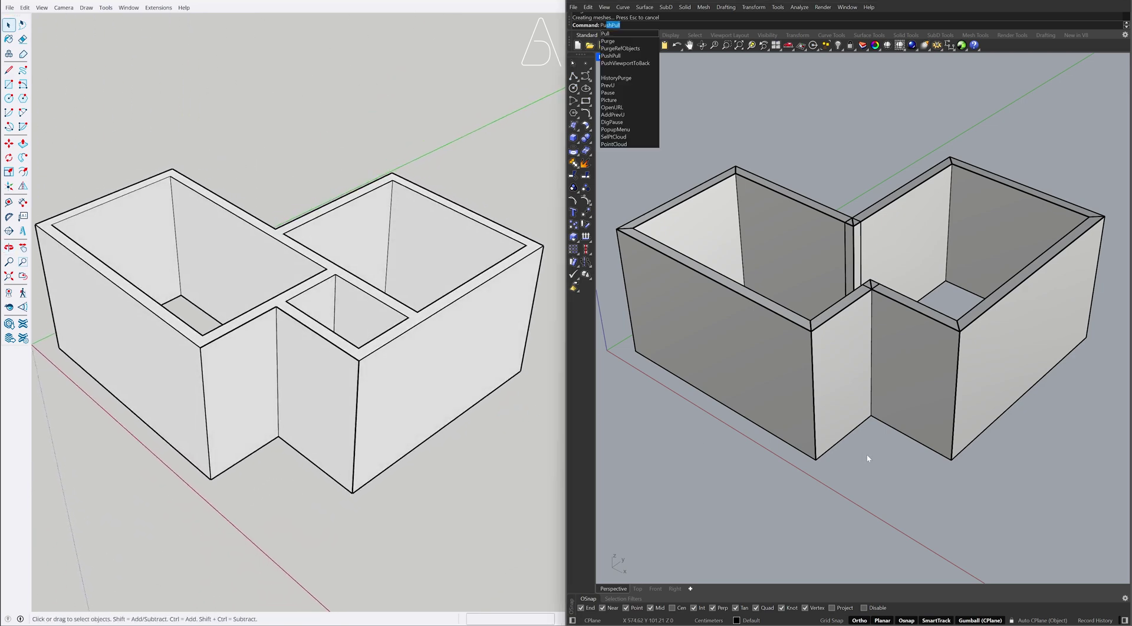
key("Return")
right_click_drag(895, 387, 909, 293)
left_click(866, 269)
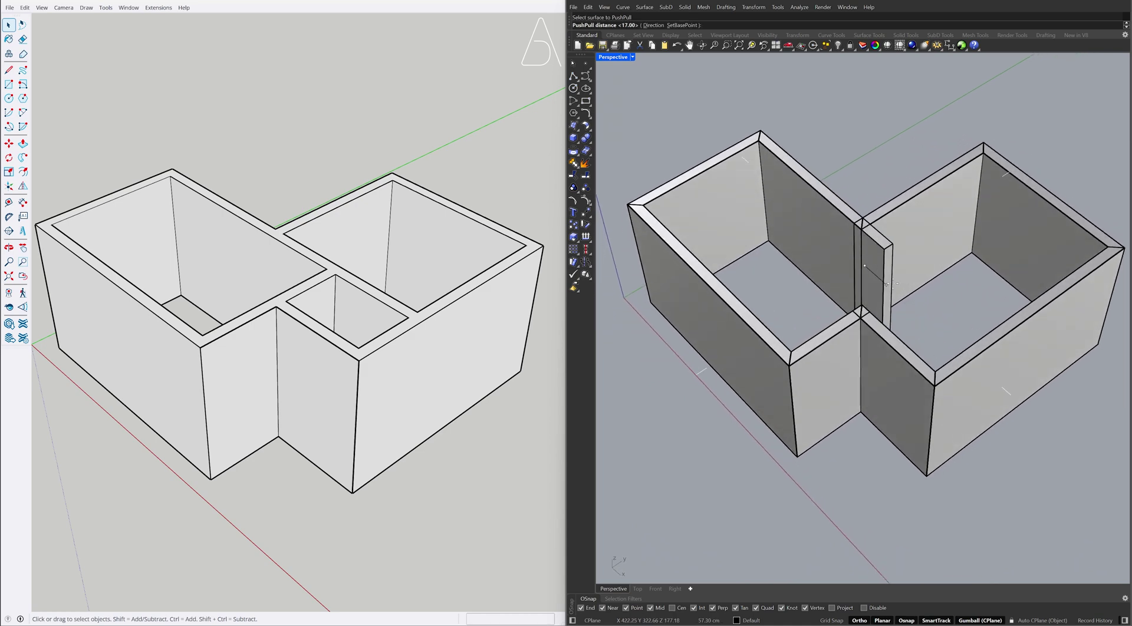
left_click(991, 339)
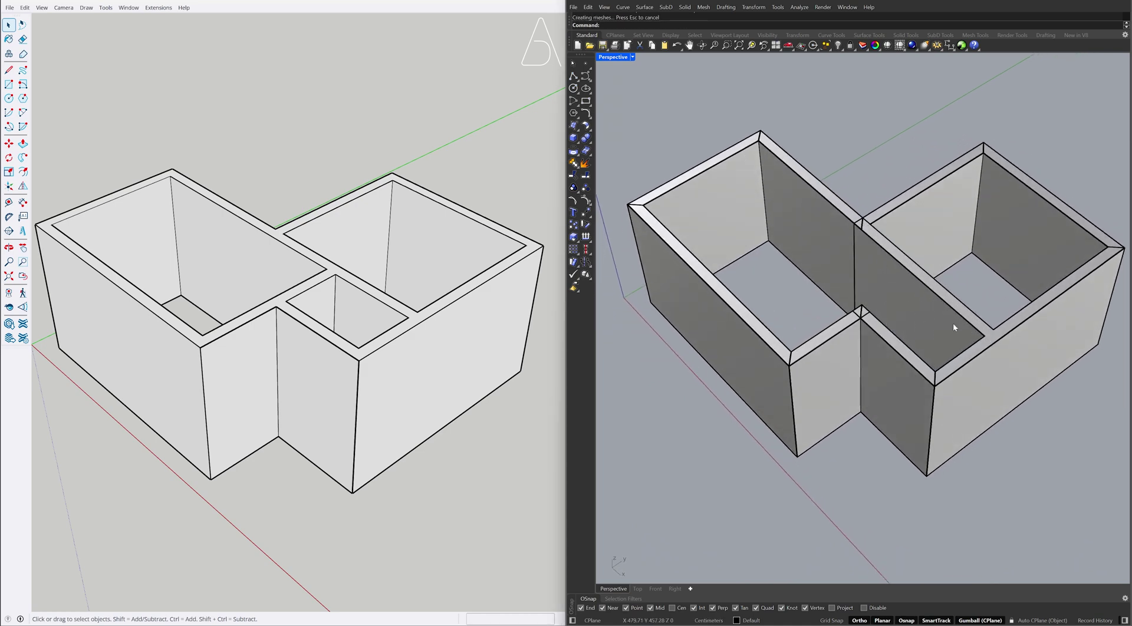
right_click_drag(952, 323, 829, 317)
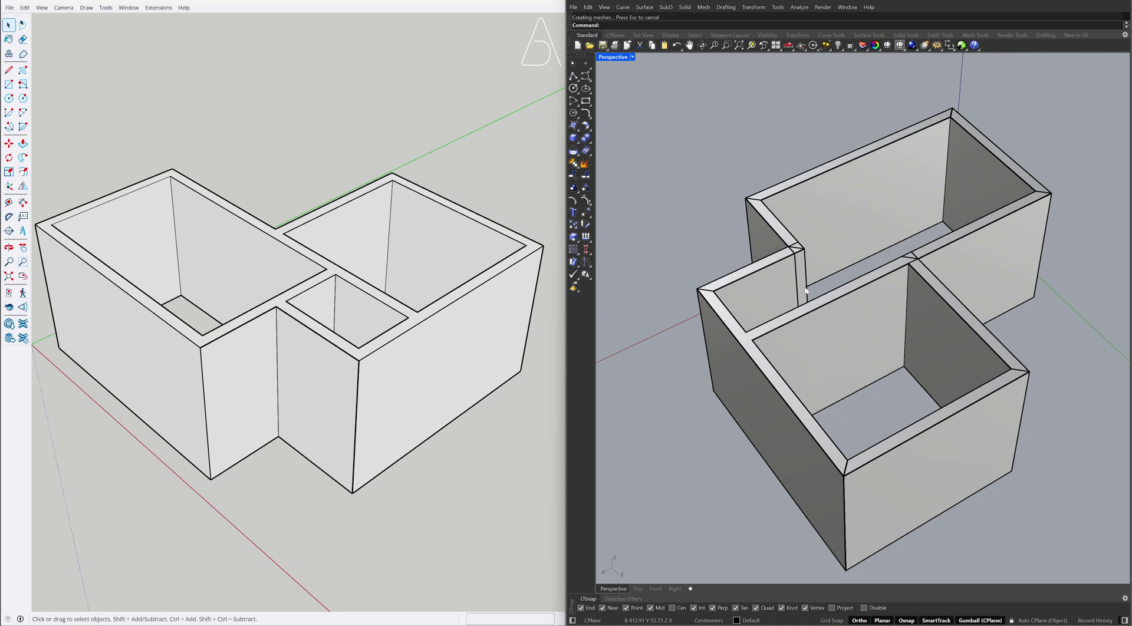
key("Return")
left_click(802, 281)
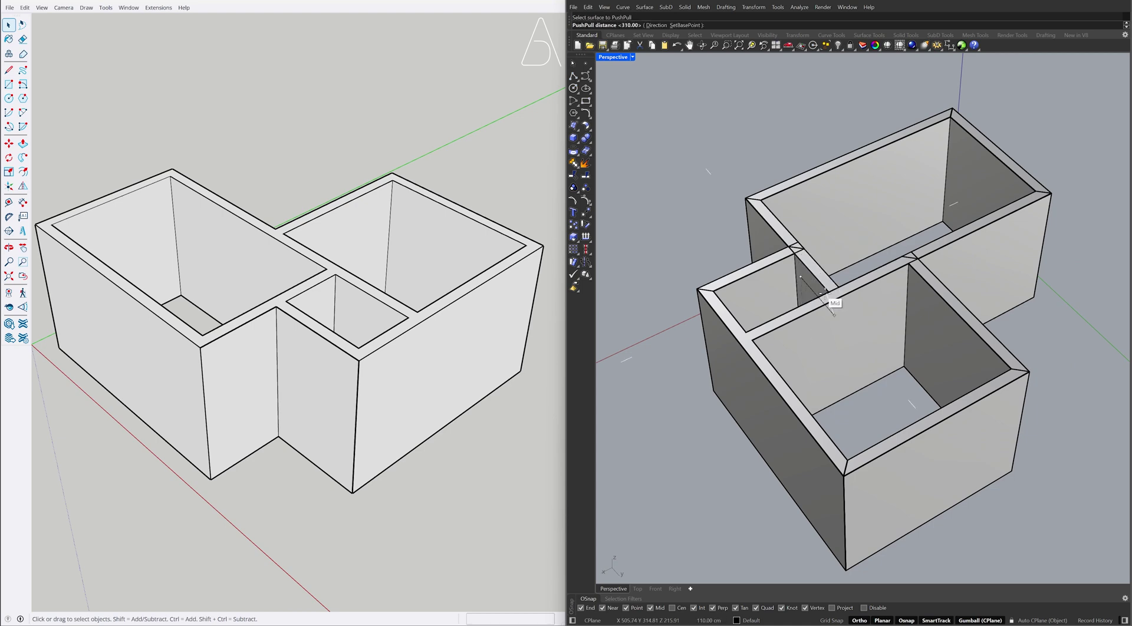
left_click(812, 299)
Run MergeAllCoplanarFaces on the walled polysurface.
right_click_drag(669, 253, 778, 242)
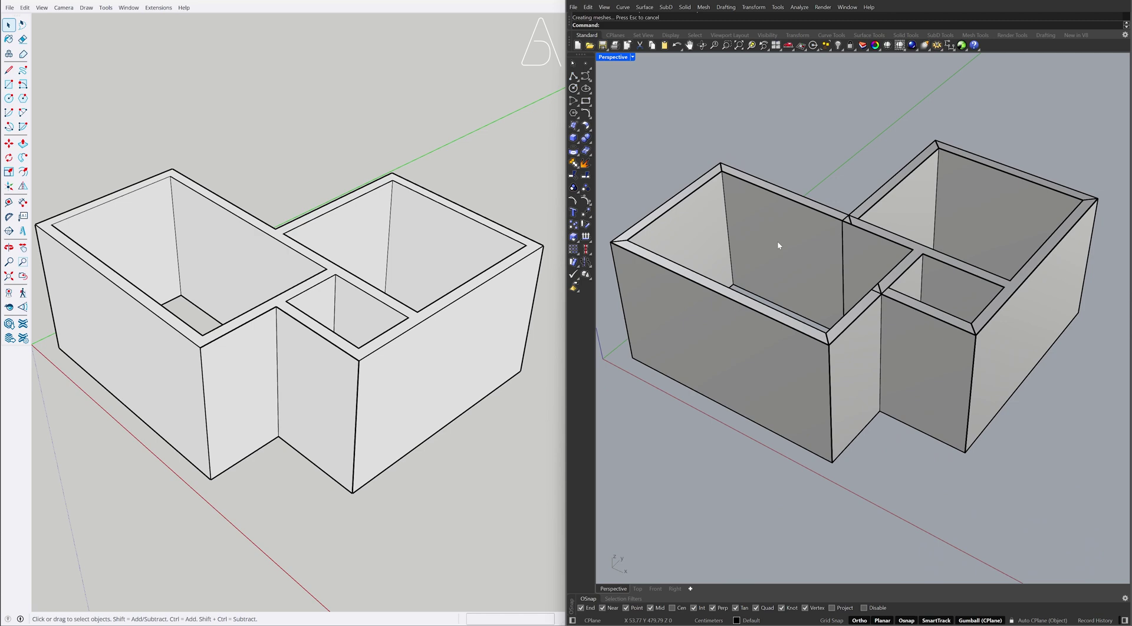
left_click(778, 245)
type("MergeAllCoplanarFaces")
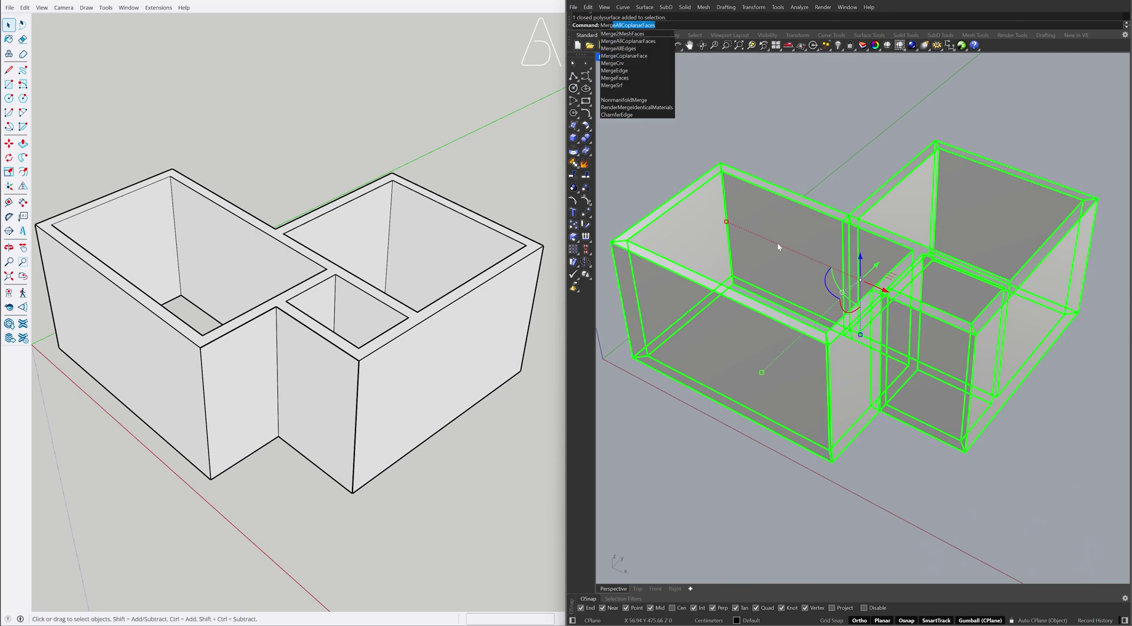
key("Return")
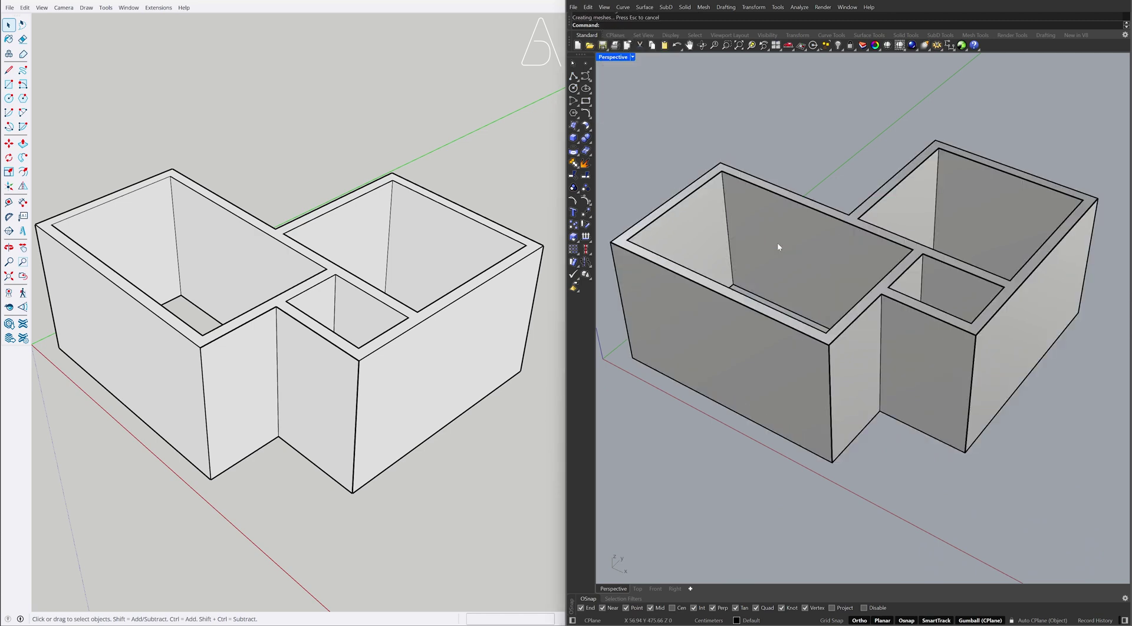
right_click_drag(783, 252, 791, 283)
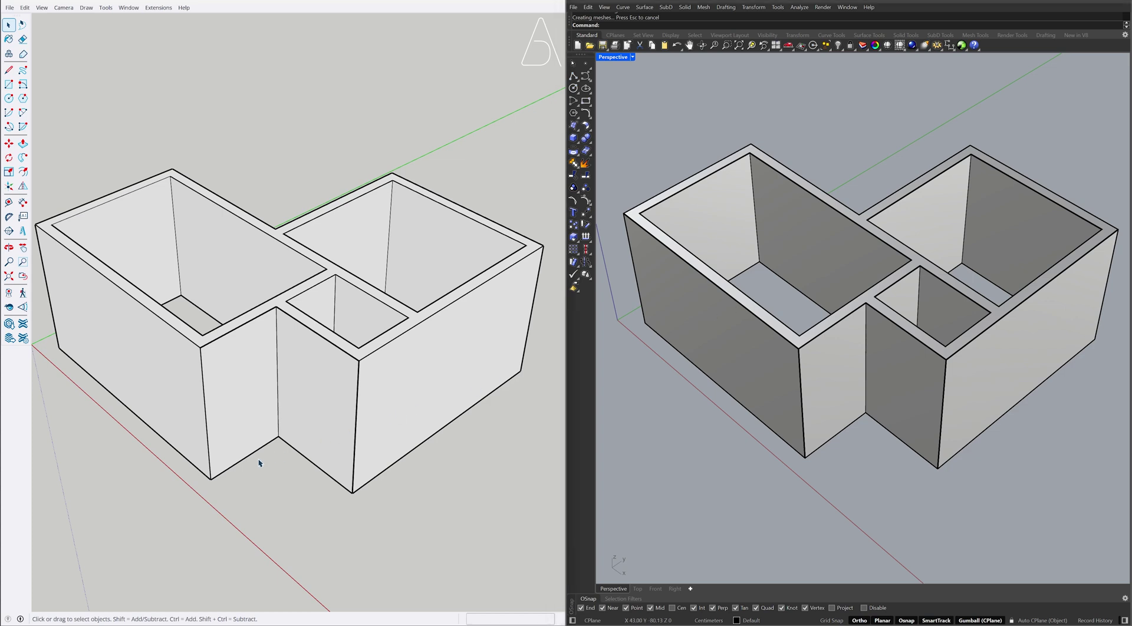
Place guides on the front wall at 35 cm from the corner, 100 cm further, and 210 cm high.
key("t")
left_click(204, 386)
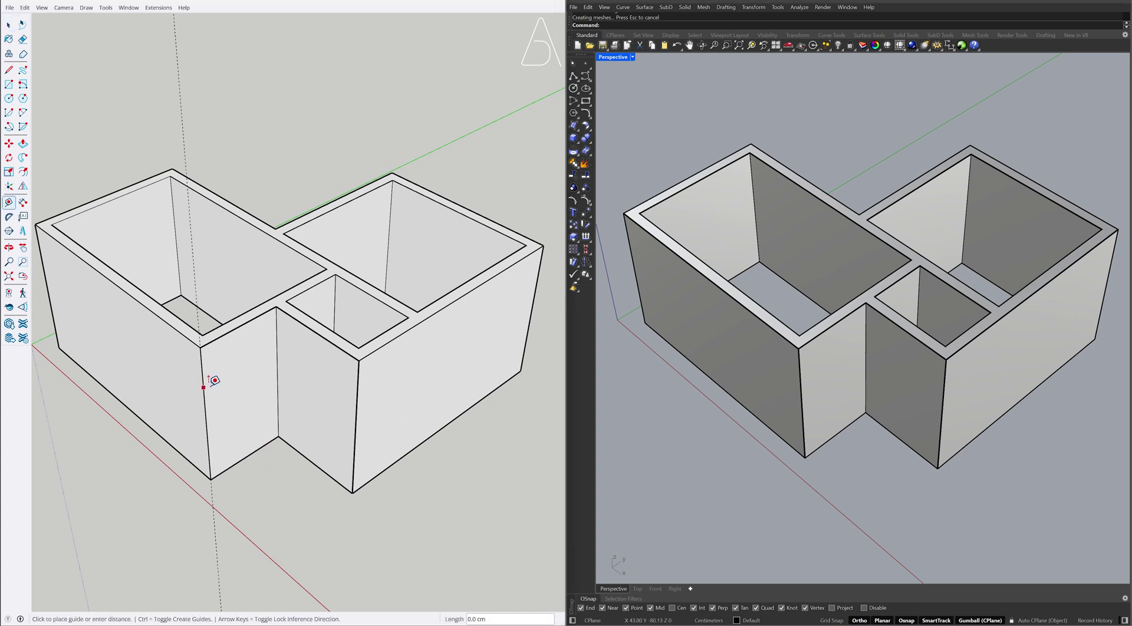
type("35")
key("Return")
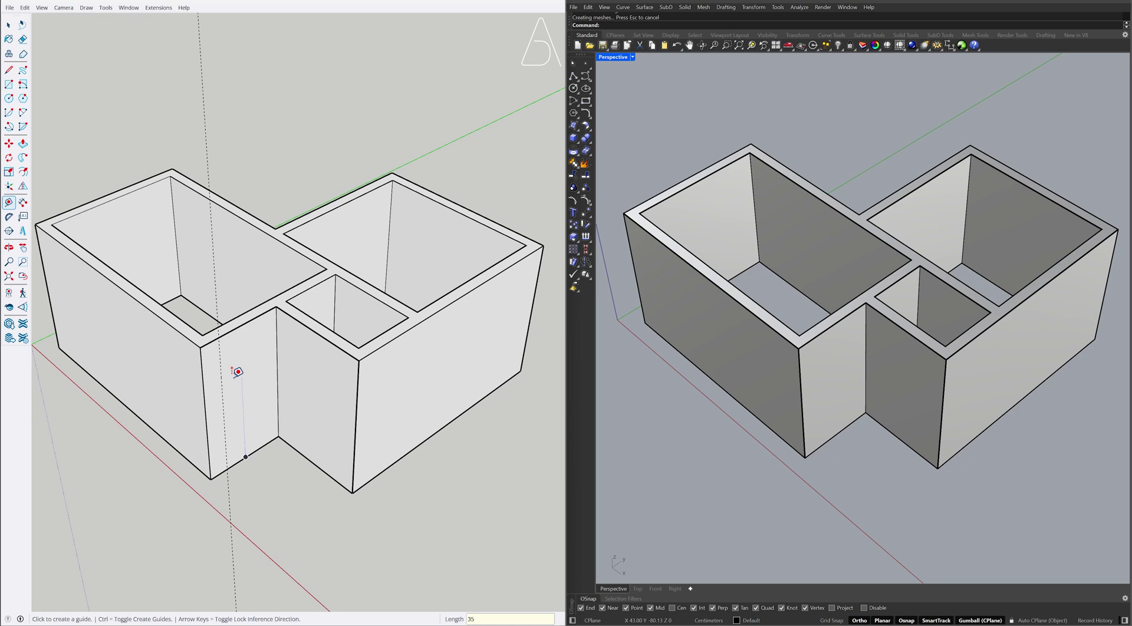
left_click(221, 373)
type("1")
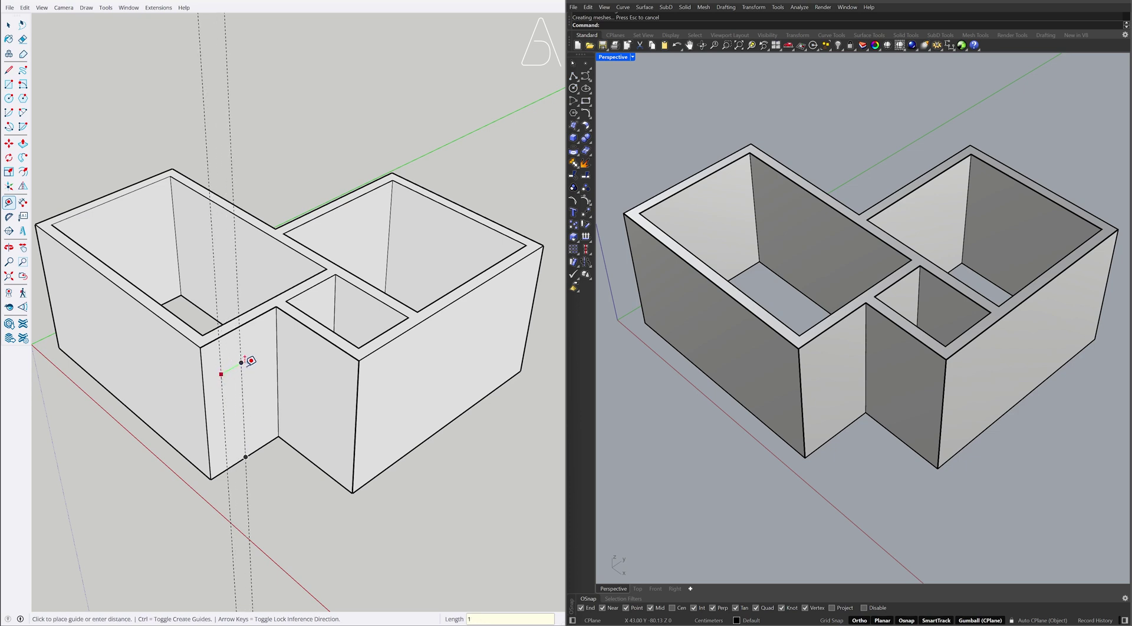
type("0")
key("Return")
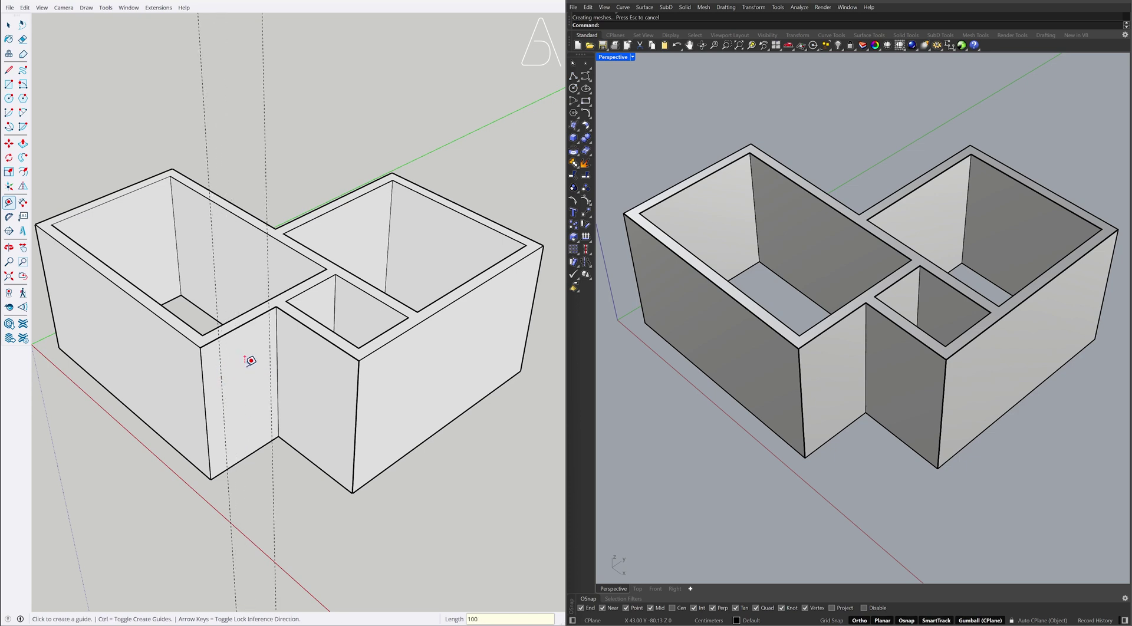
left_click(257, 450)
type("2")
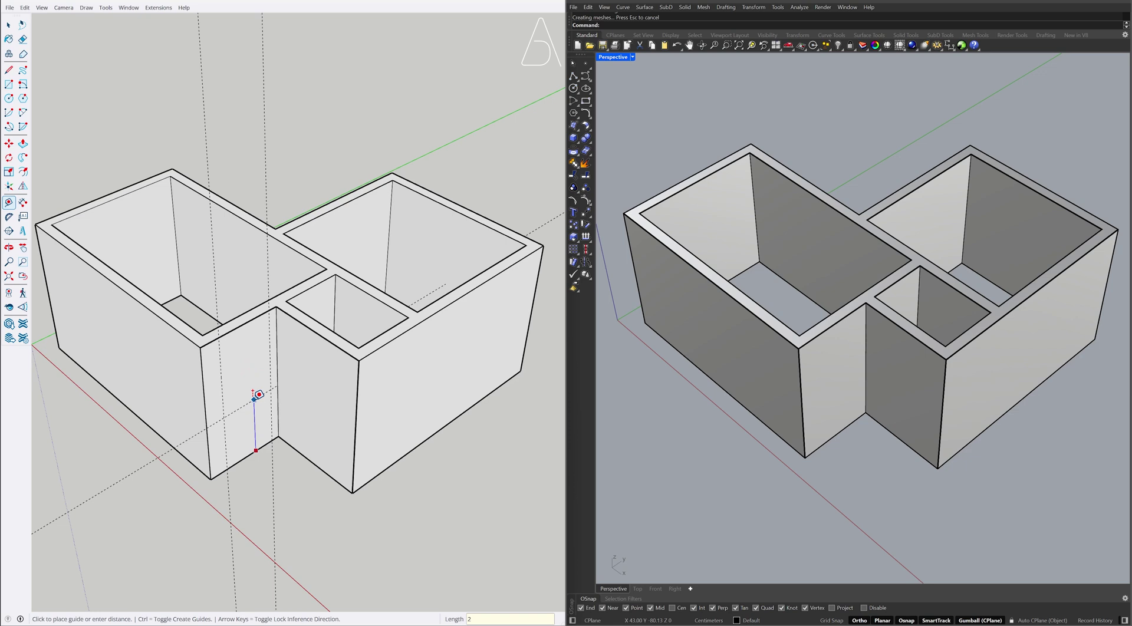
type("1")
key("Return")
key("space")
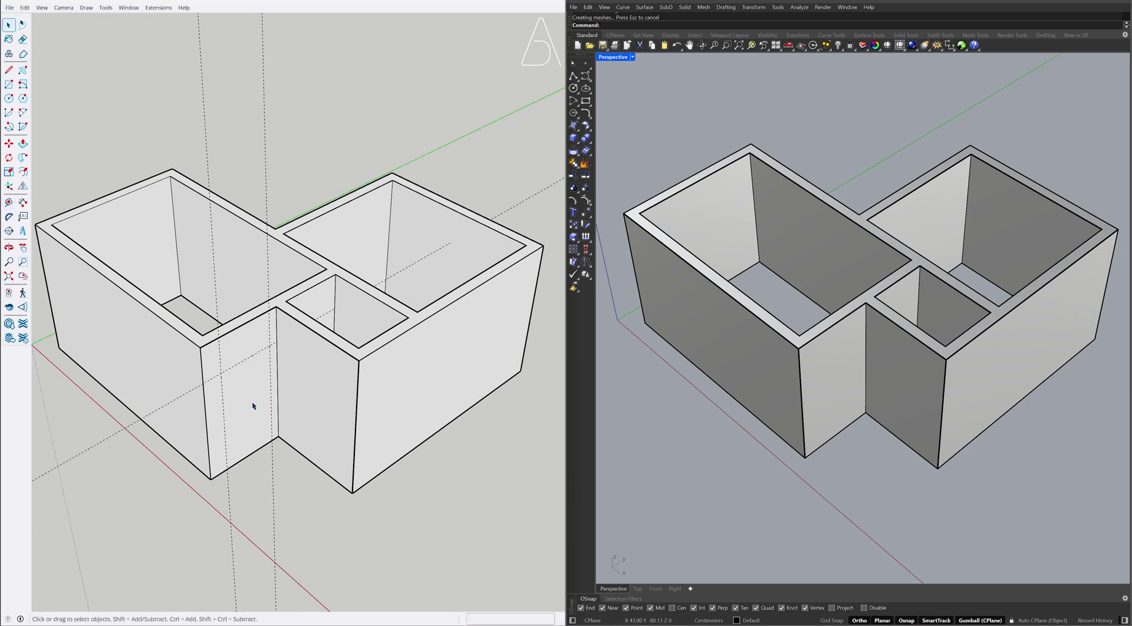
Draw the 100 × 210 cm door rectangle between the guides and push it through the wall.
key("r")
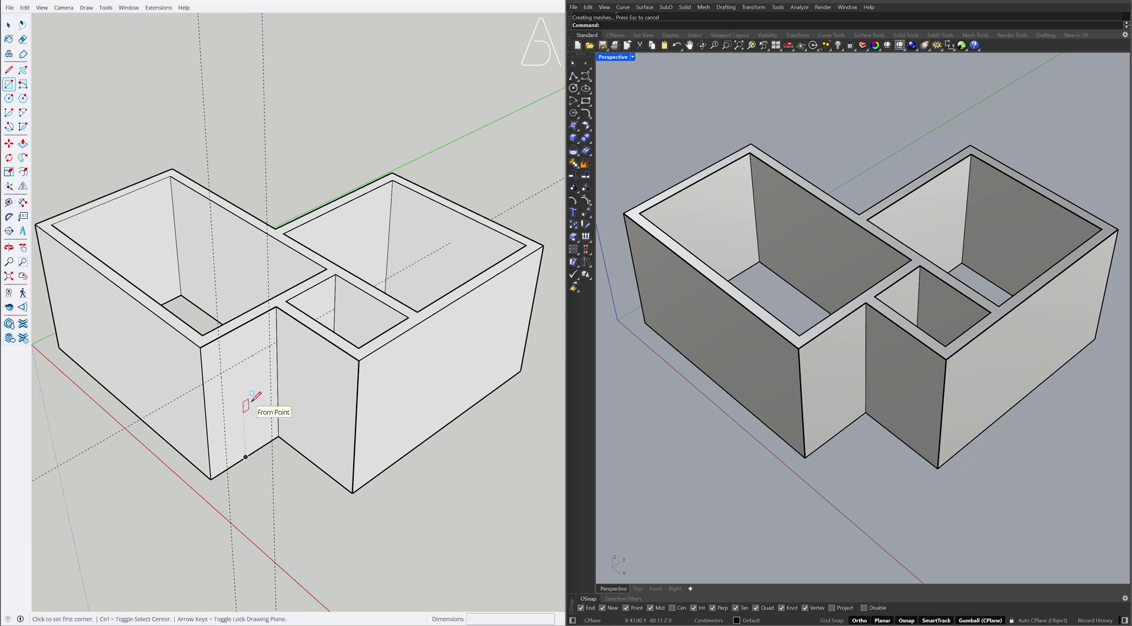
left_click(221, 374)
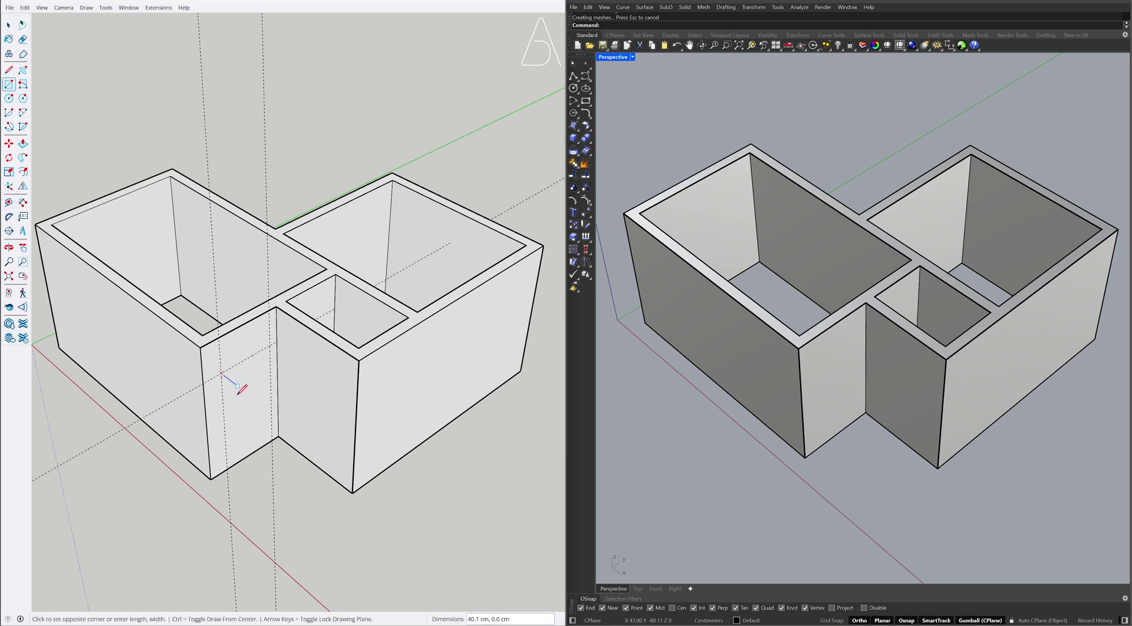
left_click(272, 439)
key("p")
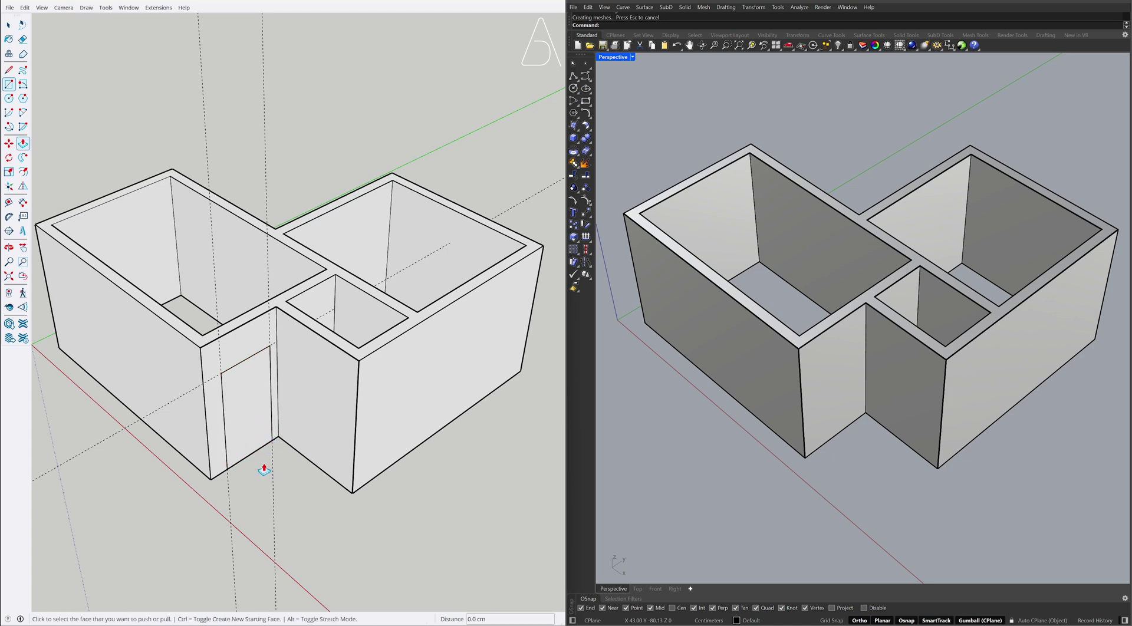
left_click(250, 408)
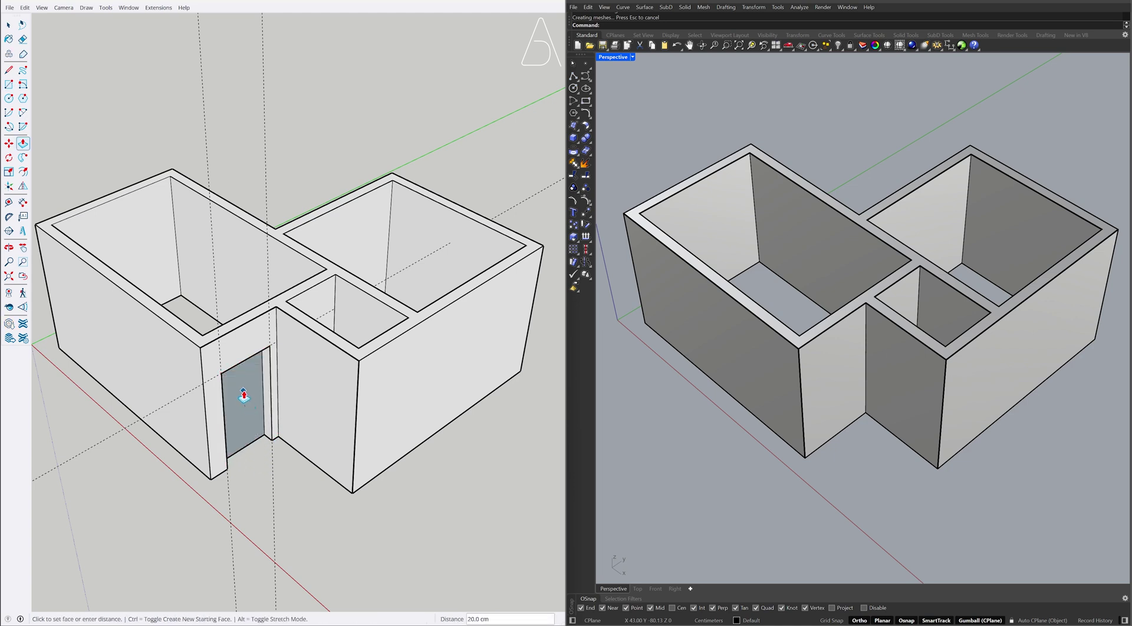
left_click(244, 394)
key("space")
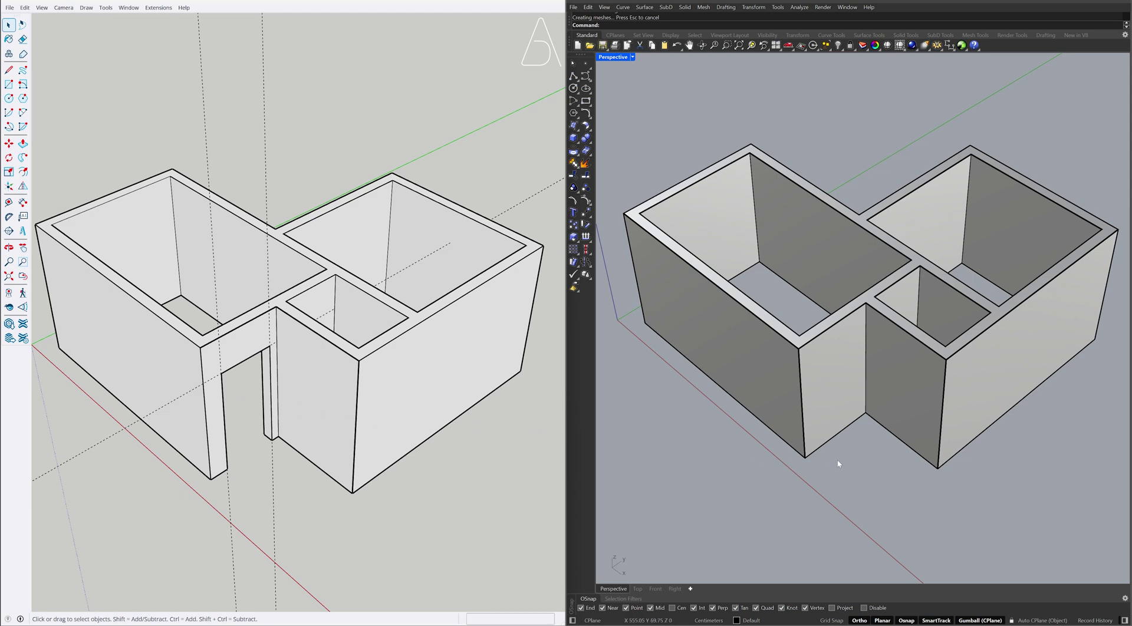
In Rhino, extrude the front wall's bottom edge 210 cm upward with the Gumball.
right_click_drag(836, 462, 831, 442)
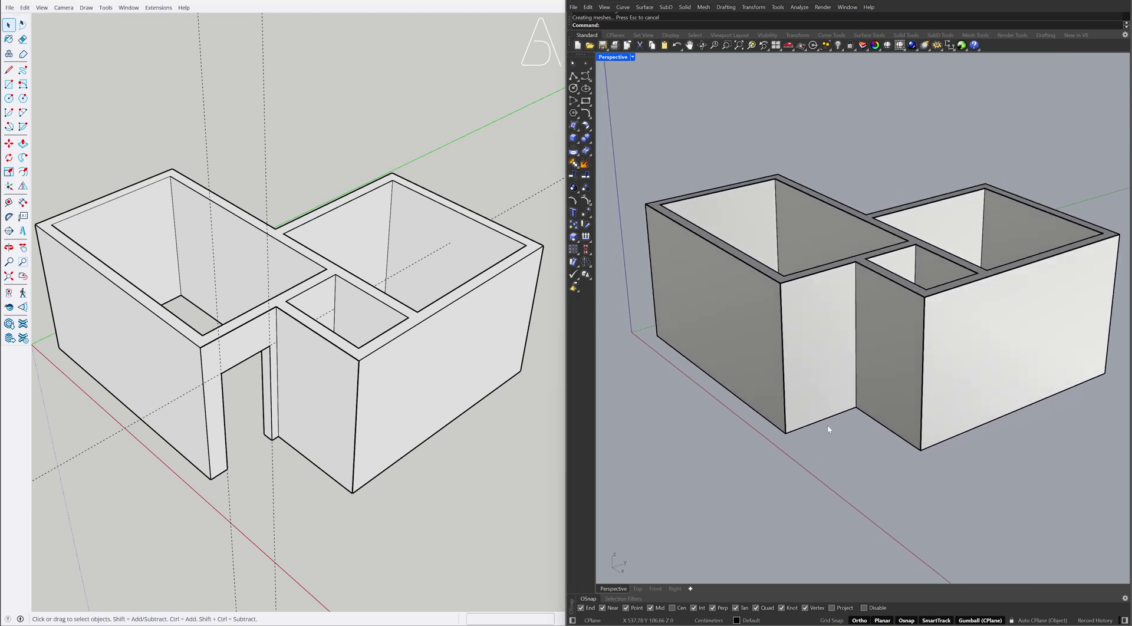
left_click(828, 421, "ctrl+shift")
left_click(823, 399)
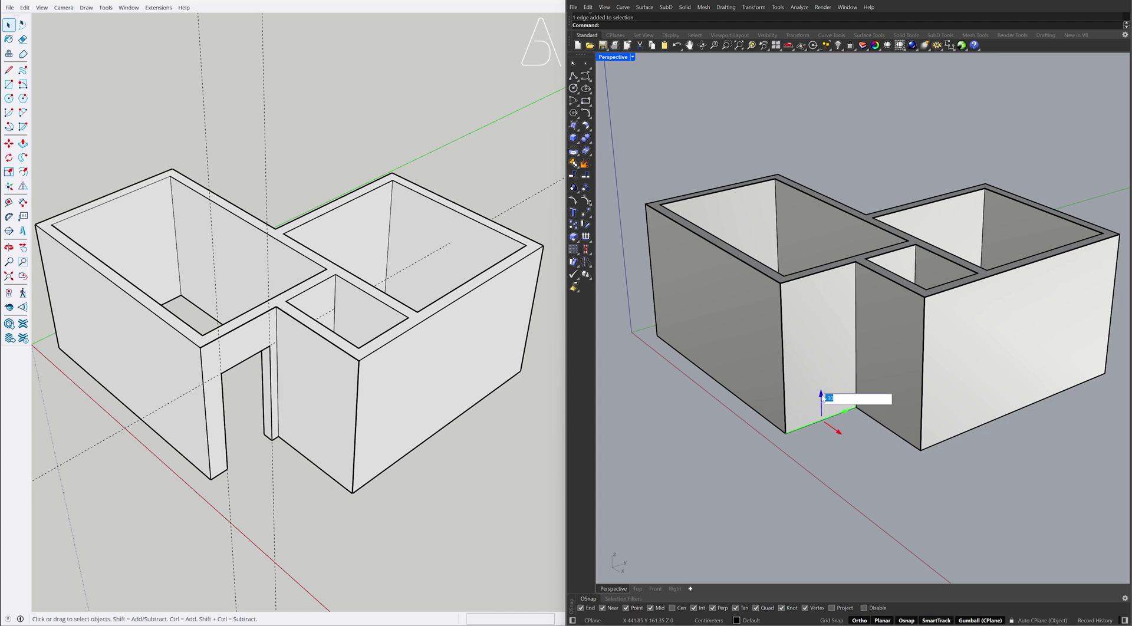
type("210")
key("Return")
key("Escape")
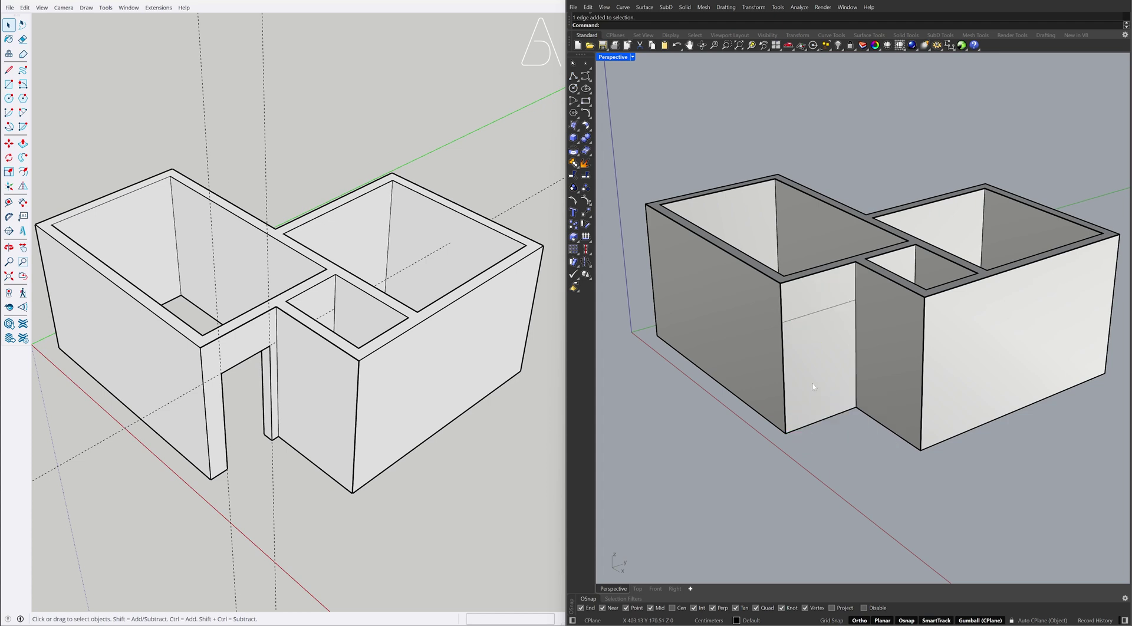
Move the new vertical edge 35 then 100 along the wall to frame the door.
left_click(784, 363, "ctrl+shift")
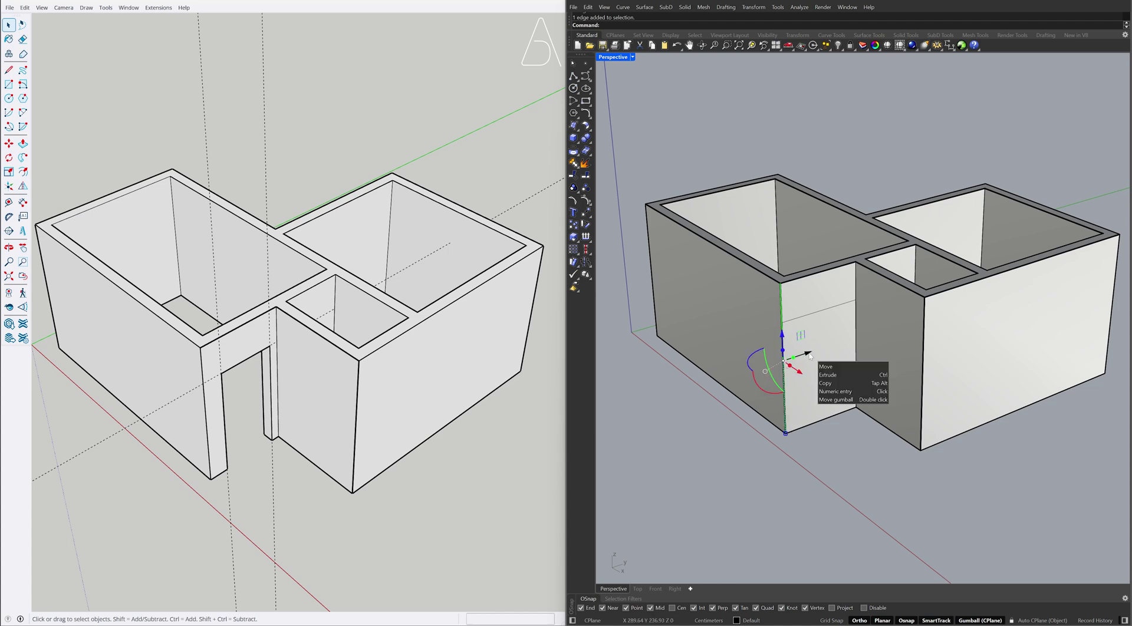
left_click(809, 355)
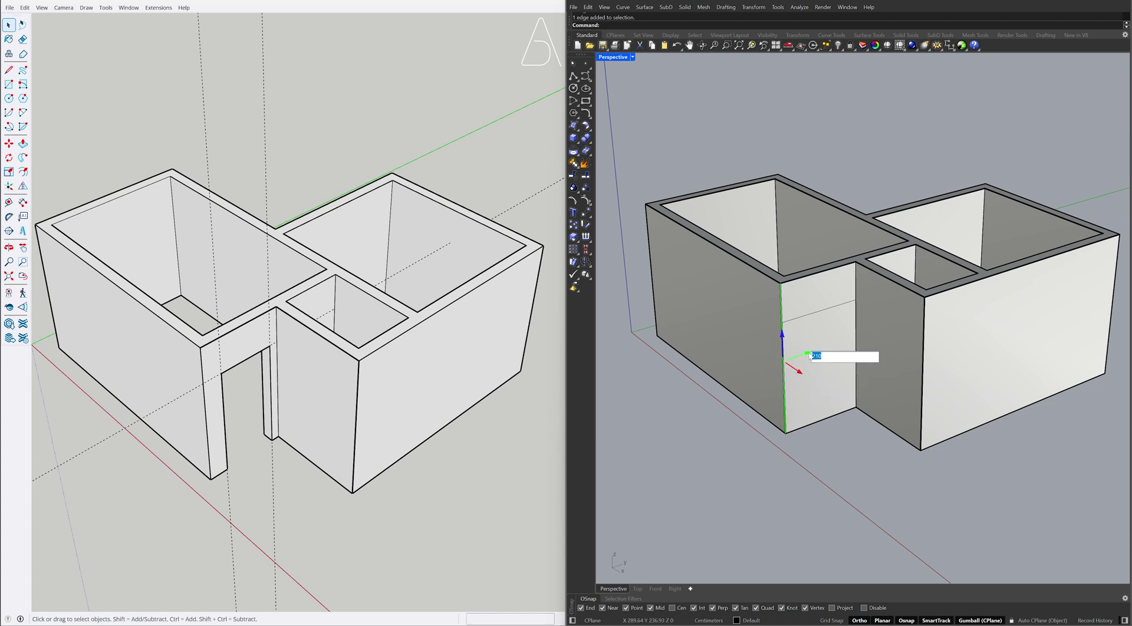
key("Return")
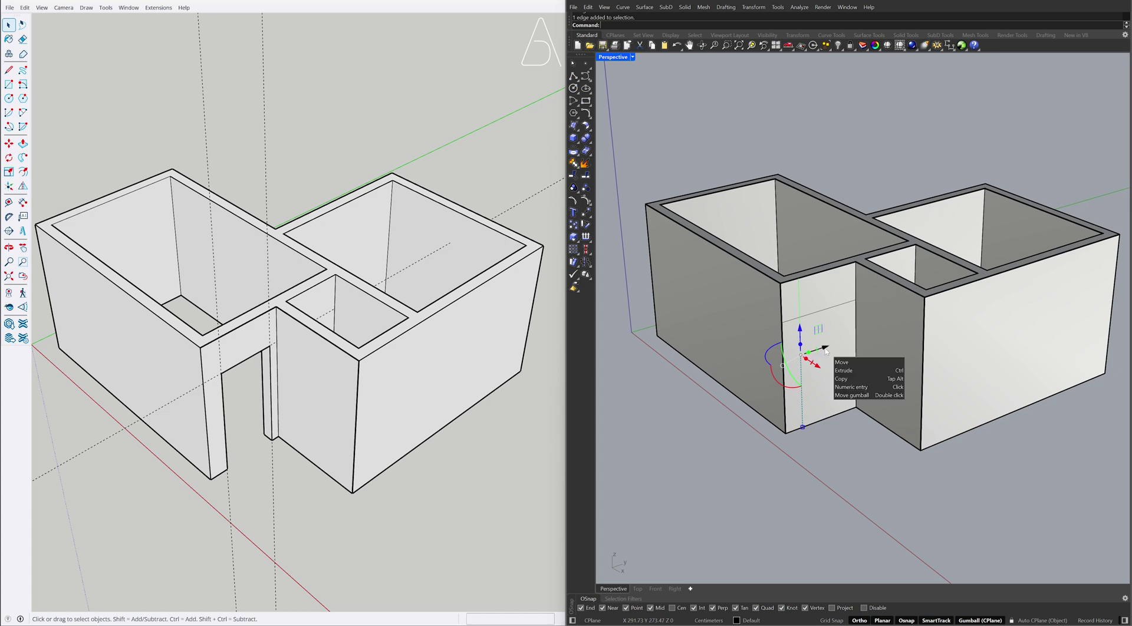
left_click(825, 352)
type("100")
key("Return")
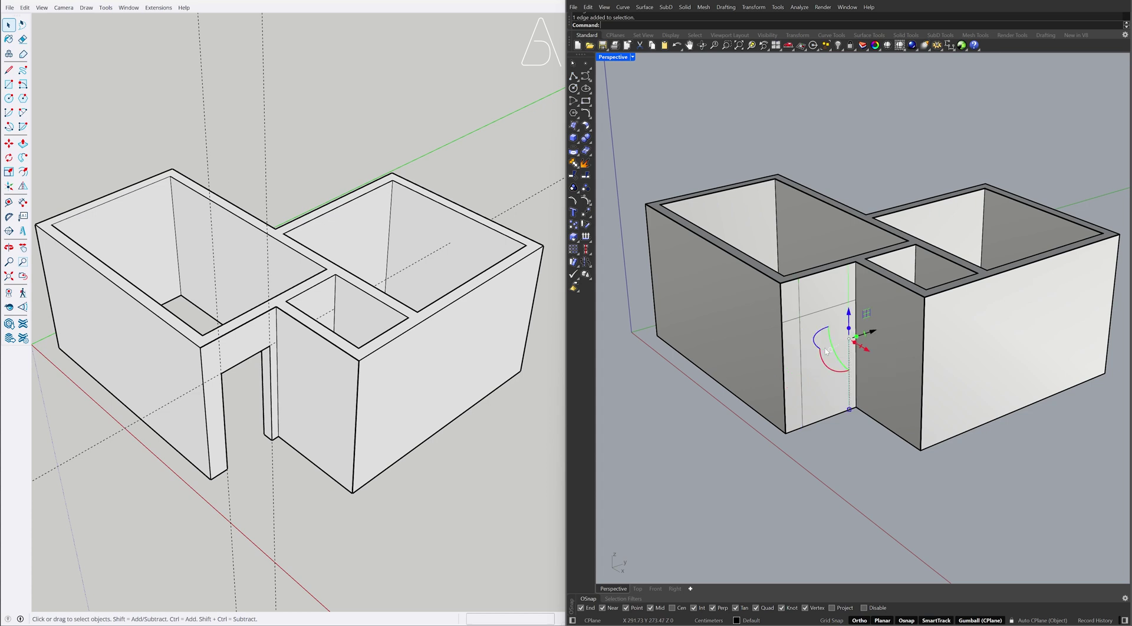
key("Escape")
PushPull the door region through the wall to cut the doorway.
right_click_drag(825, 352, 827, 372)
type("PushPull")
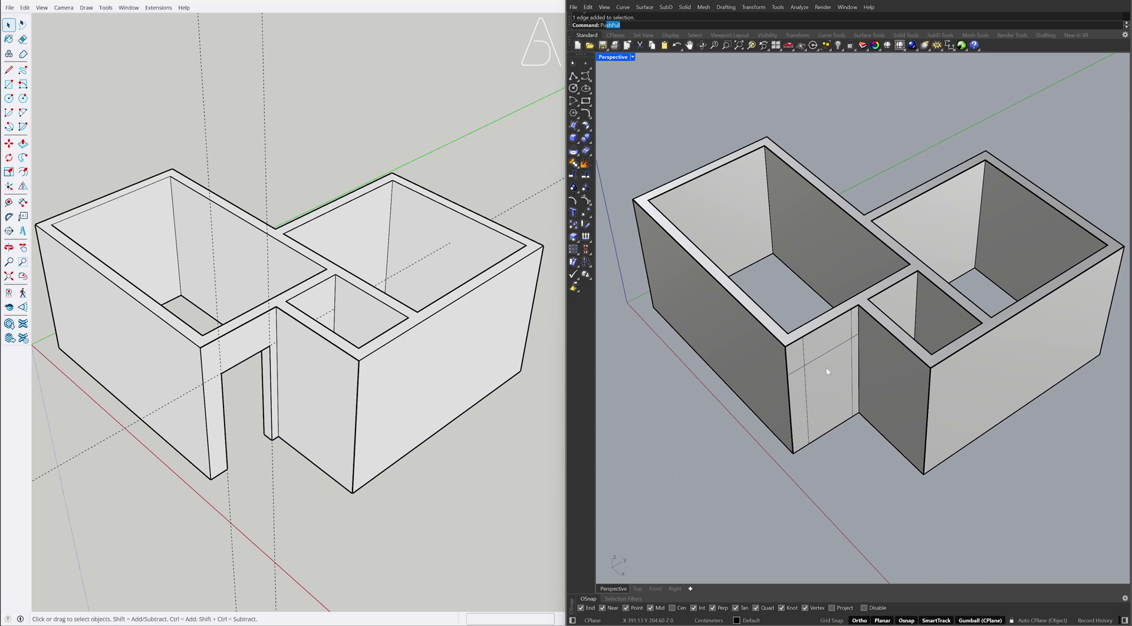
key("Return")
left_click(839, 375)
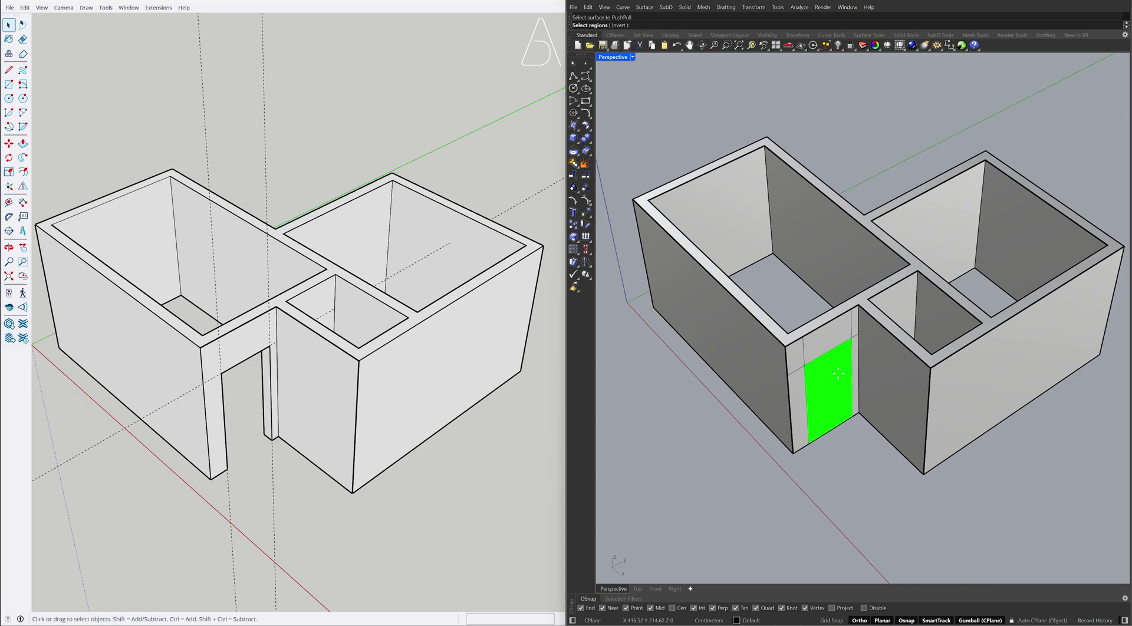
key("Return")
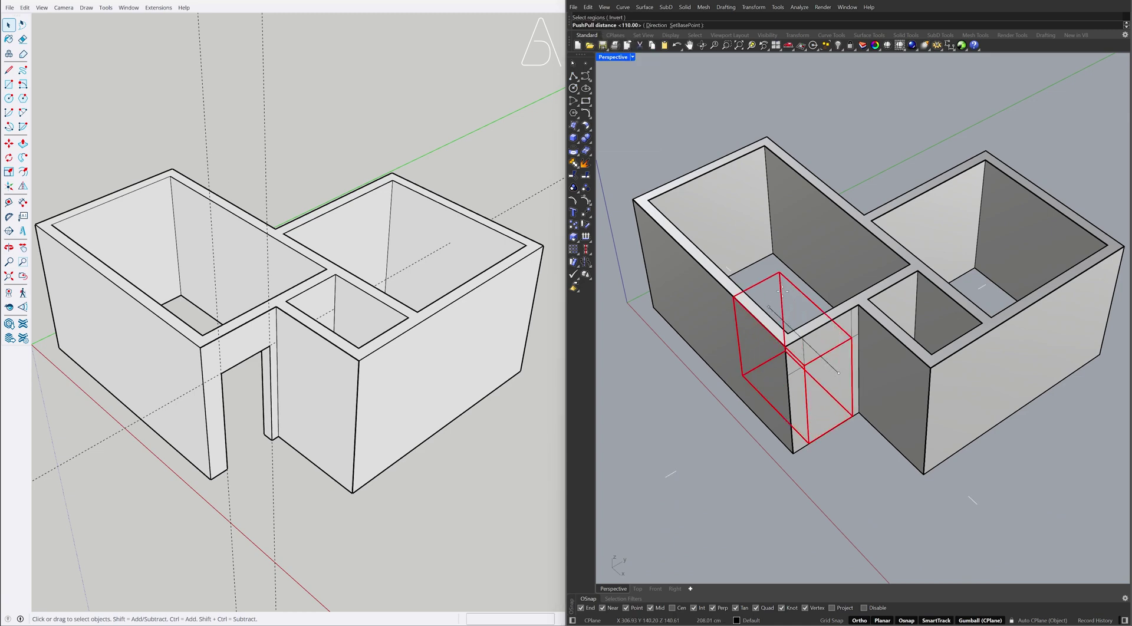
left_click(785, 296)
mouse_move(354, 306)
middle_mouse_down()
mouse_move(448, 338)
mouse_move(321, 298)
mouse_move(450, 319)
mouse_move(384, 323)
mouse_move(448, 312)
middle_mouse_up()
mouse_move(875, 254)
middle_mouse_down()
mouse_move(267, 326)
mouse_move(392, 339)
mouse_move(397, 369)
middle_mouse_up()
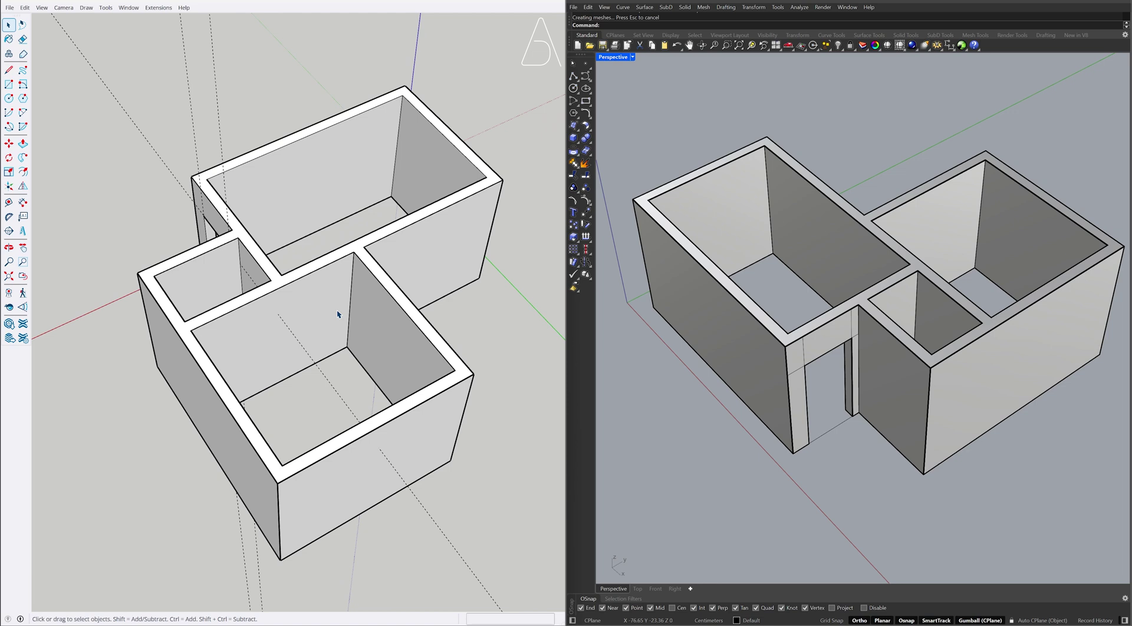
Place Tape Measure guides 20 cm and 90 cm from the inner wall's edge.
key("t")
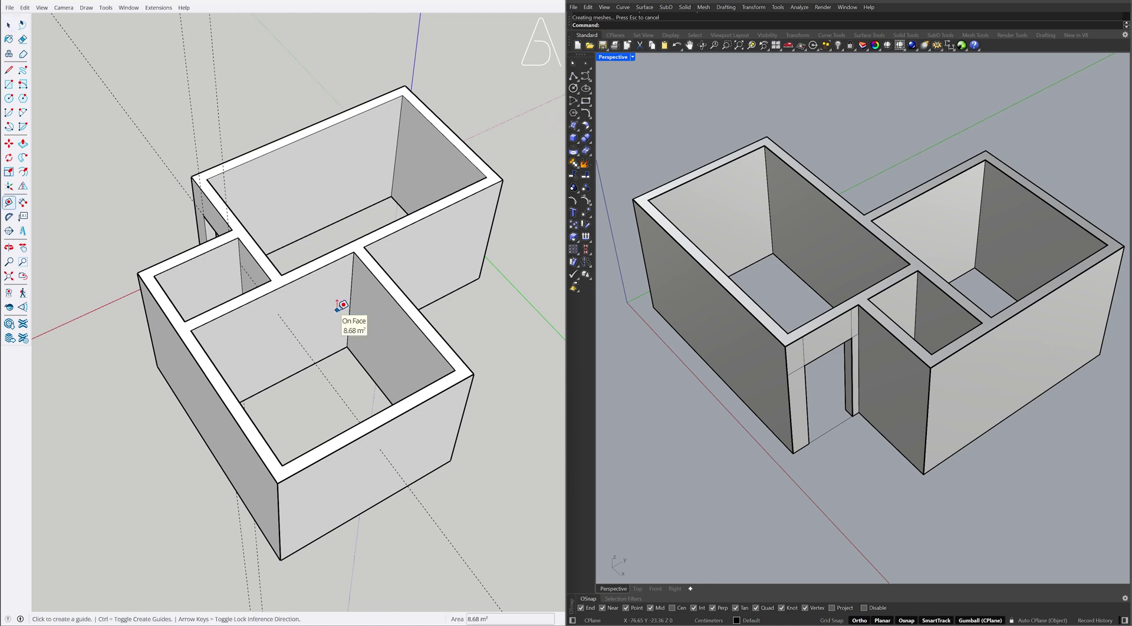
left_click(351, 282)
type("20")
key("Return")
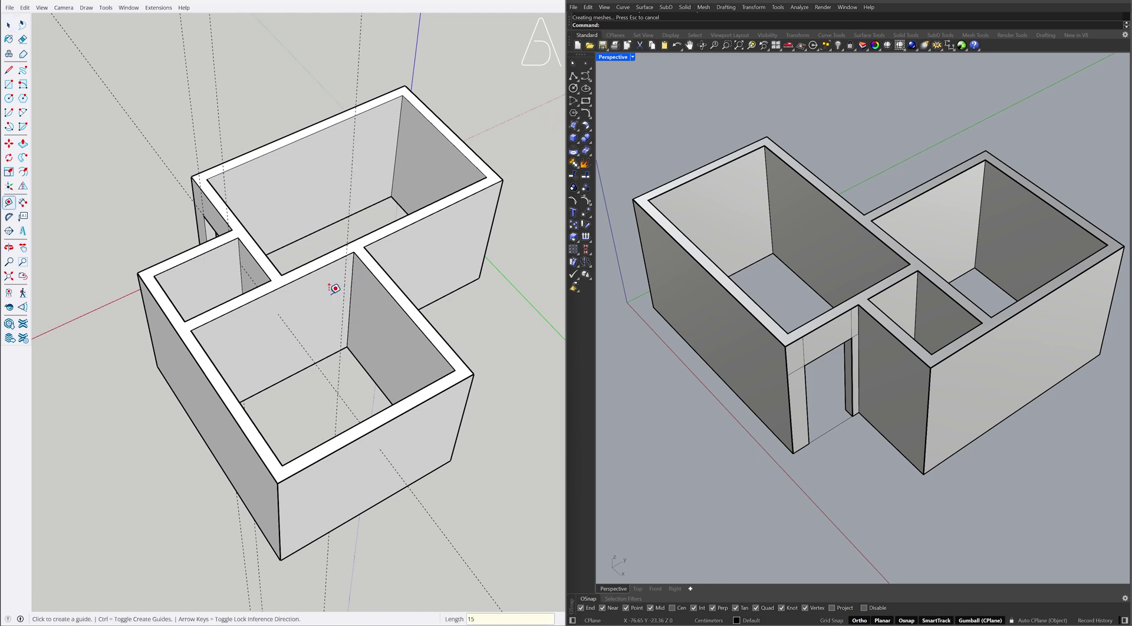
left_click(342, 280)
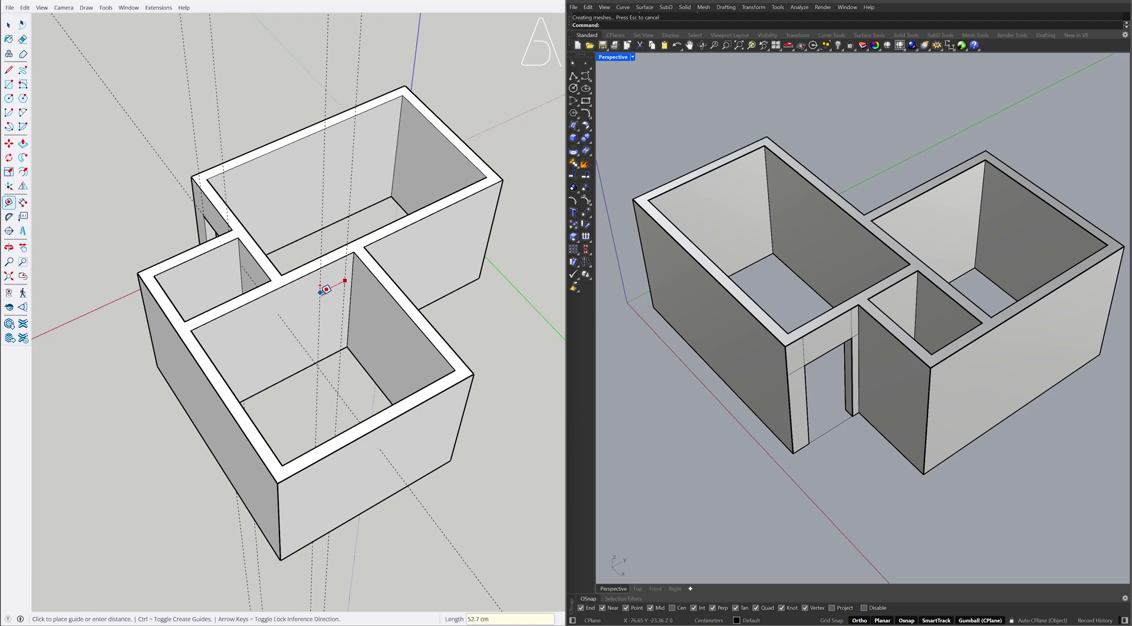
type("90")
key("Return")
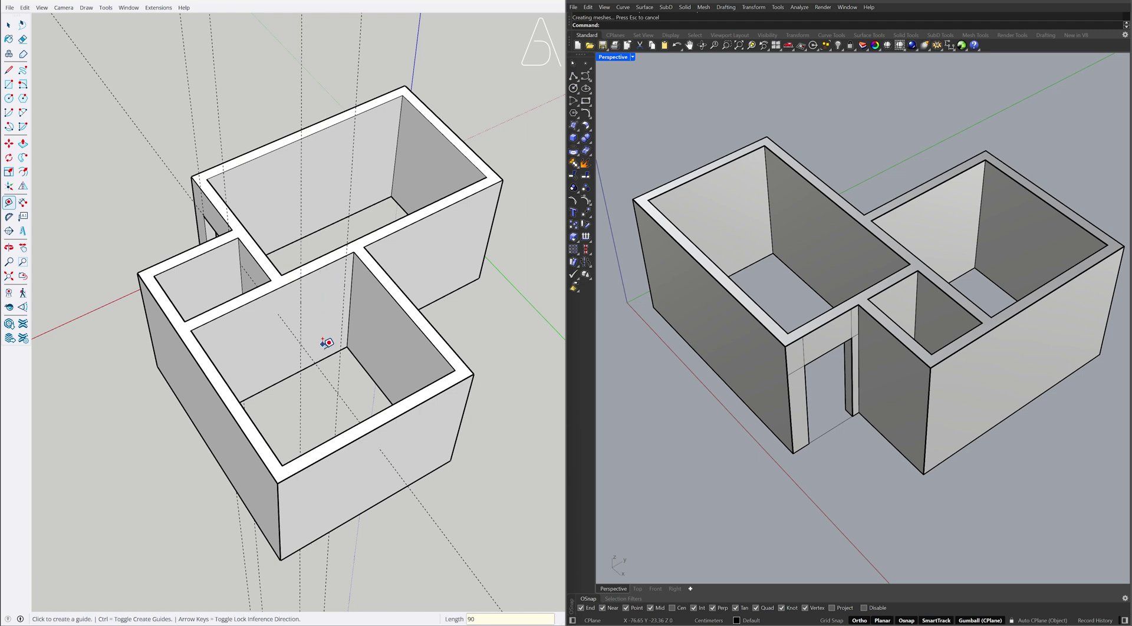
left_click(323, 358)
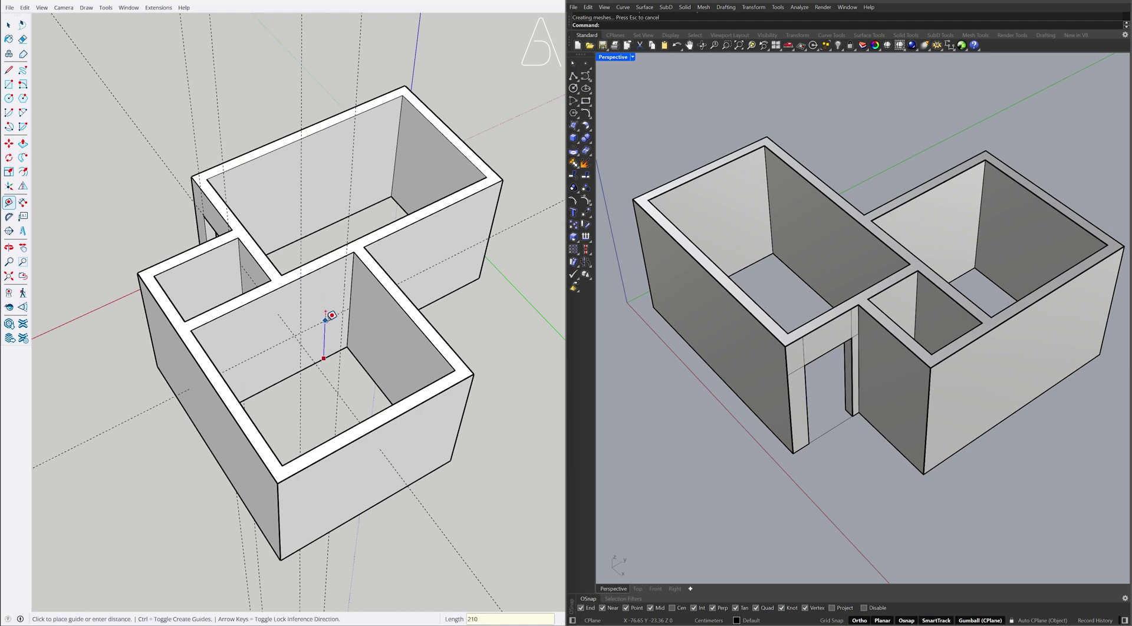
key("Escape")
key("space")
Draw the 90 × 210 cm door rectangle and push it 20 cm through the wall.
key("r")
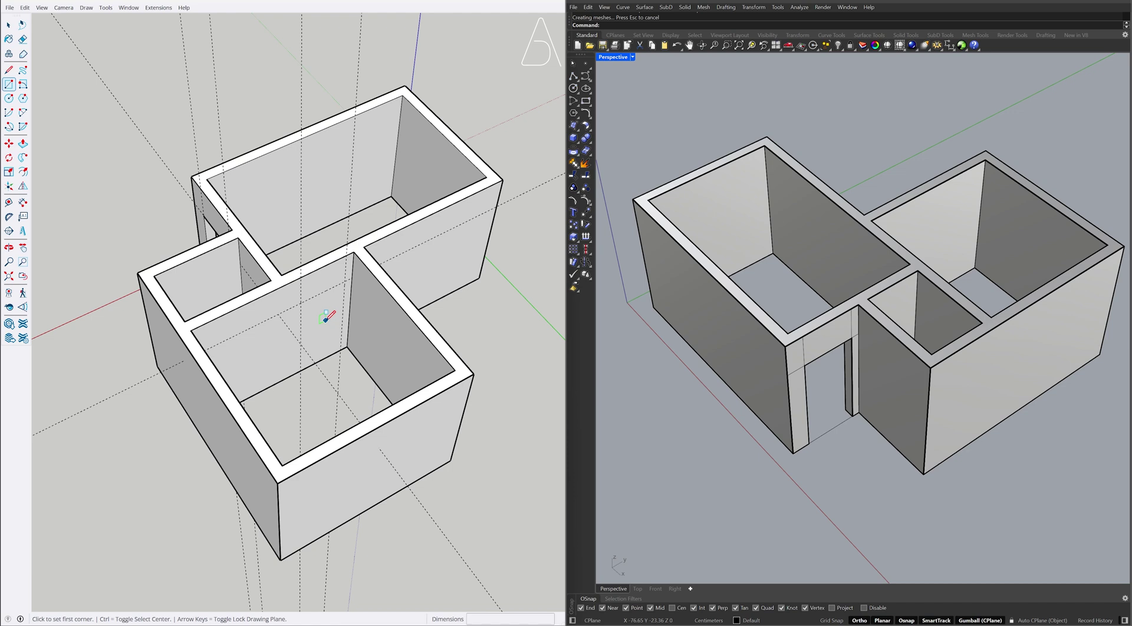
left_click(345, 282)
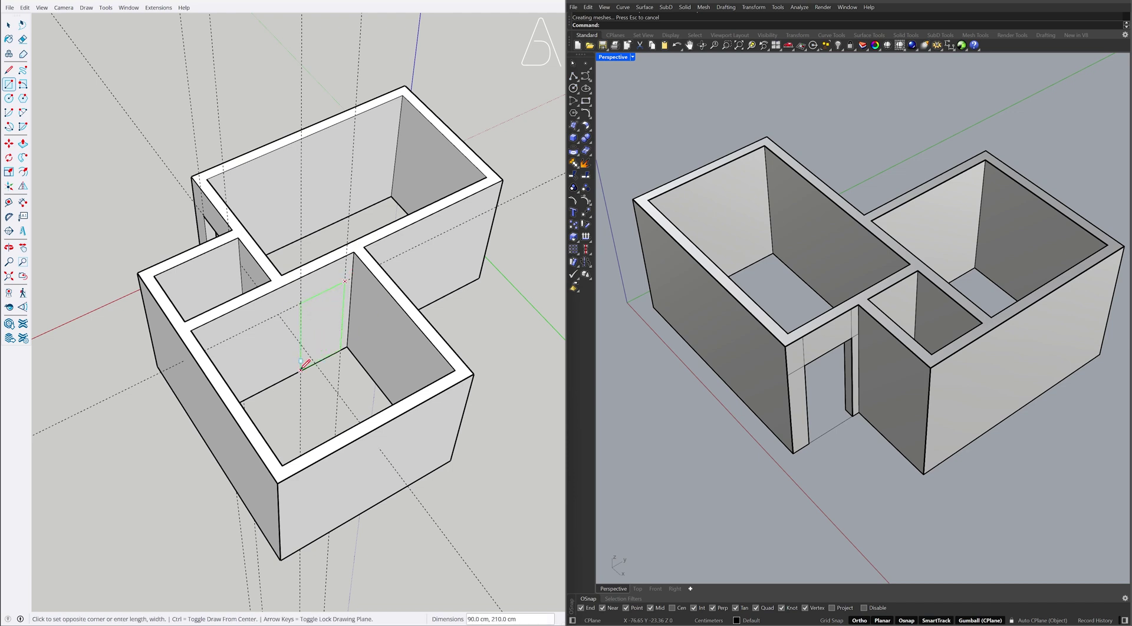
key("p")
left_click(326, 342)
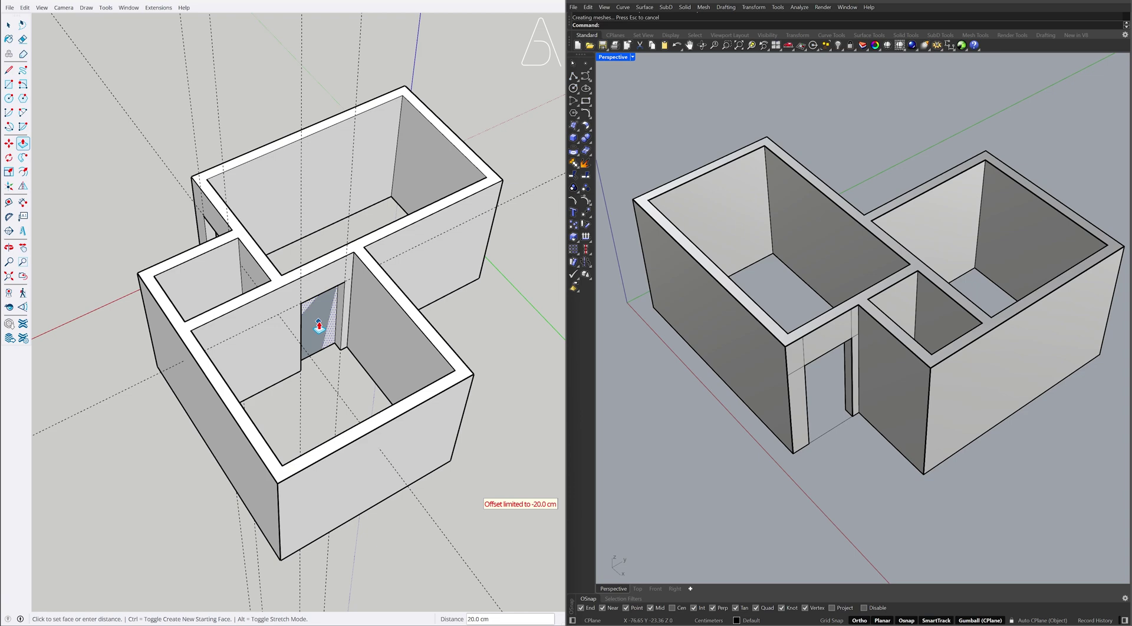
left_click(319, 326)
key("space")
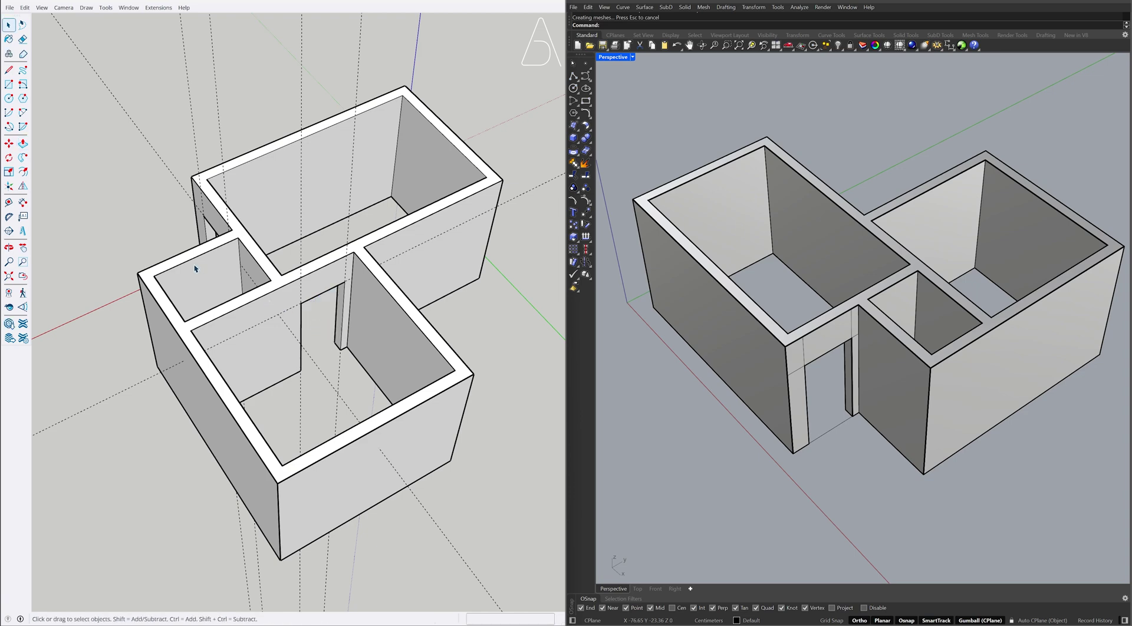
Place guides 15 cm and 80 cm from the small room's wall edge.
mouse_move(195, 269)
middle_mouse_down()
mouse_move(313, 298)
mouse_move(465, 298)
mouse_move(376, 311)
mouse_move(463, 324)
middle_mouse_up()
scroll(317, 337, "up", 3)
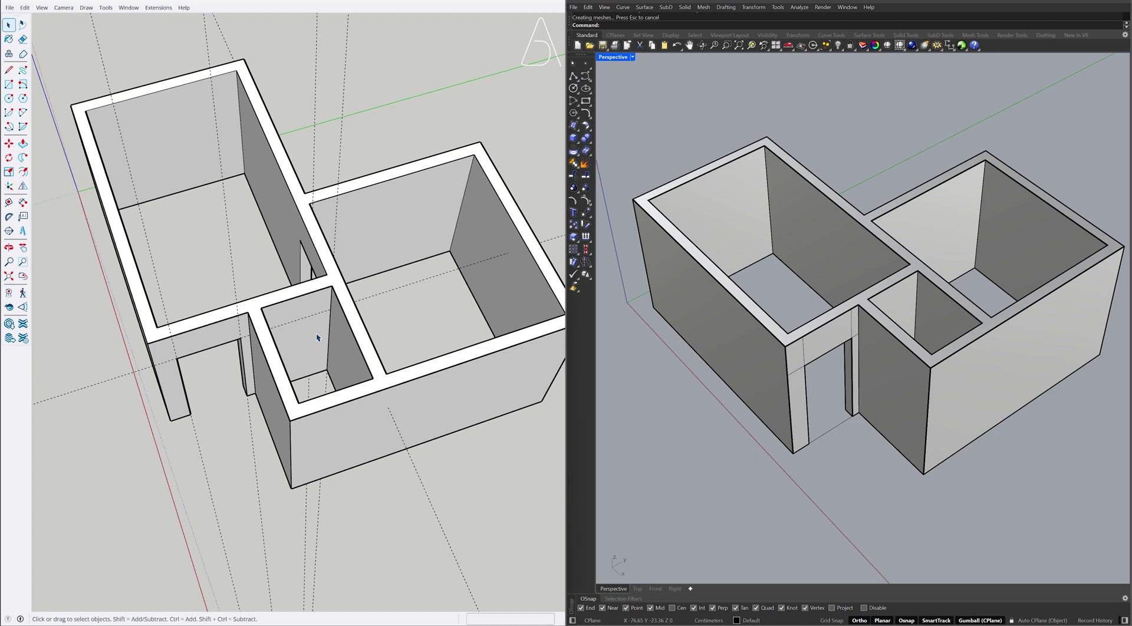
scroll(317, 338, "up", 2)
key("t")
left_click(327, 316)
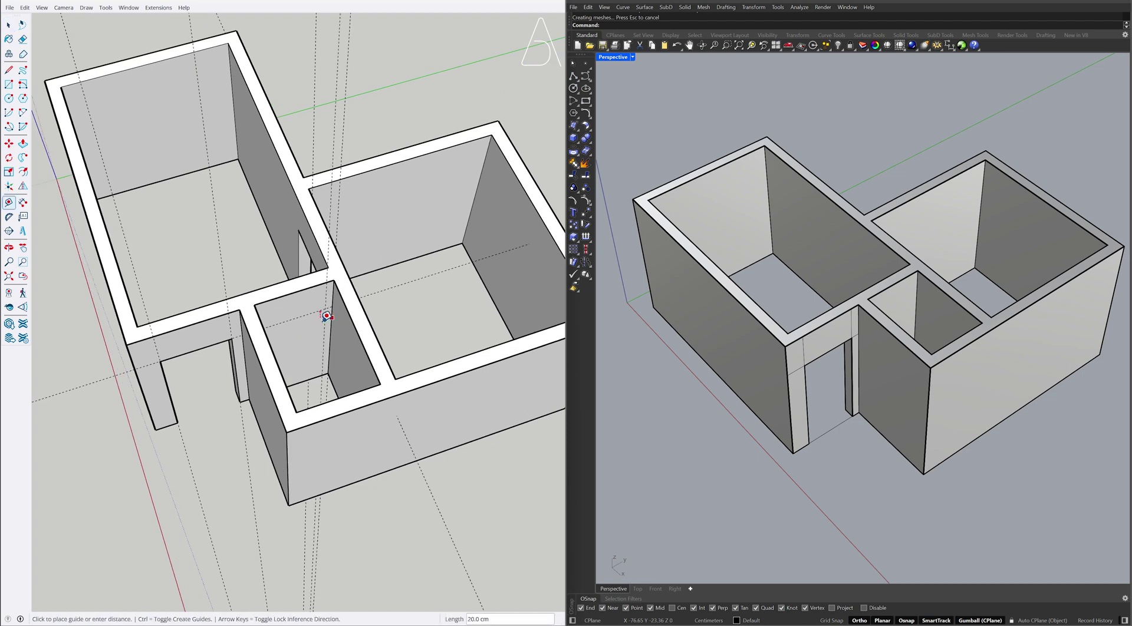
type("15")
key("Return")
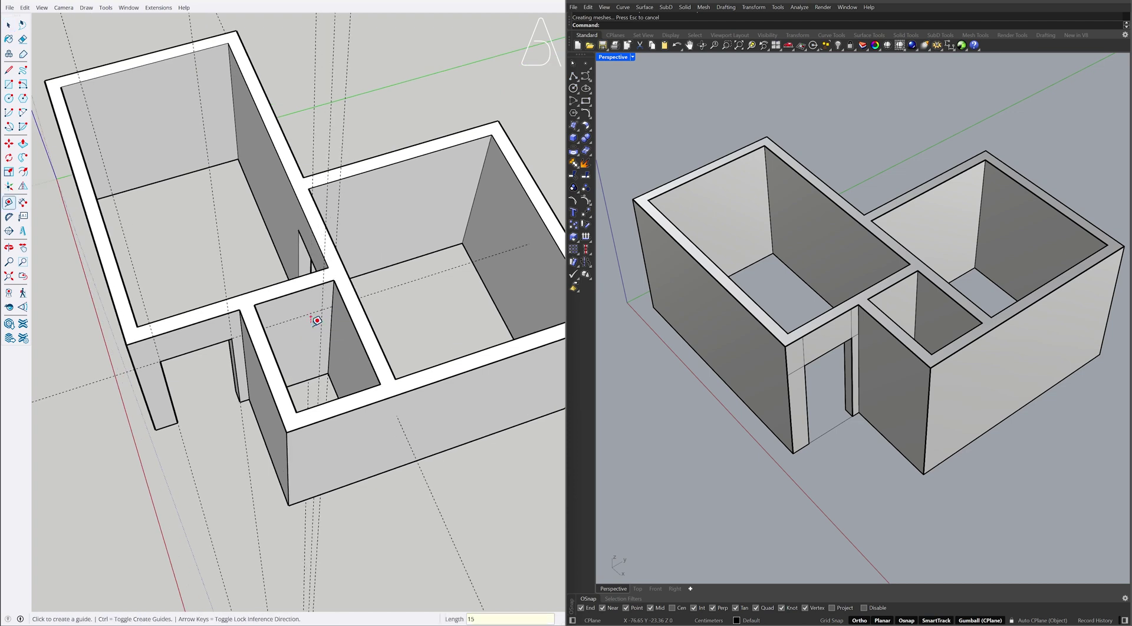
left_click(321, 320)
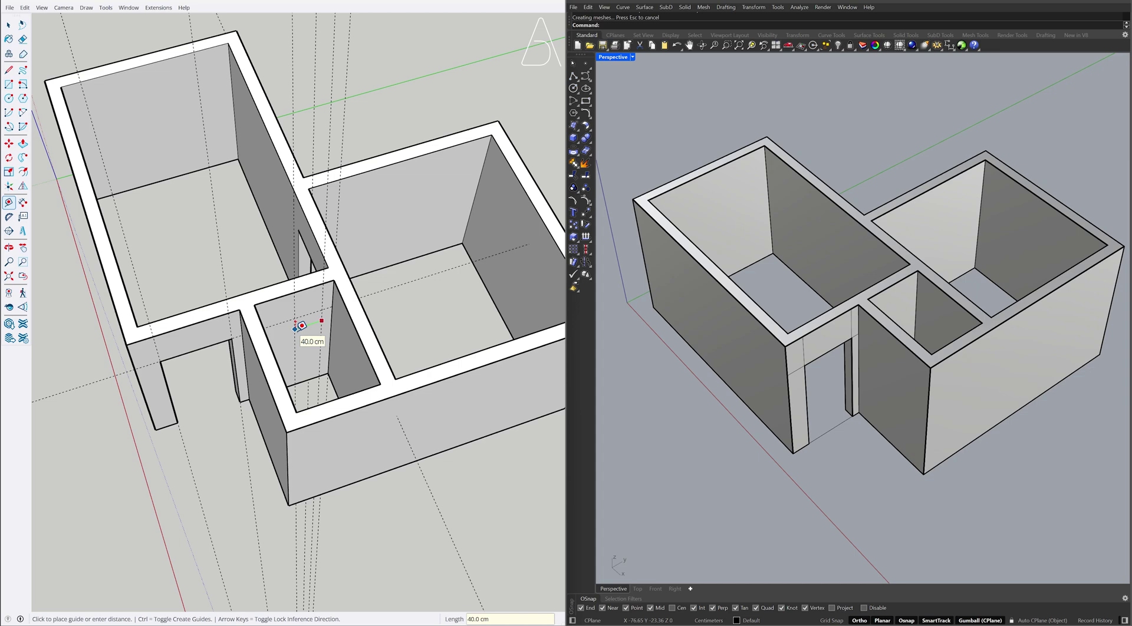
left_click(300, 325)
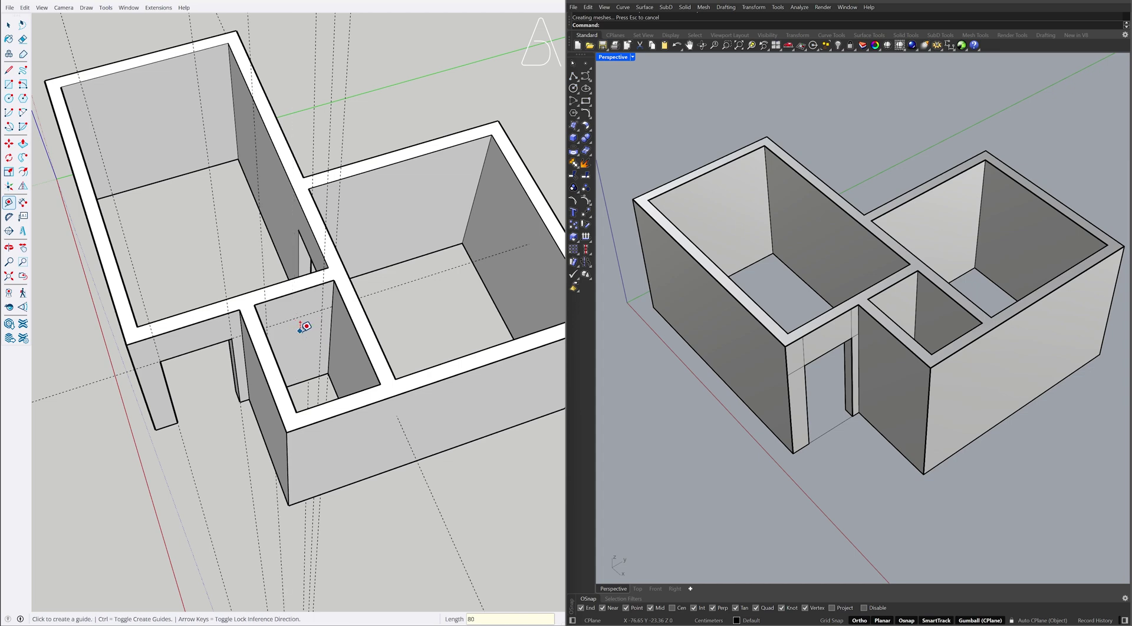
middle_click_drag(303, 327, 206, 334)
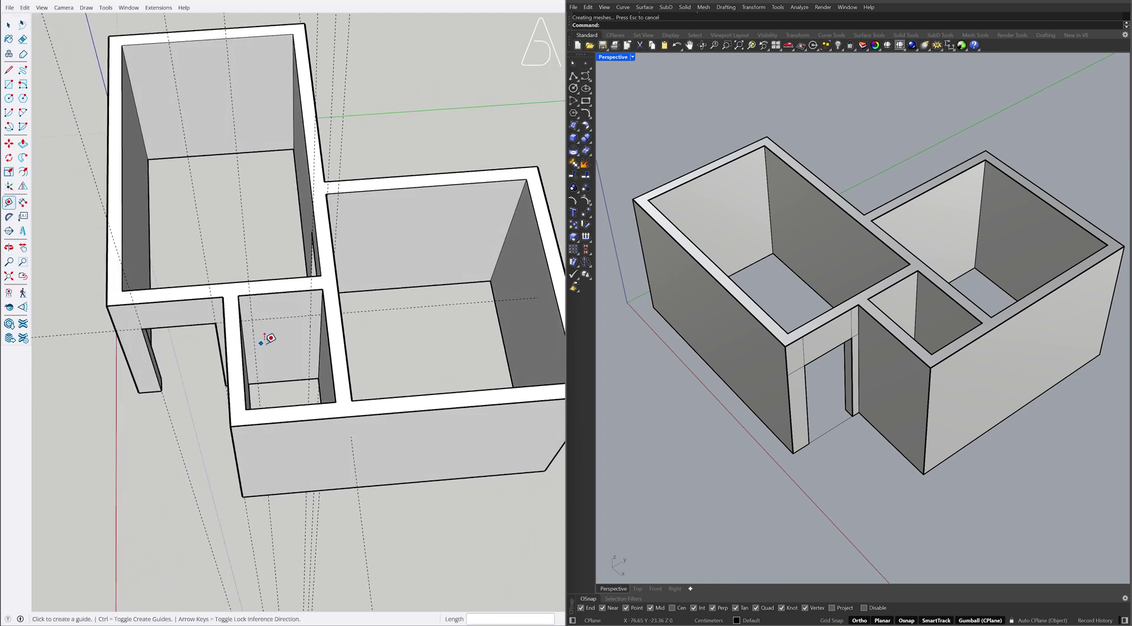
Draw the 80 × 210 cm door rectangle and push it 20 cm through the small room's wall.
key("r")
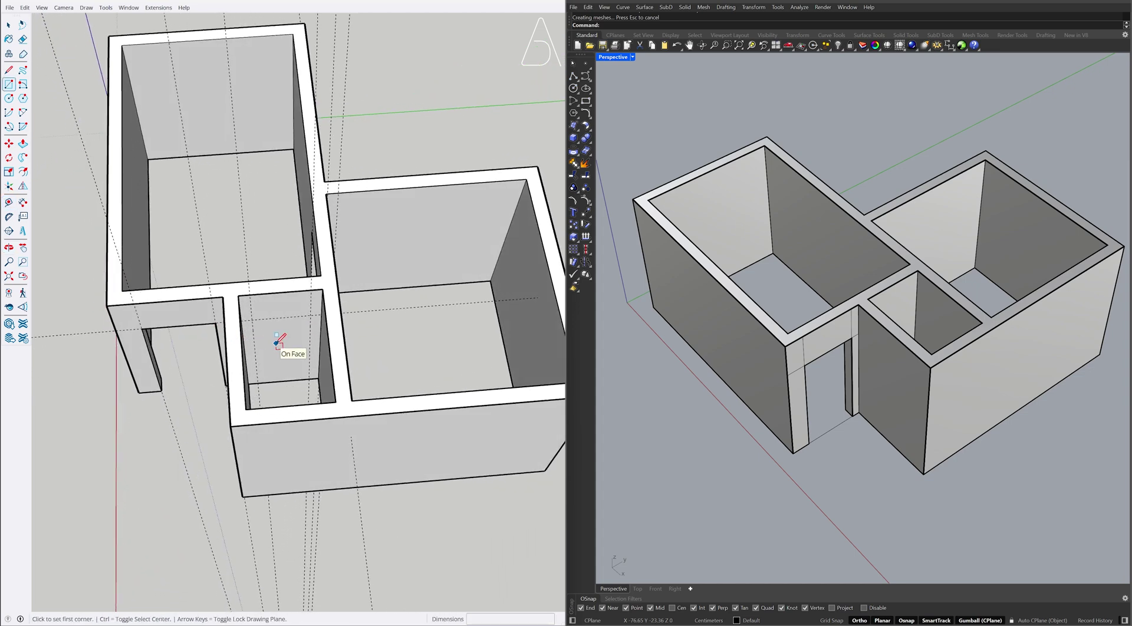
left_click(252, 319)
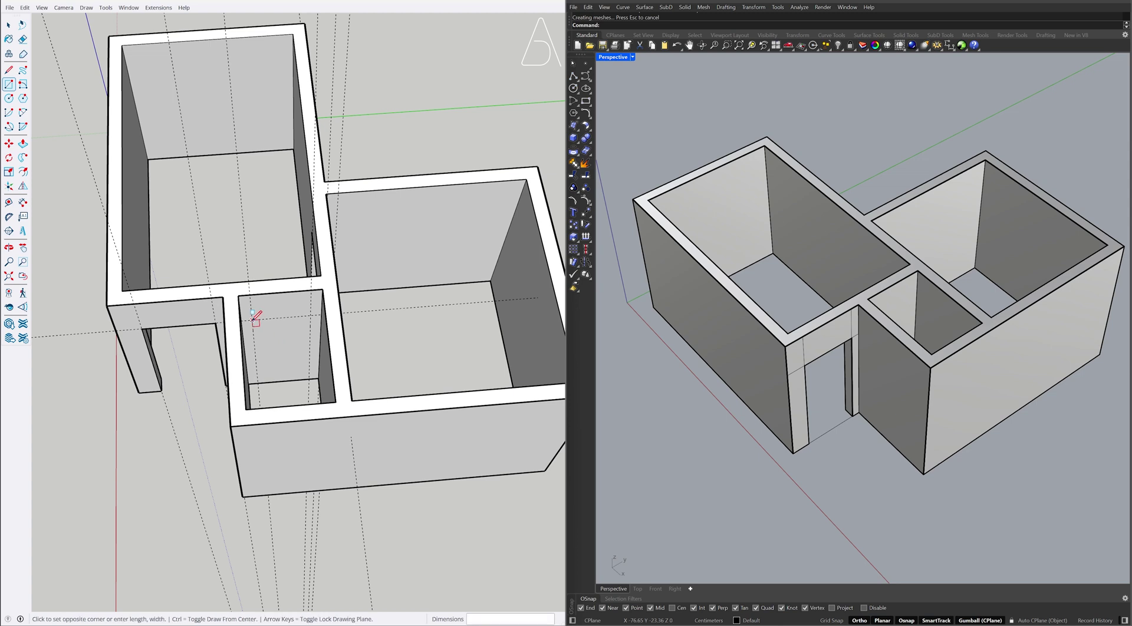
left_click(312, 380)
key("p")
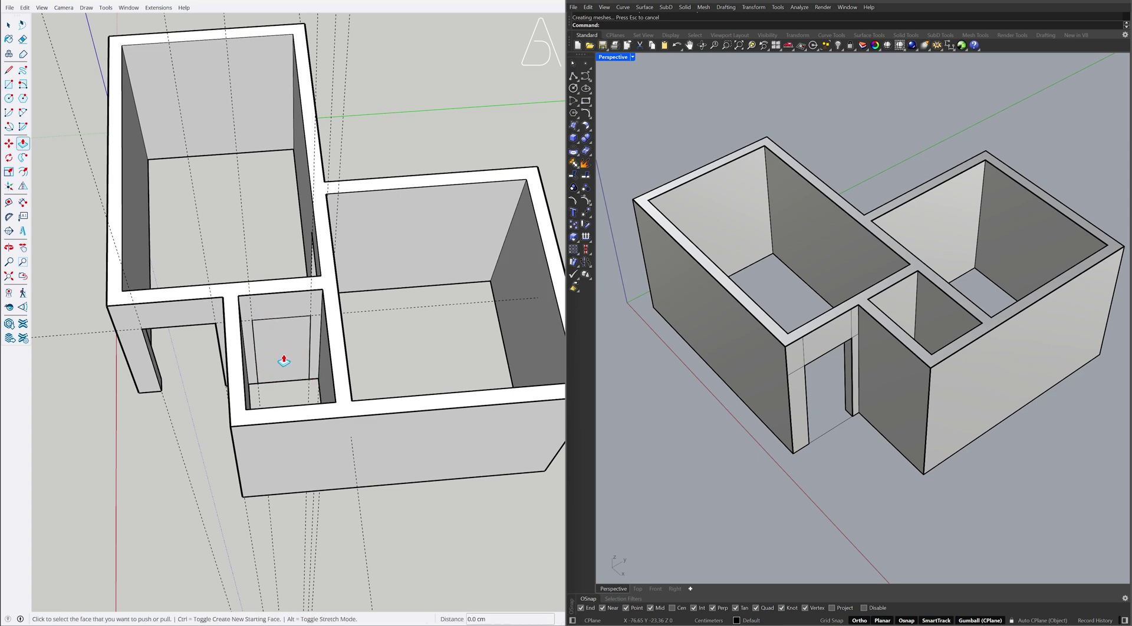
left_click(286, 360)
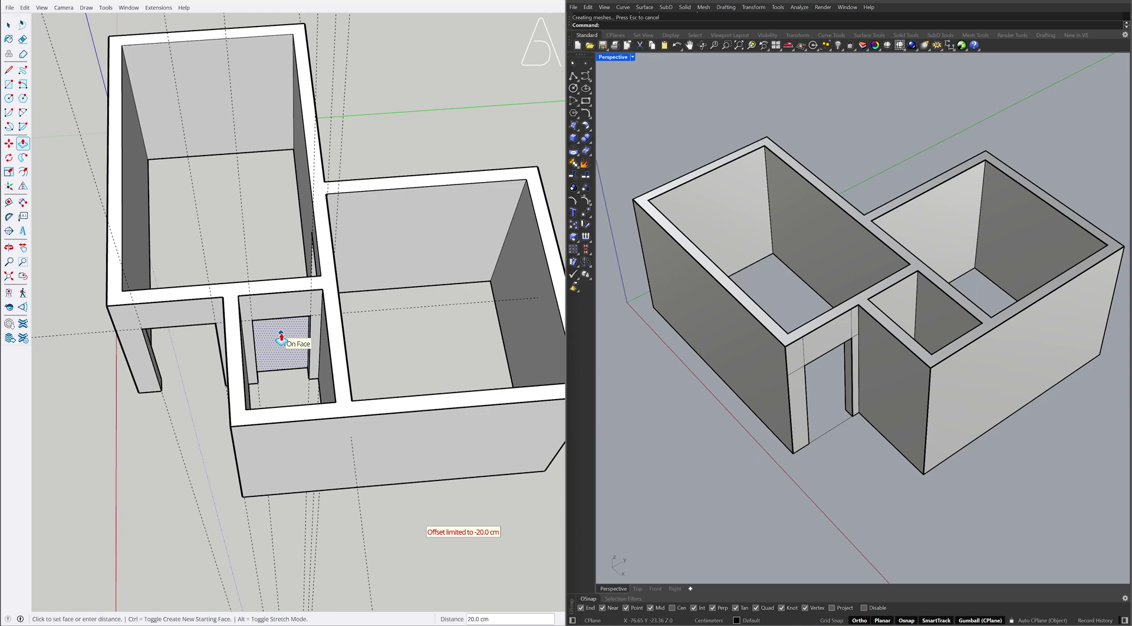
left_click(281, 338)
key("space")
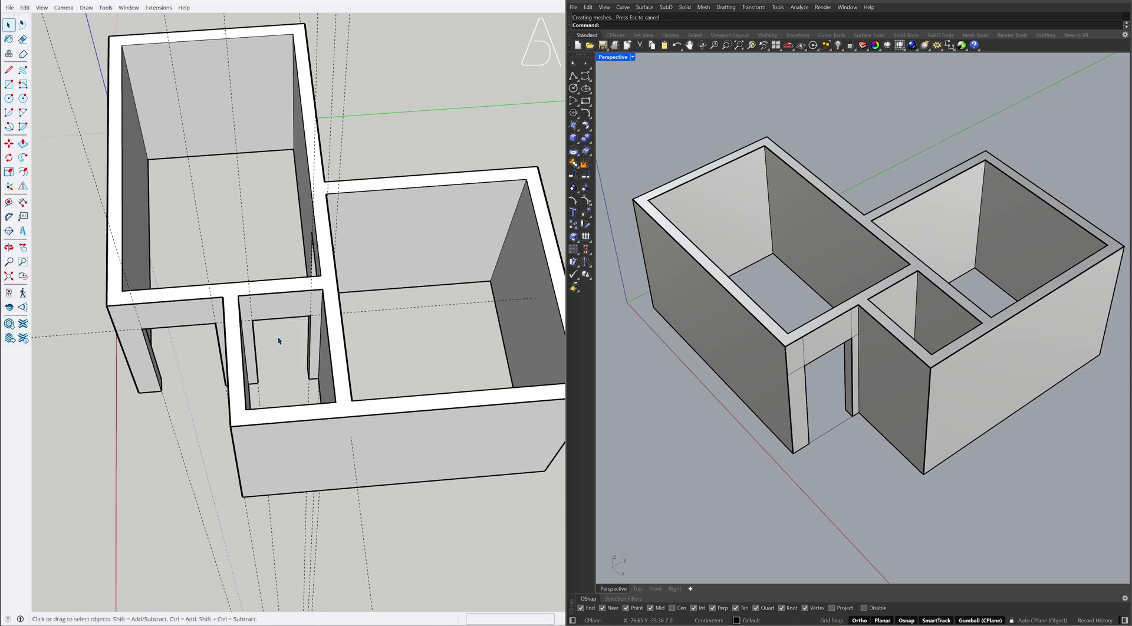
middle_click_drag(140, 354, 389, 270)
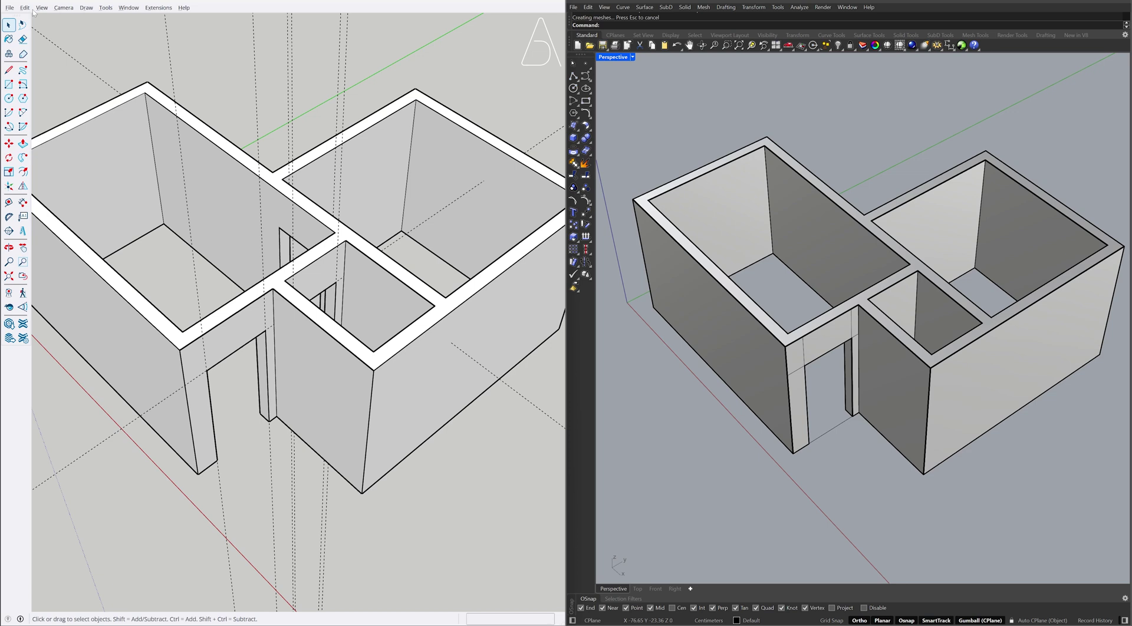
Run Edit > Delete Guides, then zoom out and reorient the views of both models.
left_click(26, 7)
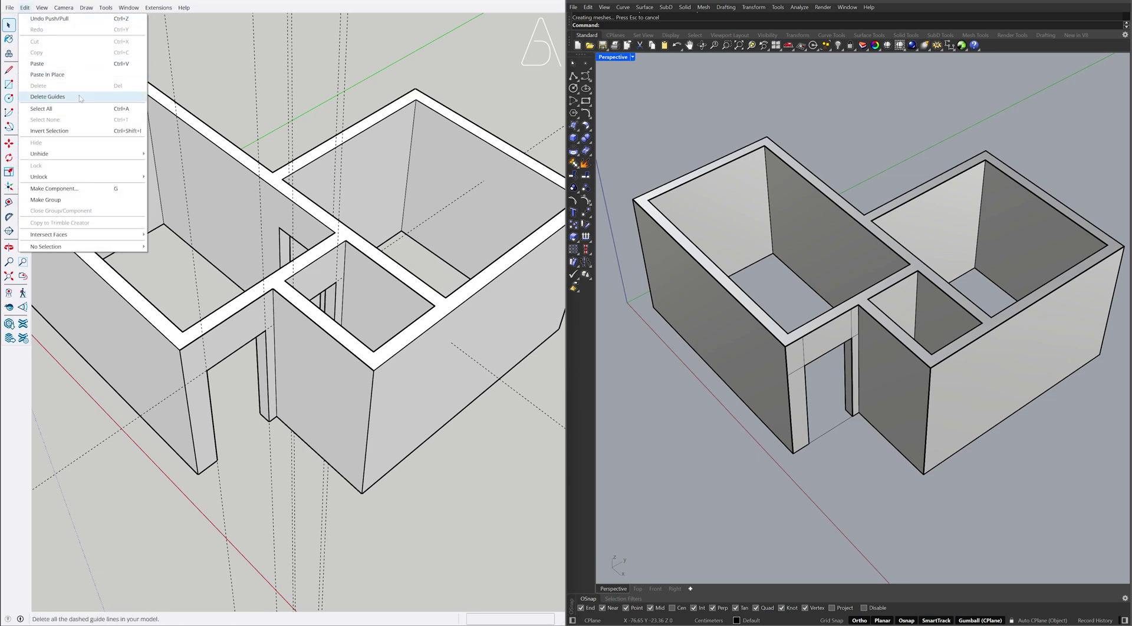
left_click(81, 97)
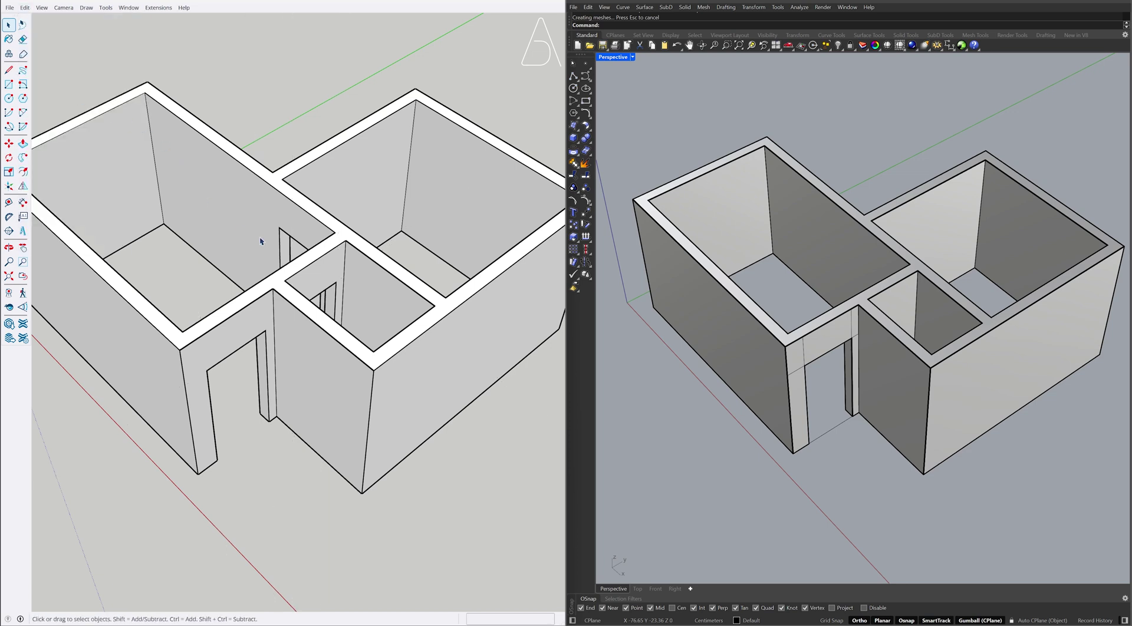
scroll(260, 241, "down", 2)
middle_click_drag(263, 242, 296, 257)
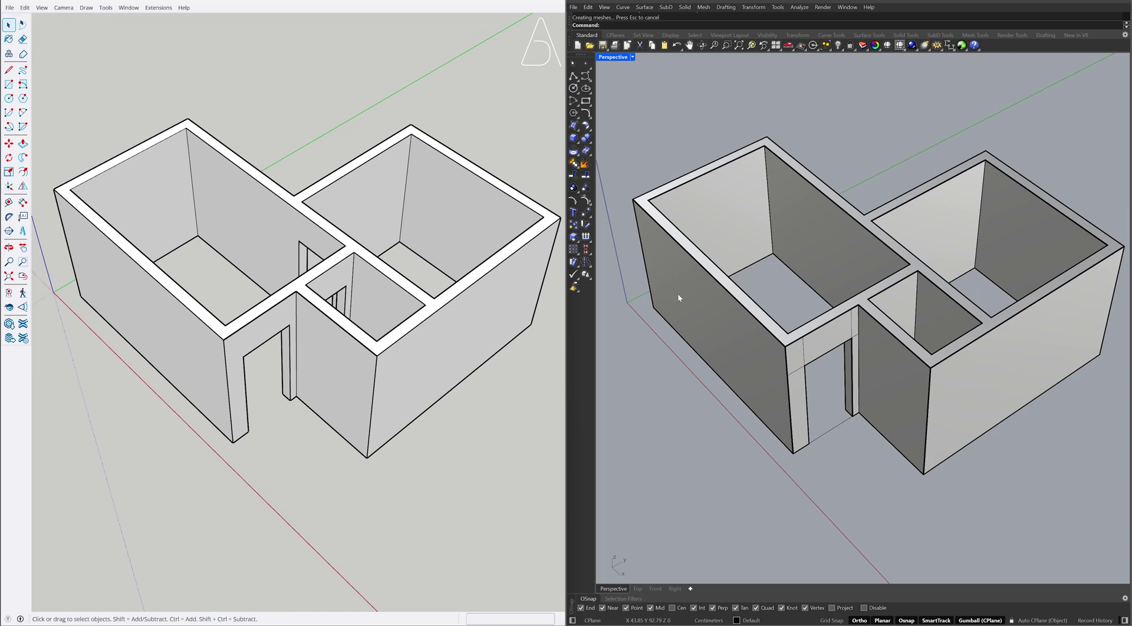
right_click_drag(902, 299, 887, 324)
scroll(886, 323, "up", 3)
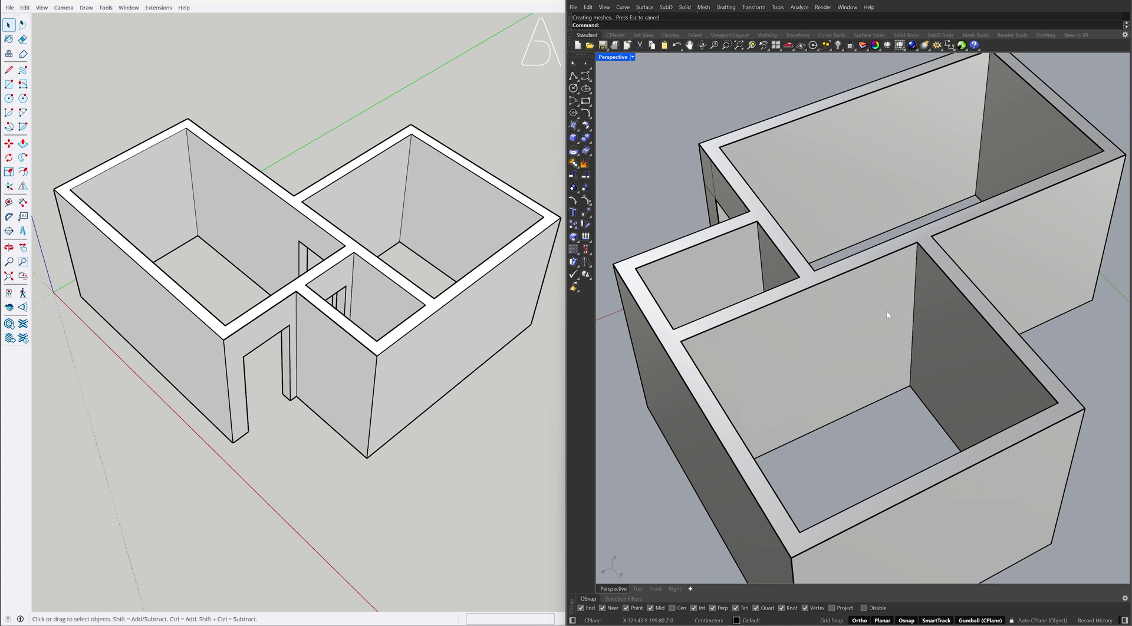
Move the front room's wall edges 15 and 90 along X, and the bottom edge 210 up.
left_click(913, 323, "ctrl+shift")
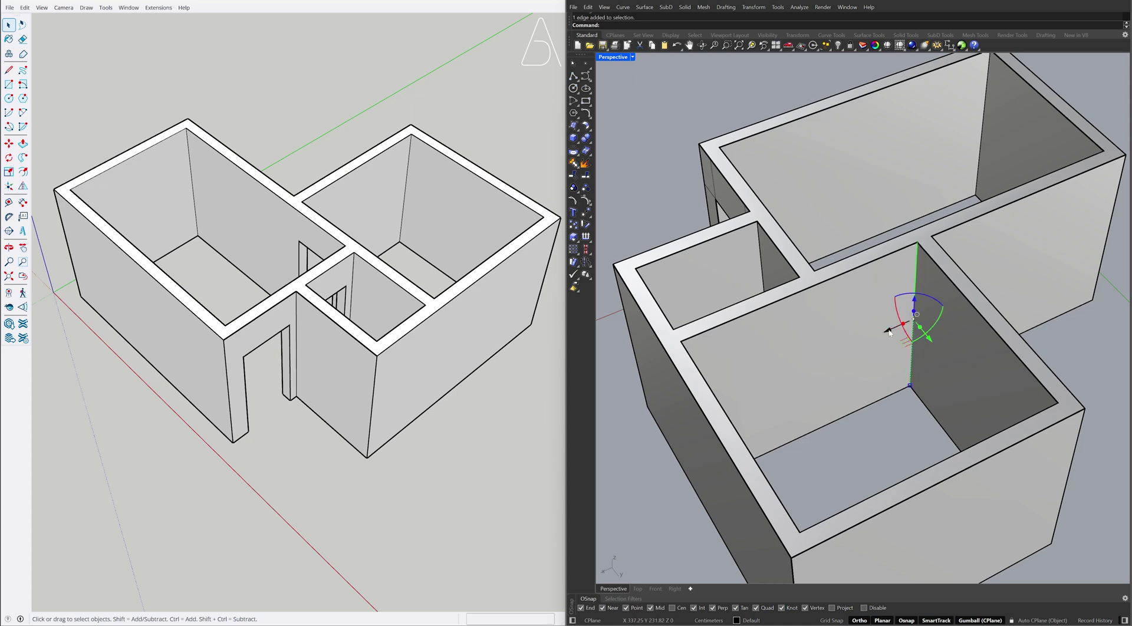
left_click(887, 332)
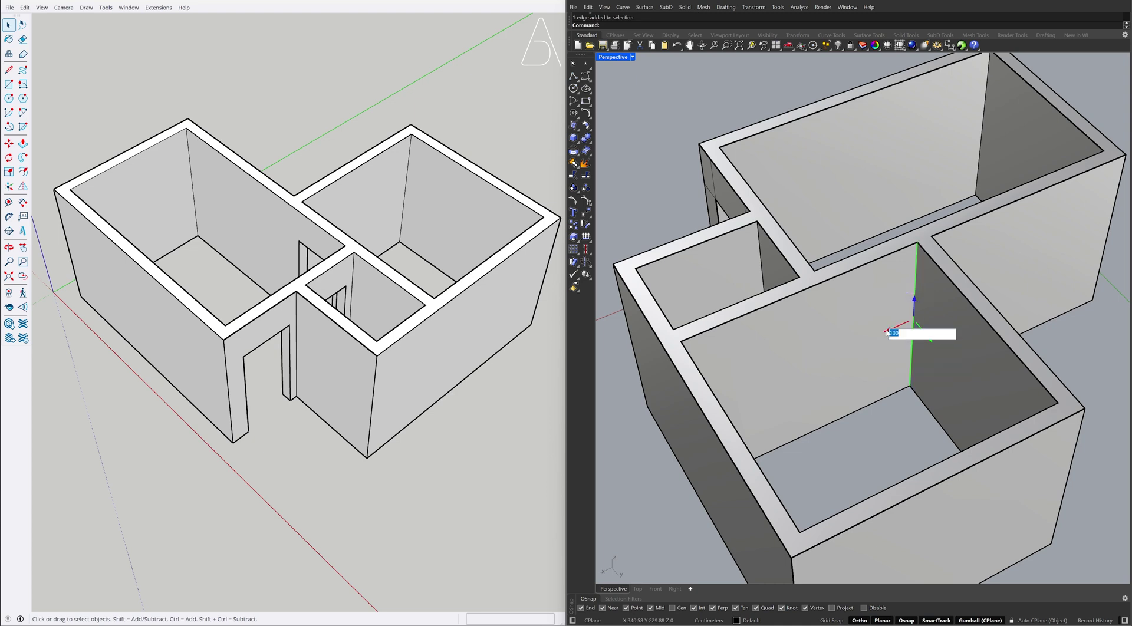
key("Return")
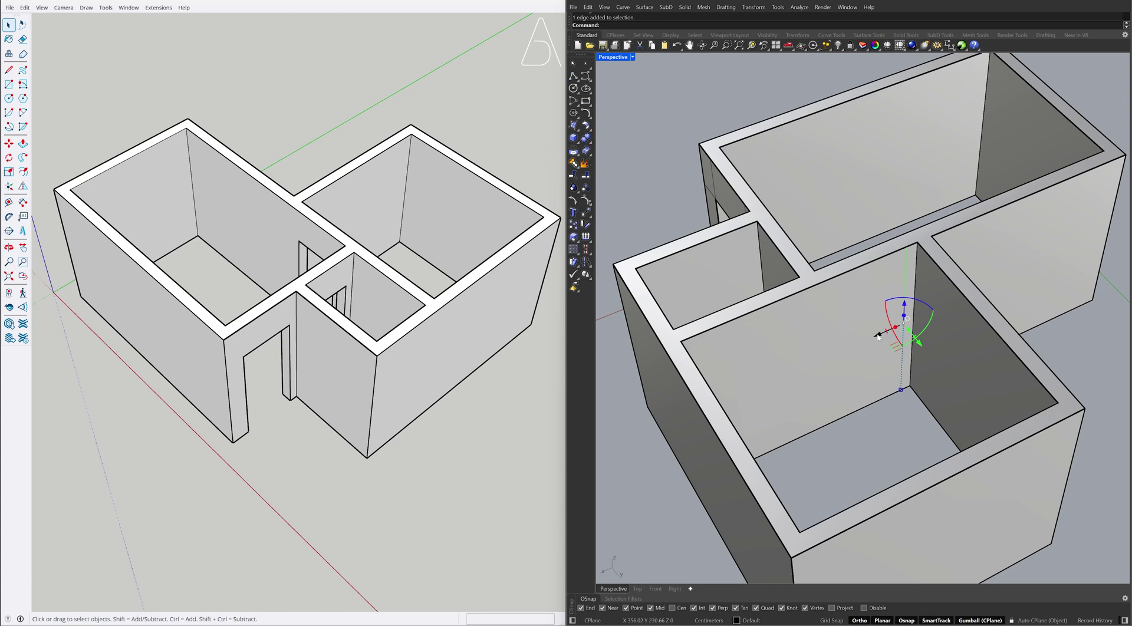
left_click(878, 336)
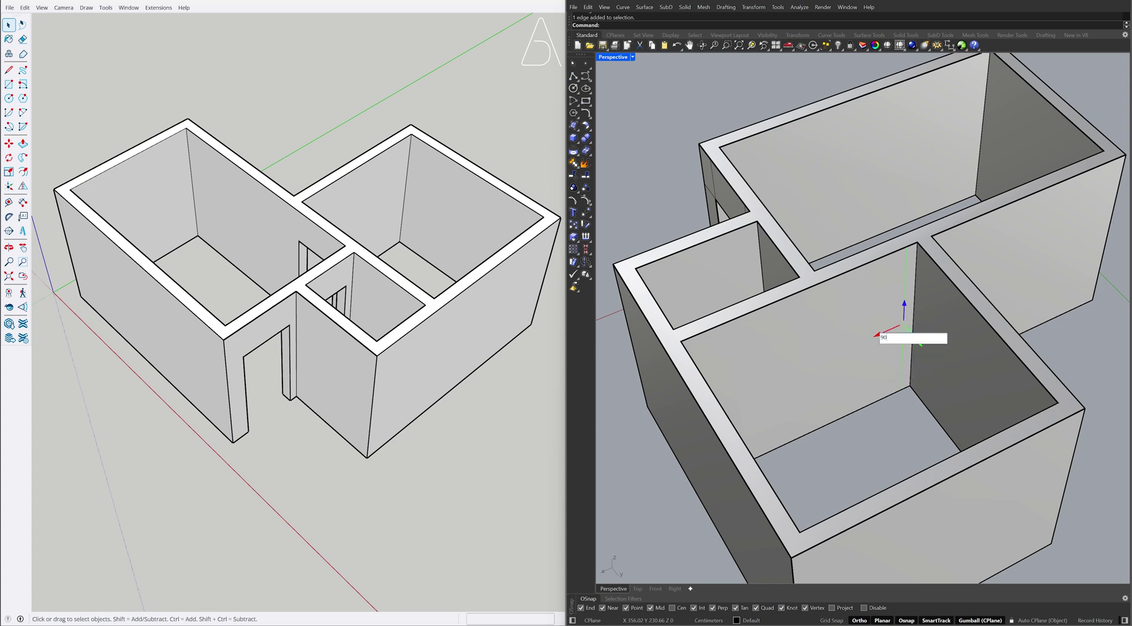
type("90")
key("Return")
key("Escape")
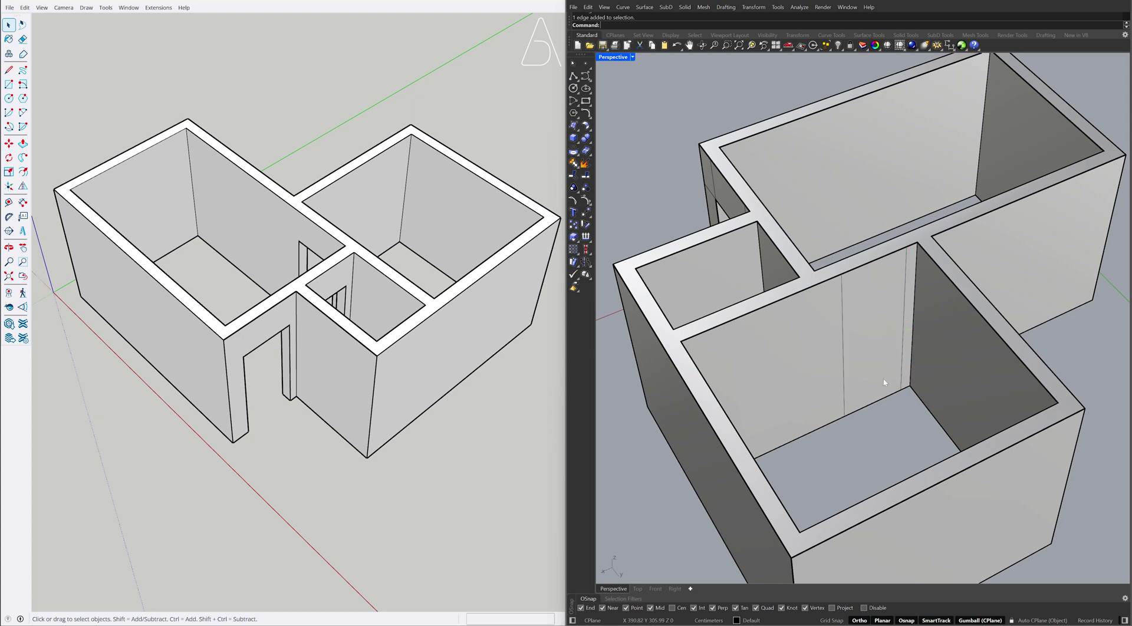
left_click(889, 401, "ctrl+shift")
left_click(812, 417)
key("Return")
PushPull the door-sized region to cut the opening through the wall.
type("PushPull")
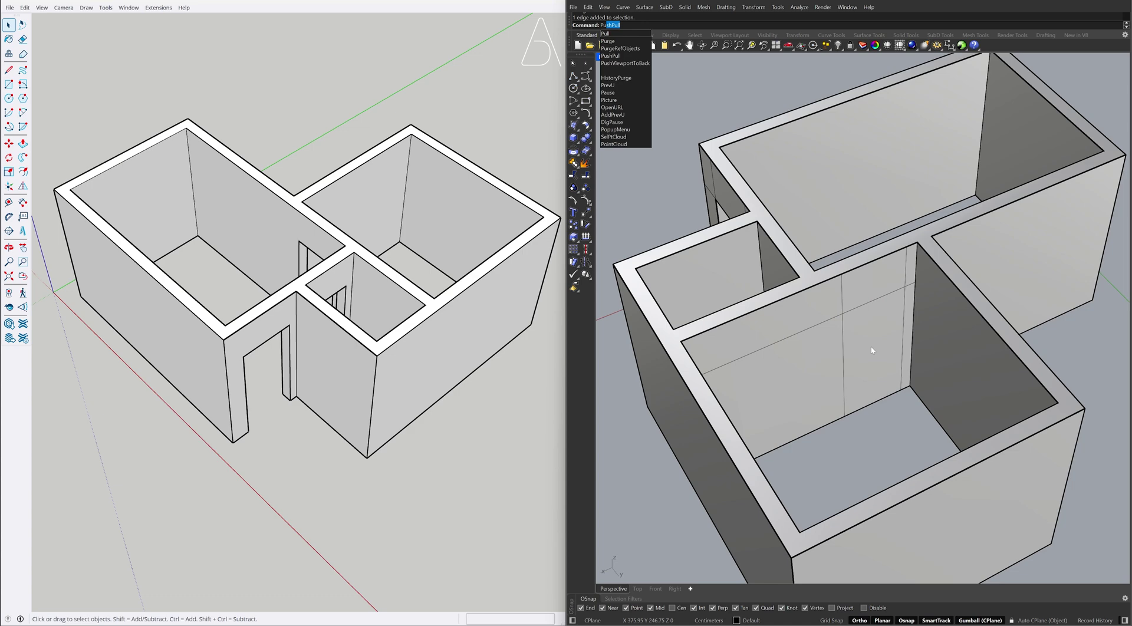
key("Return")
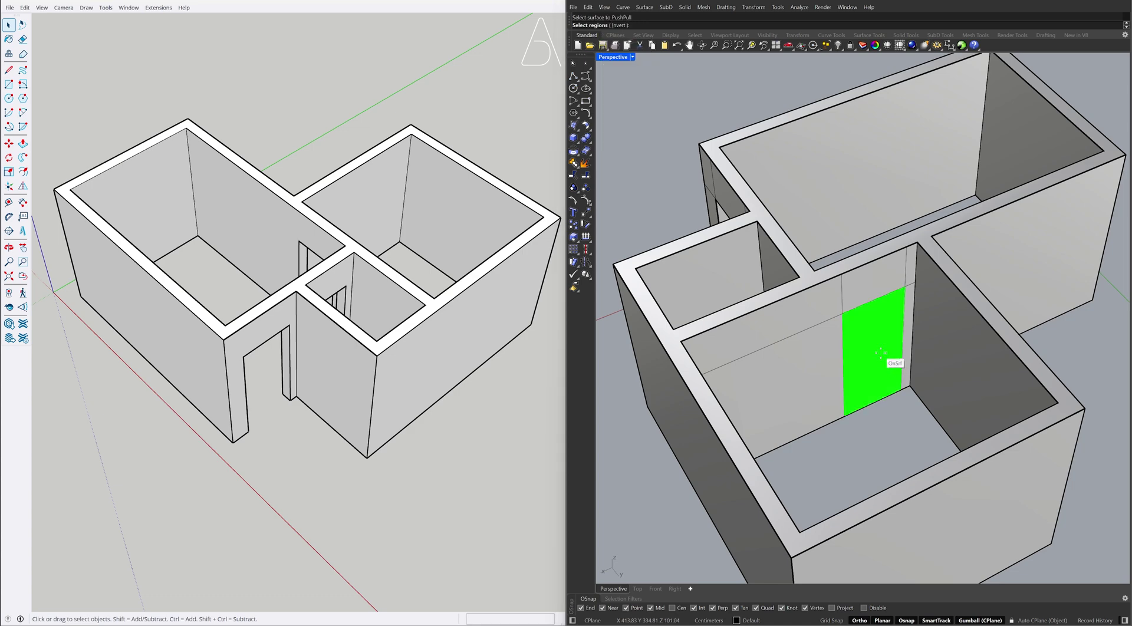
left_click(885, 357)
left_click(859, 323)
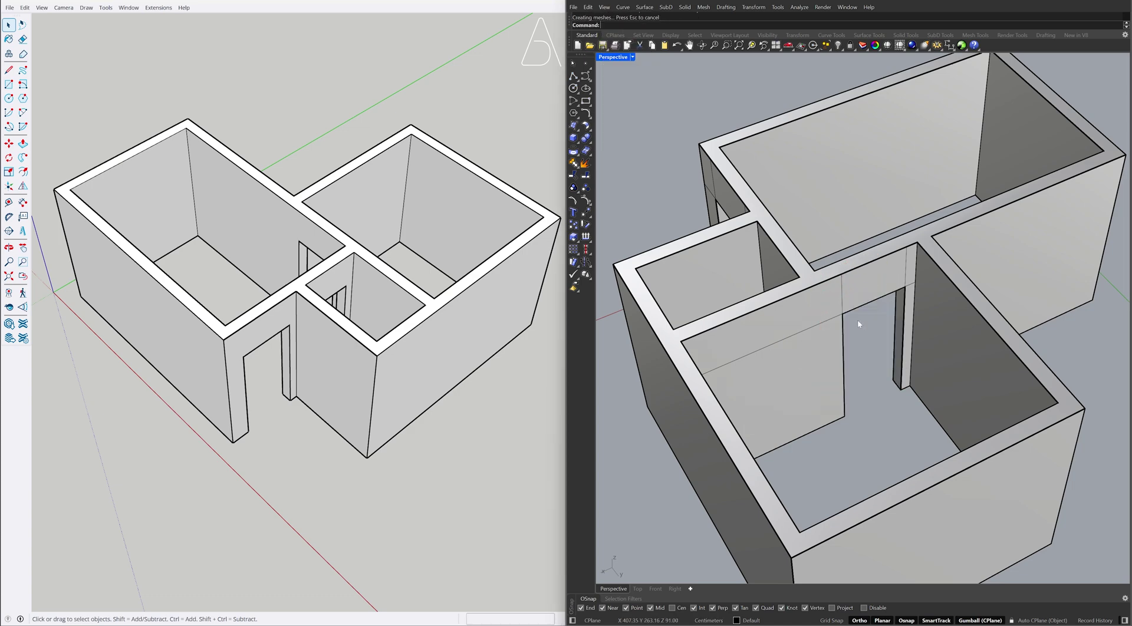
Move the small room's wall edges -15 and -80 along Y to mark the door width.
right_click_drag(684, 250, 744, 257)
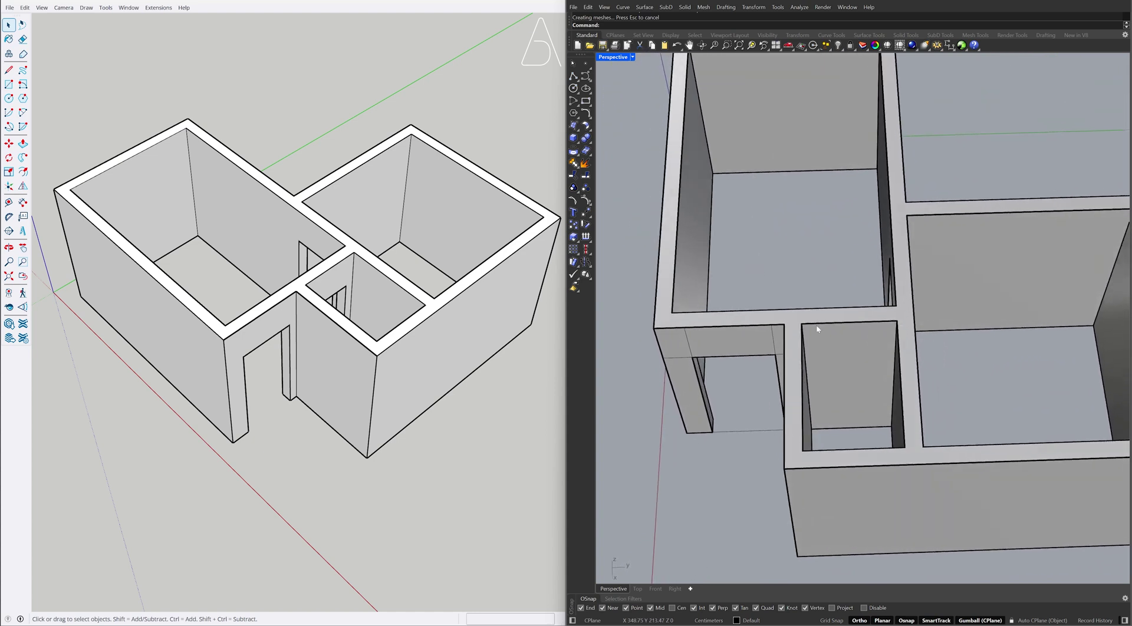
left_click(895, 380, "ctrl+shift")
right_click_drag(869, 367, 886, 364)
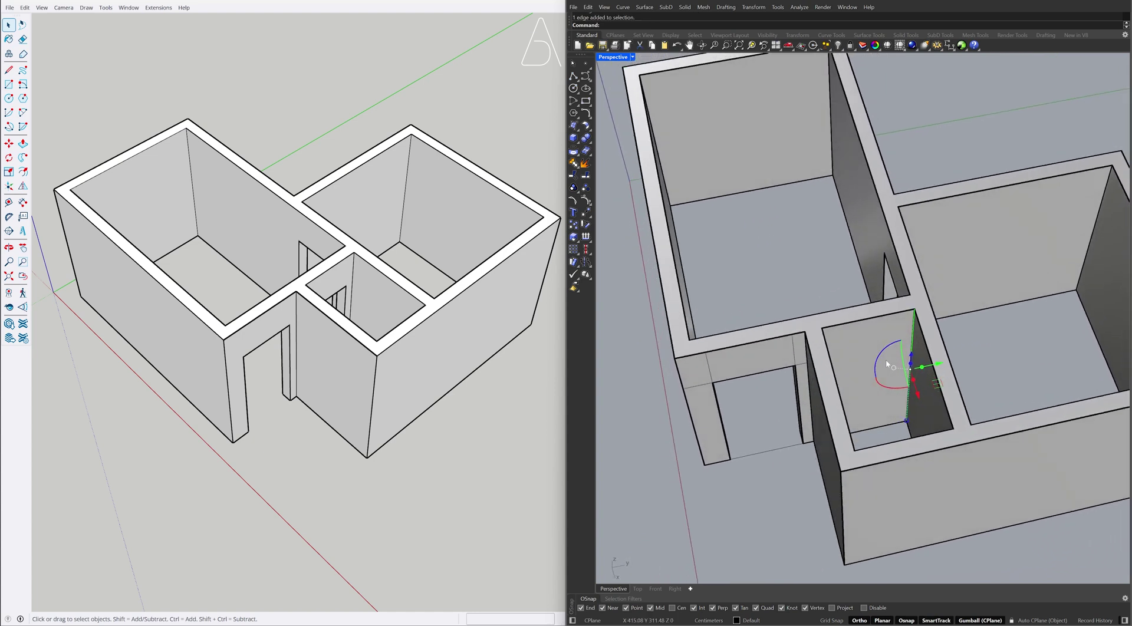
left_click(938, 366)
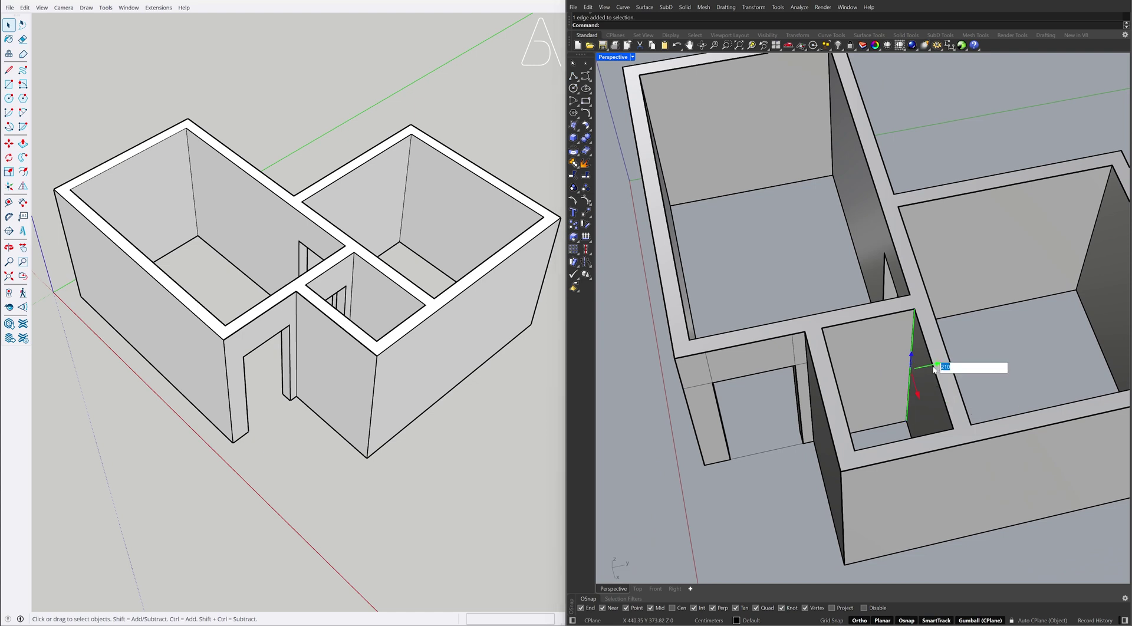
key("Return")
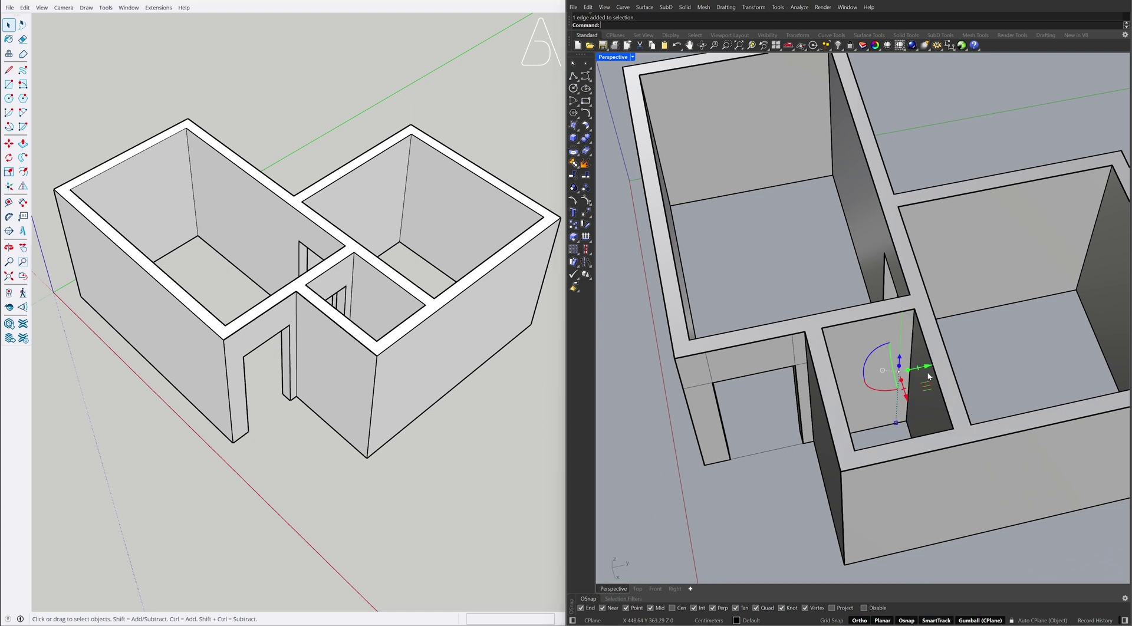
left_click(926, 368)
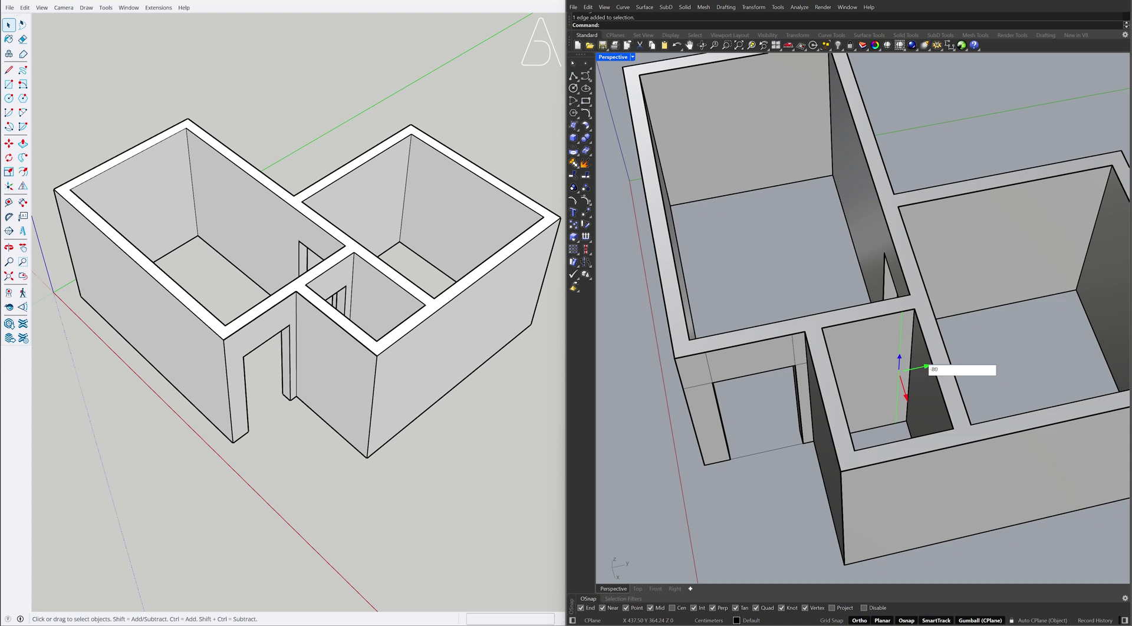
type("-80")
key("Return")
right_click_drag(899, 365, 879, 373)
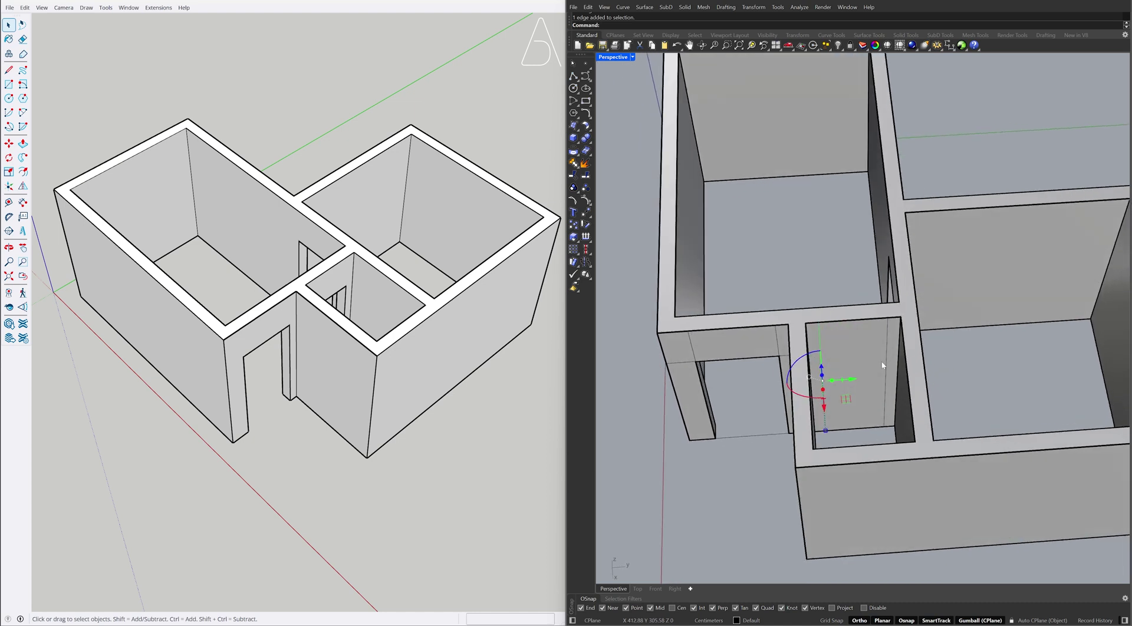
key("Escape")
Raise the wall's base edge and PushPull the marked region to cut the doorway.
left_click(870, 426, "ctrl+shift")
left_click(854, 415)
type("80")
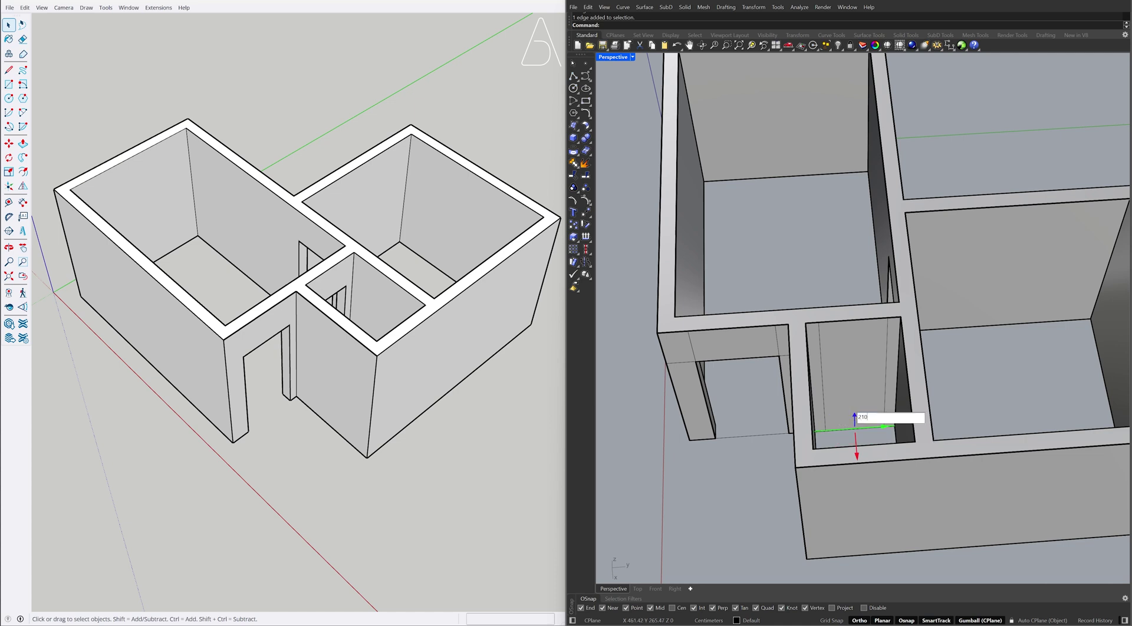
key("Return")
key("Escape")
right_click_drag(855, 392, 863, 391)
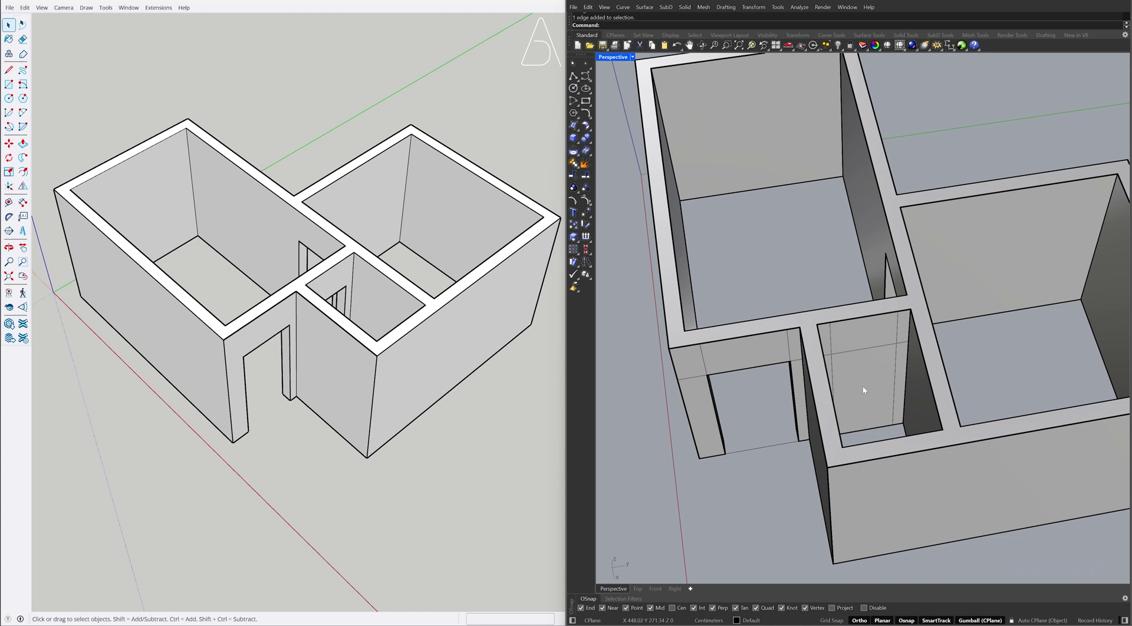
key("Return")
left_click(873, 390)
key("Return")
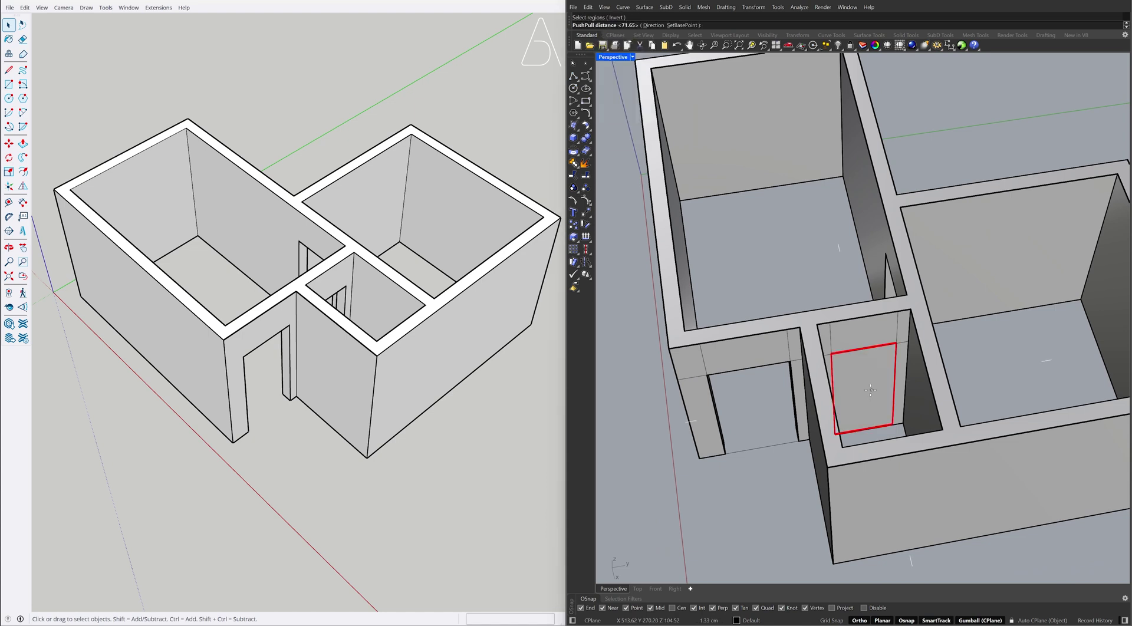
left_click(803, 268)
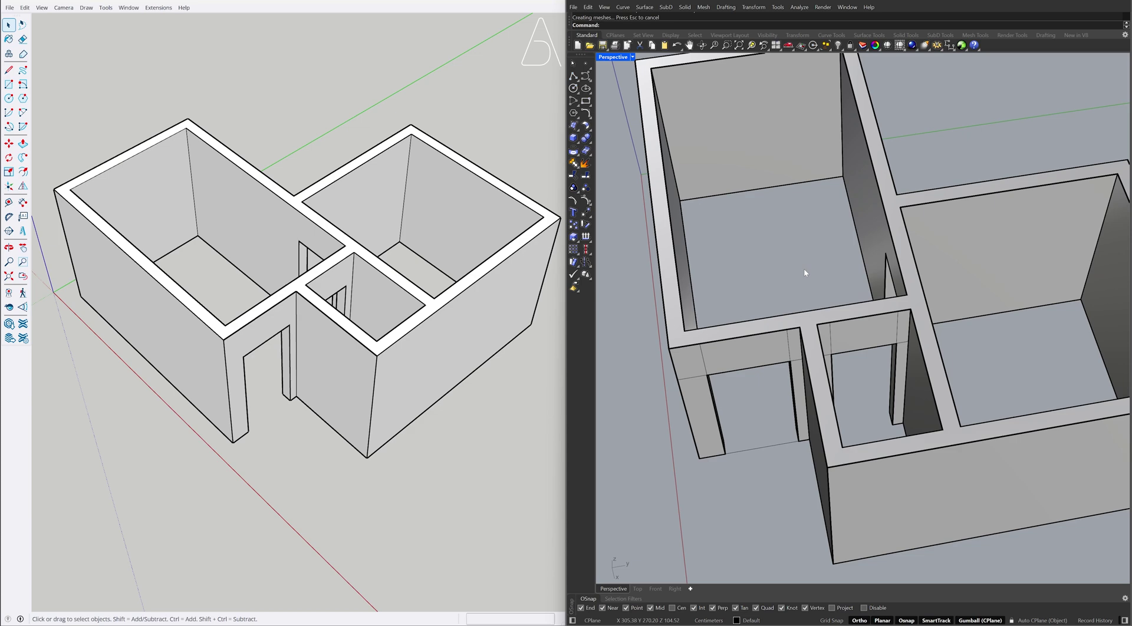
Select all curves with SelCrv and delete the 10 leftover curves.
scroll(796, 283, "up", 3)
scroll(795, 293, "up", 1)
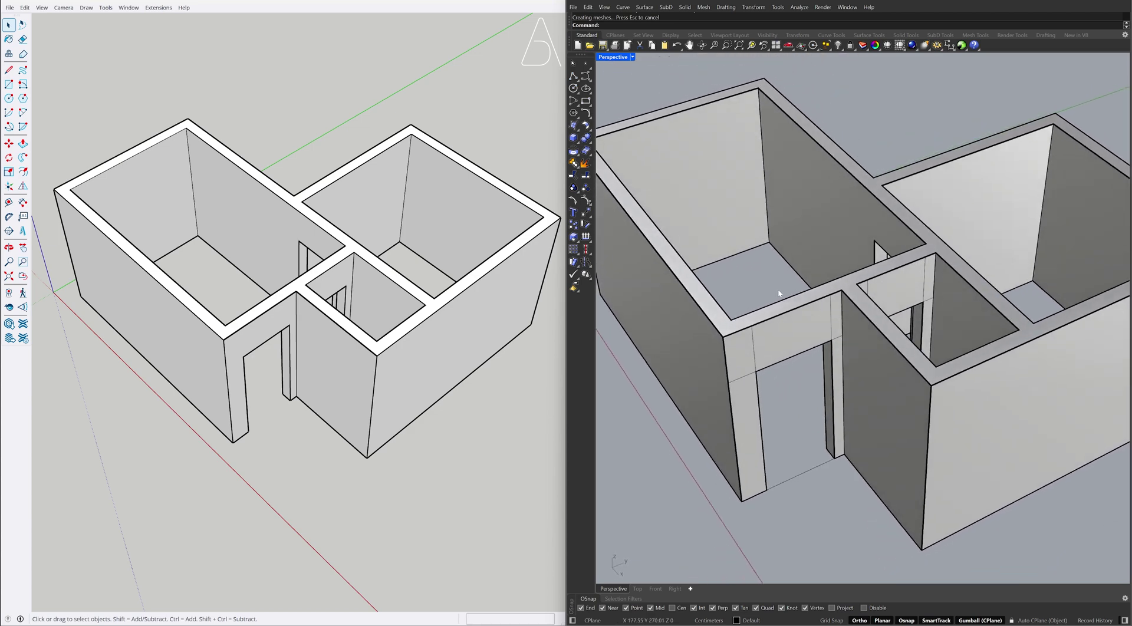
type("SelCrv")
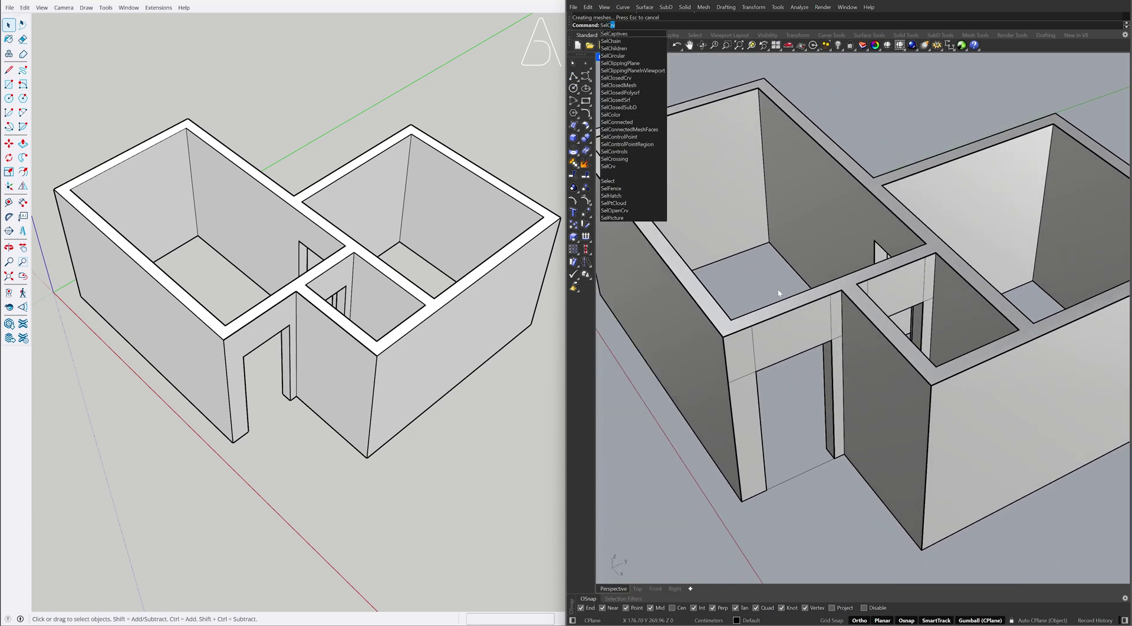
key("Return")
key("Delete")
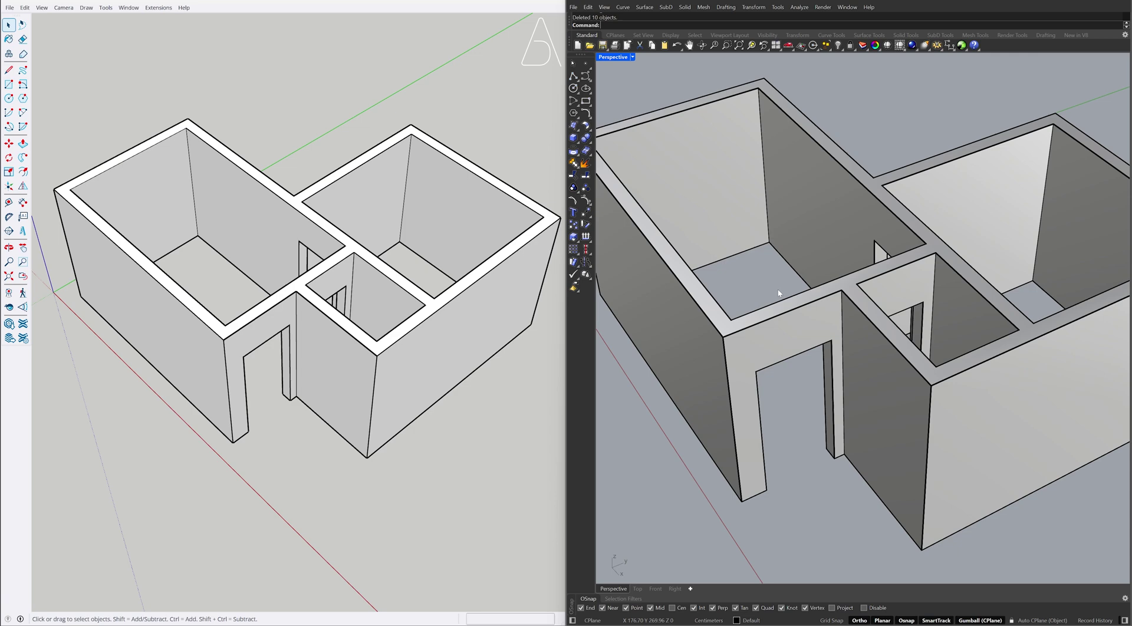
scroll(778, 293, "down", 5)
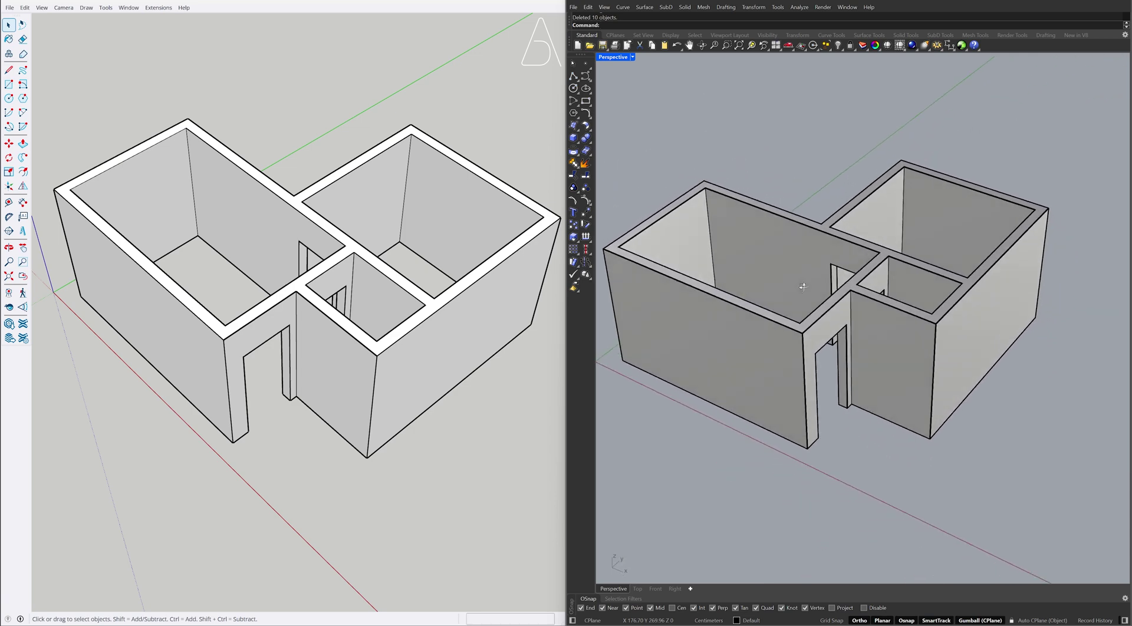
mouse_move(382, 258)
middle_mouse_down()
mouse_move(412, 255)
mouse_move(316, 255)
mouse_move(363, 231)
mouse_move(175, 207)
mouse_move(192, 191)
mouse_move(221, 230)
middle_mouse_up()
scroll(204, 202, "up", 3)
Place guides on the back wall 140 cm from its lower edge and 45 cm over.
key("space")
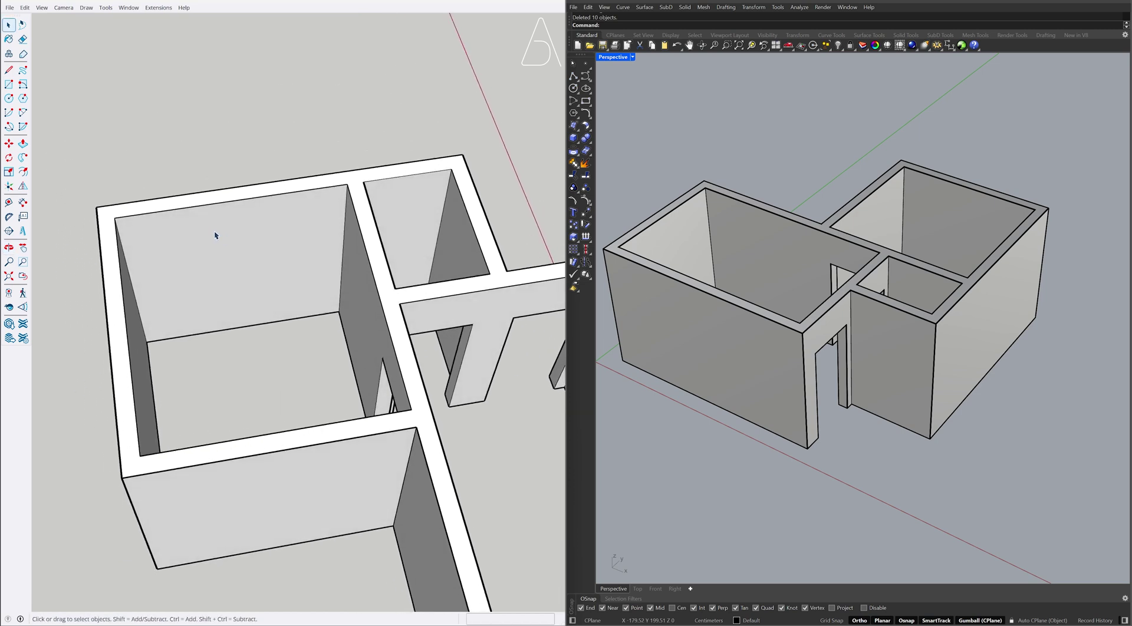
key("t")
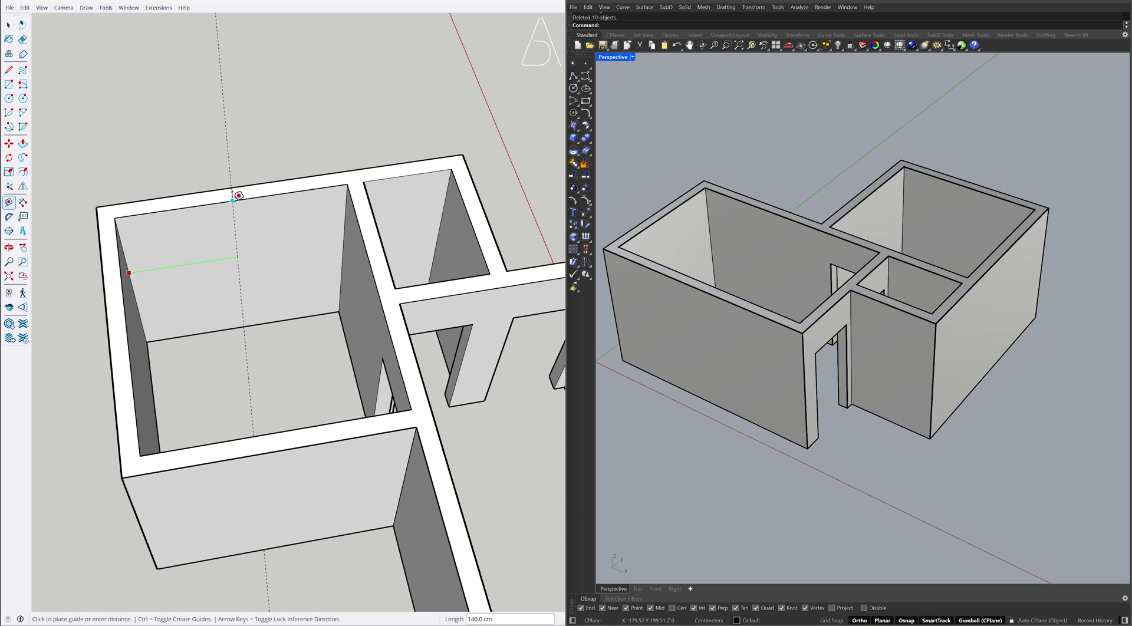
left_click(269, 320)
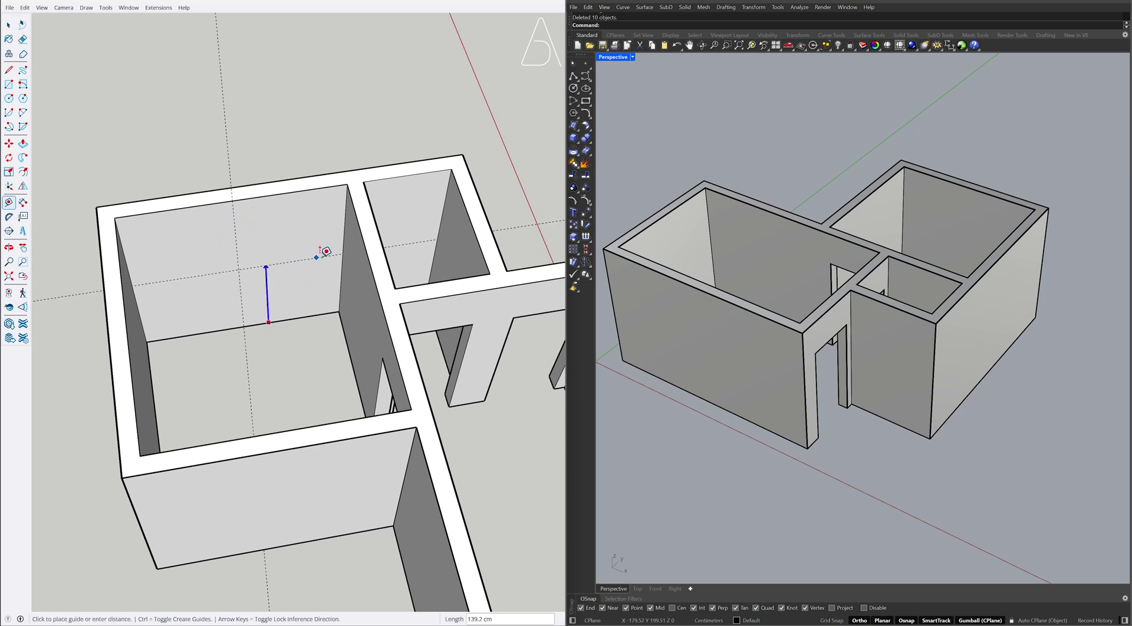
type("140")
key("Return")
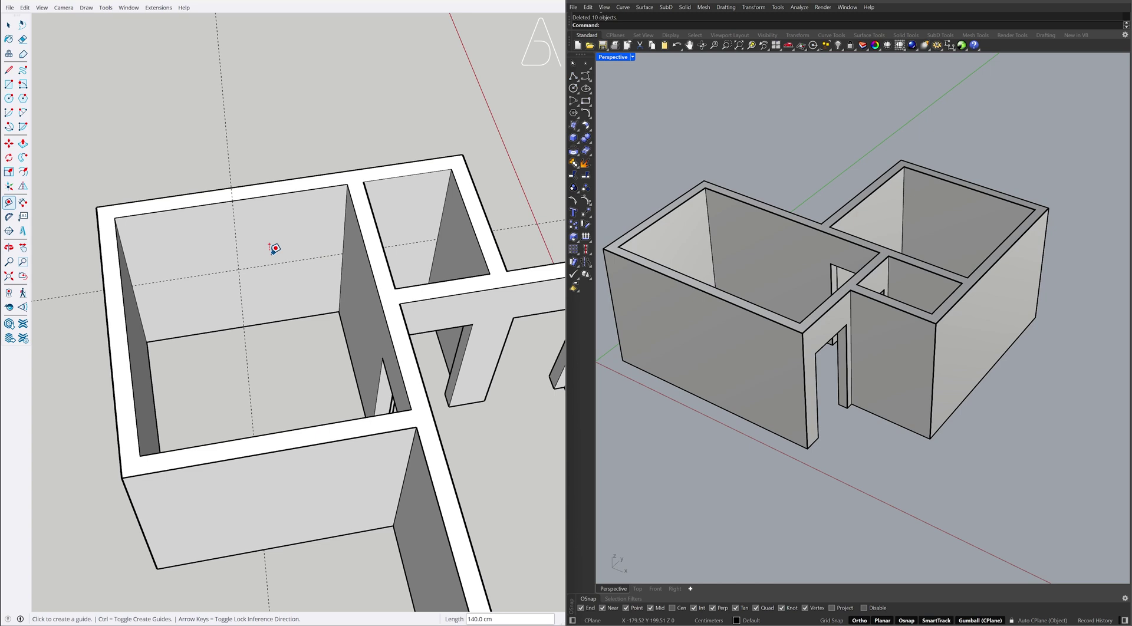
left_click(237, 247)
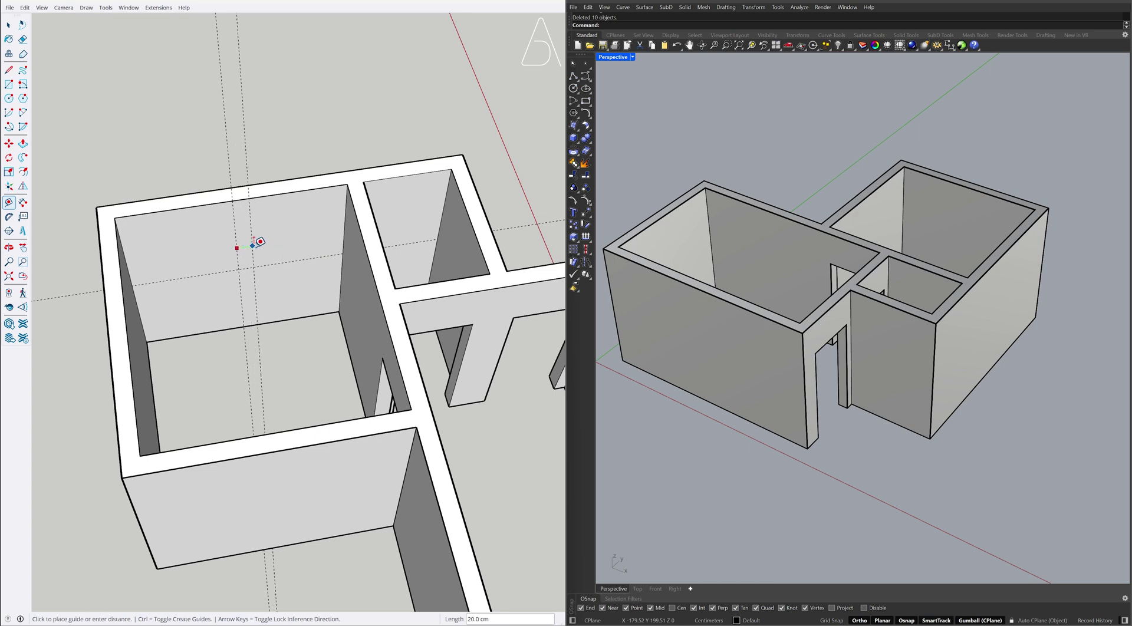
type("45")
key("Return")
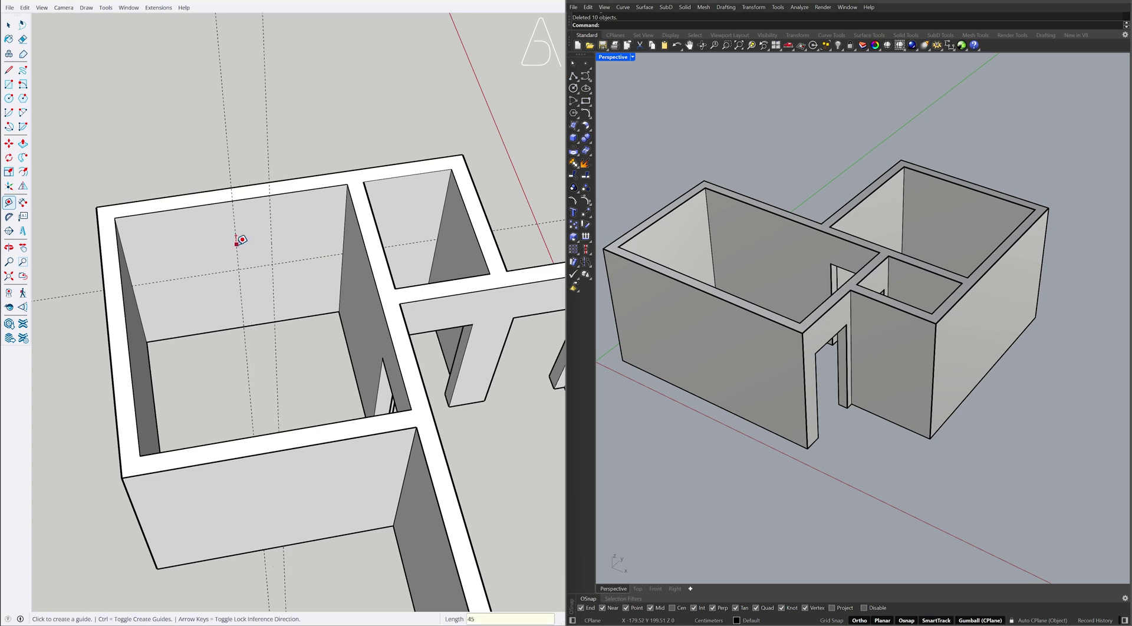
Add further window guides at 45, 70 and 70 cm offsets.
left_click(236, 244)
type("45")
key("Return")
left_click(219, 272)
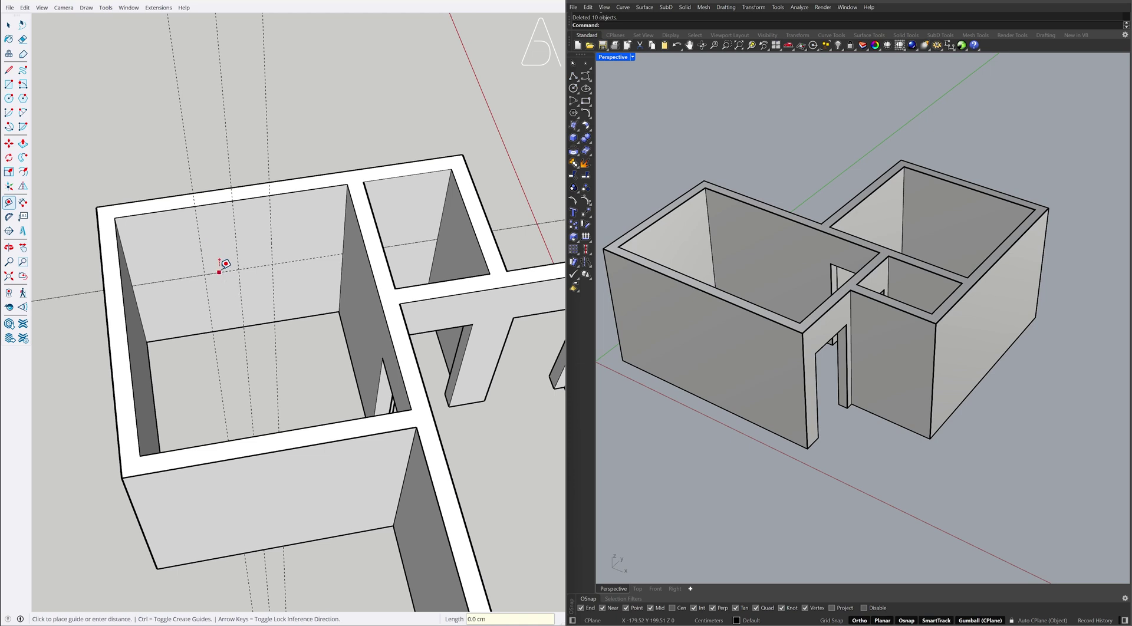
type("70")
key("Return")
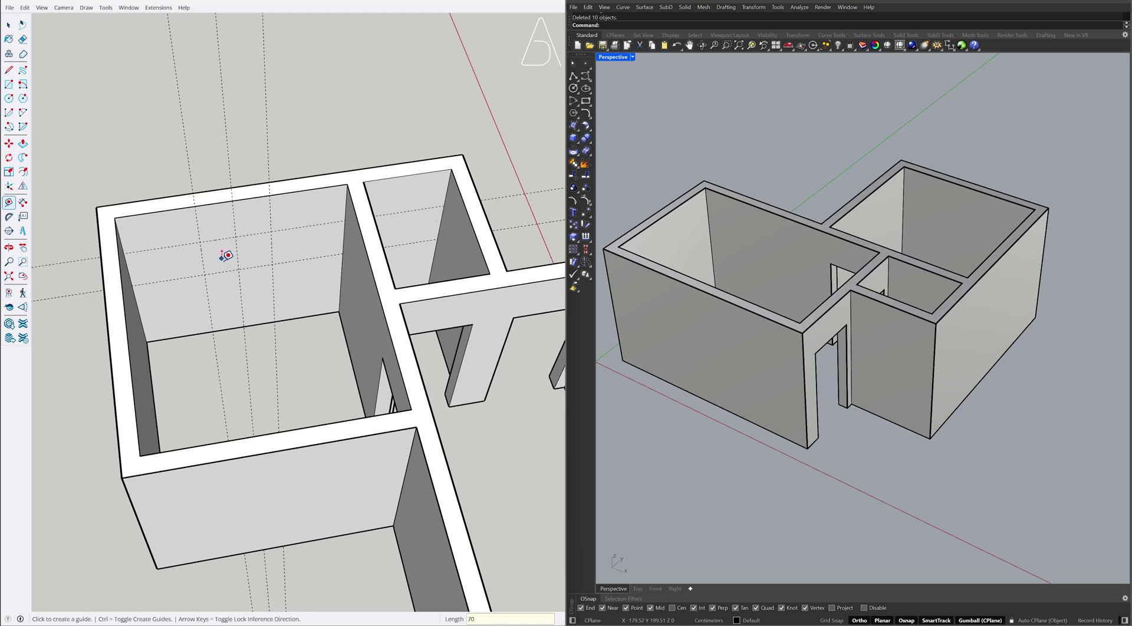
left_click(218, 272)
type("7")
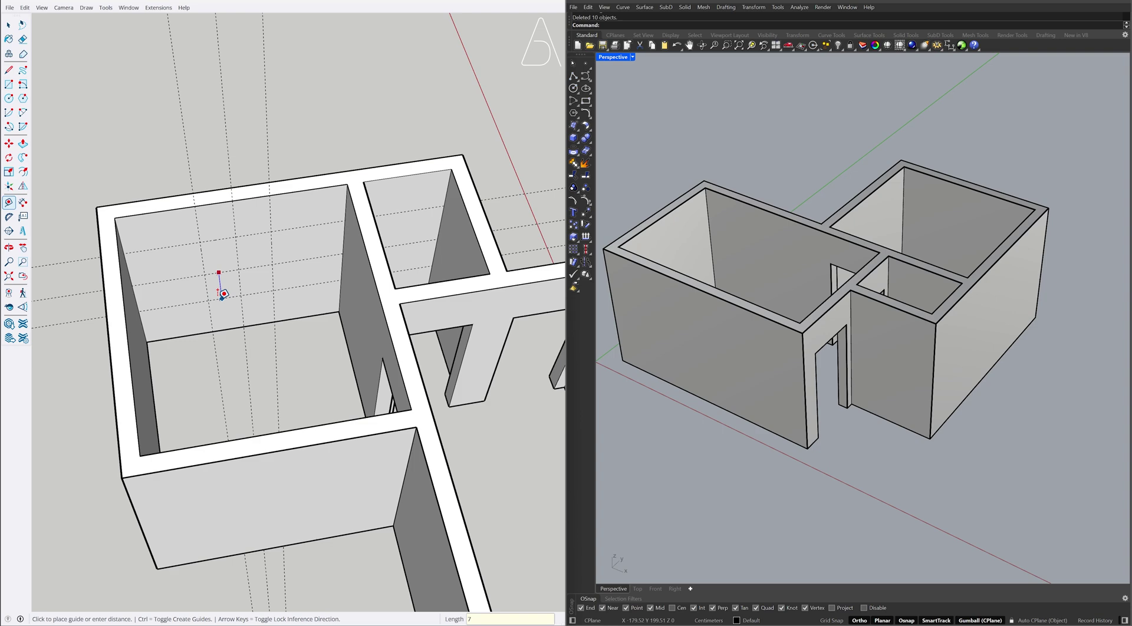
type("0")
key("Return")
key("space")
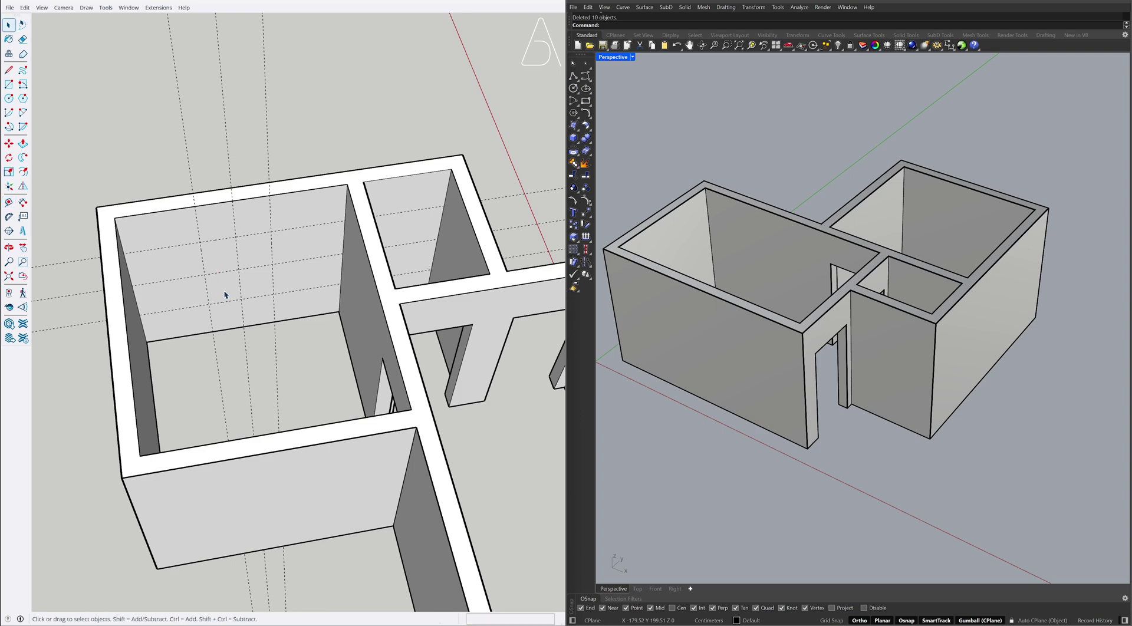
Draw the 90 × 140 cm window rectangle and push it 20 cm through the back wall.
mouse_move(225, 295)
middle_mouse_down()
mouse_move(212, 270)
mouse_move(163, 243)
middle_mouse_up()
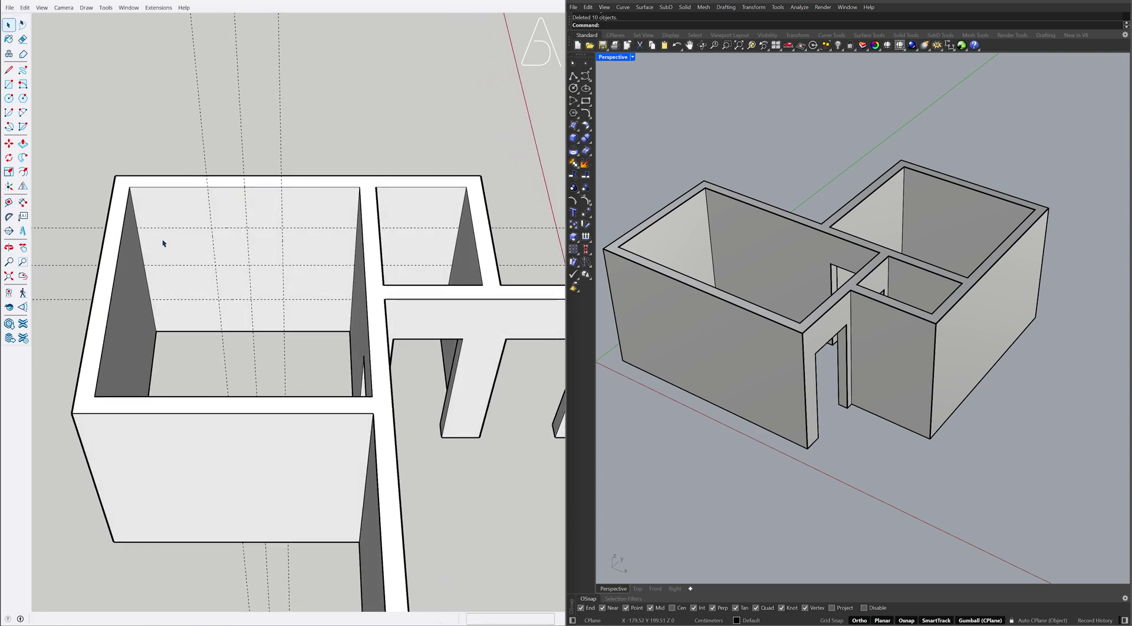
key("r")
left_click(213, 228)
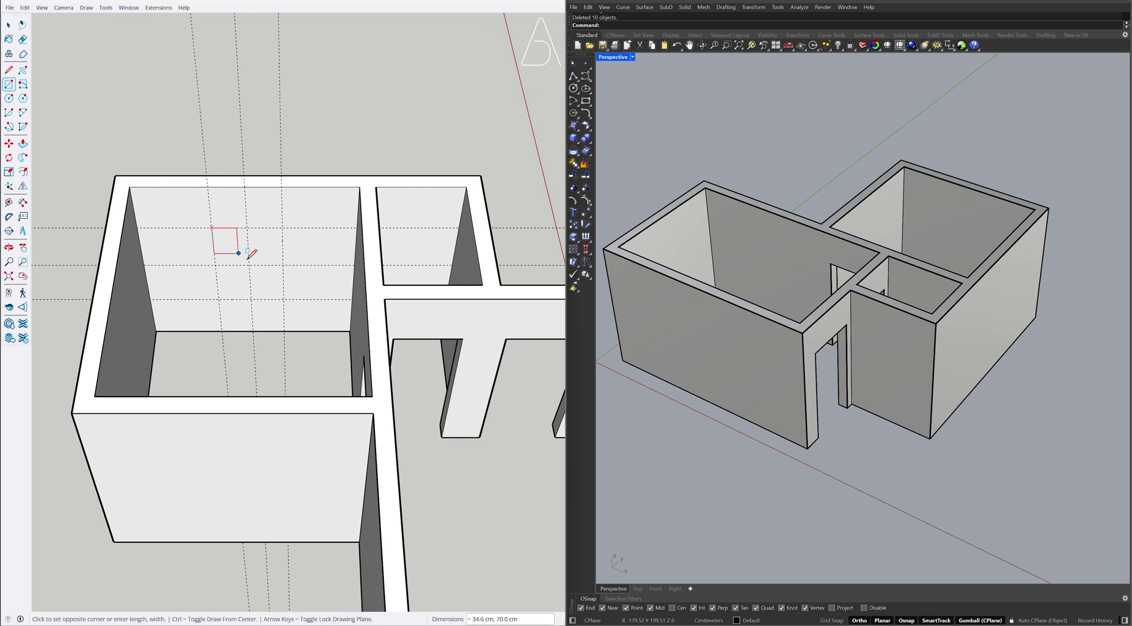
left_click(283, 299)
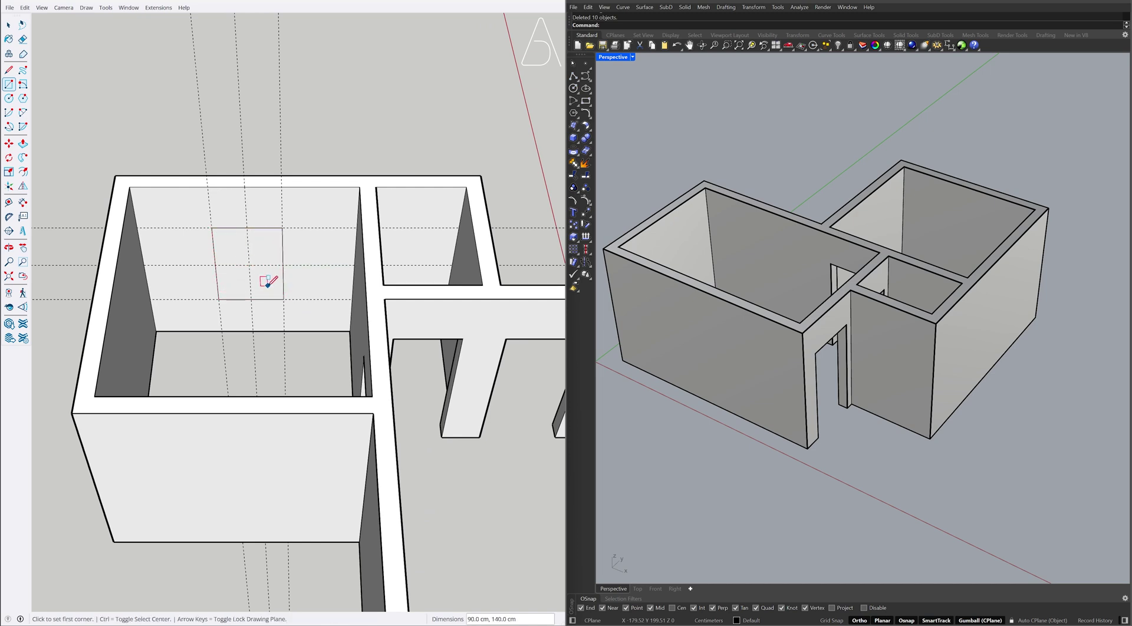
key("p")
left_click(239, 286)
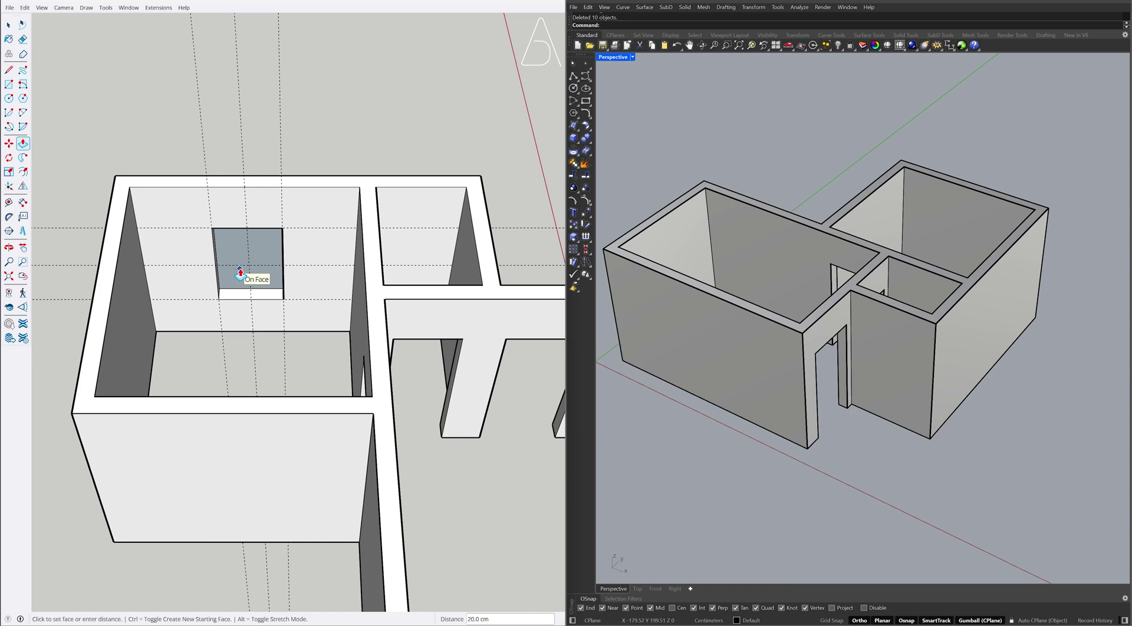
left_click(240, 273)
key("space")
Place guides 55 cm and 20 cm along the small room's wall.
mouse_move(411, 252)
middle_mouse_down()
mouse_move(308, 268)
mouse_move(301, 285)
mouse_move(312, 302)
middle_mouse_up()
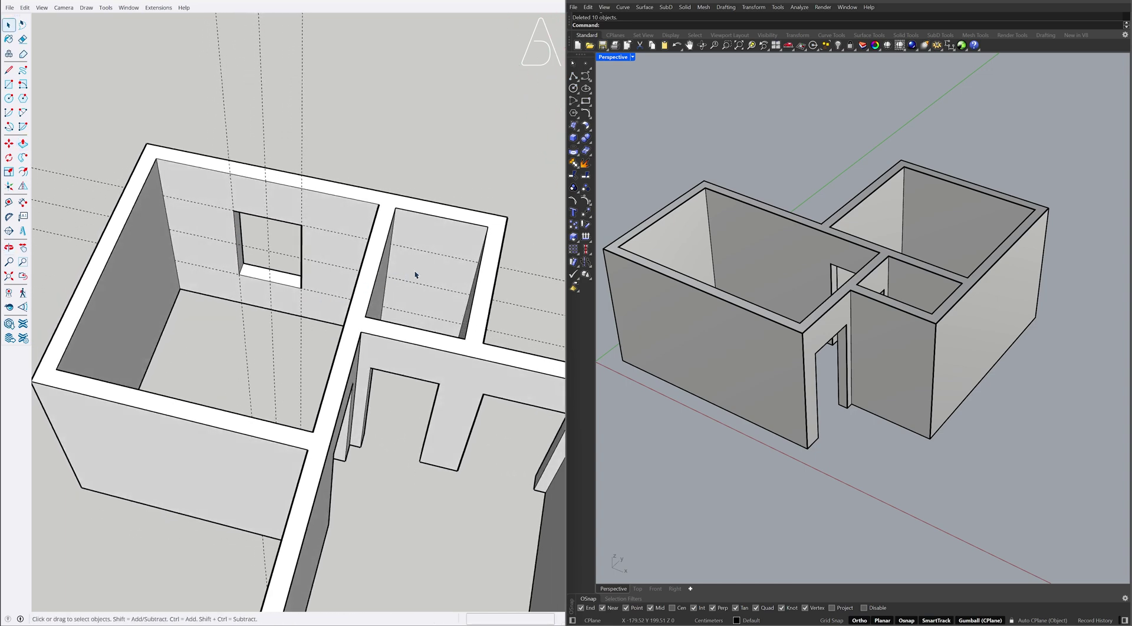
key("t")
left_click(391, 261)
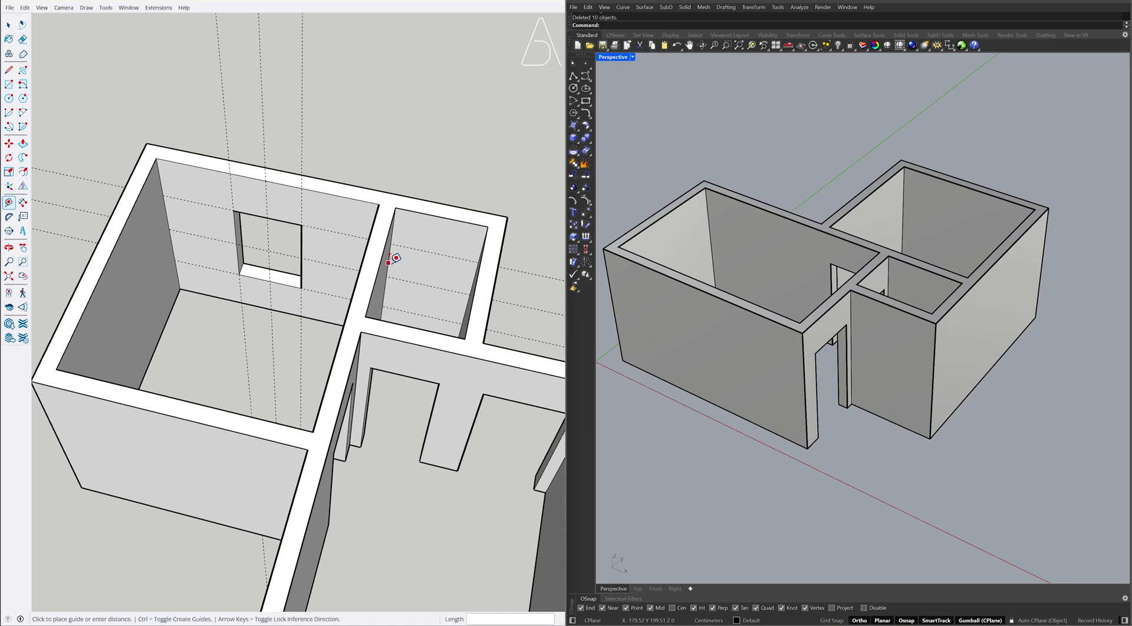
left_click(444, 218)
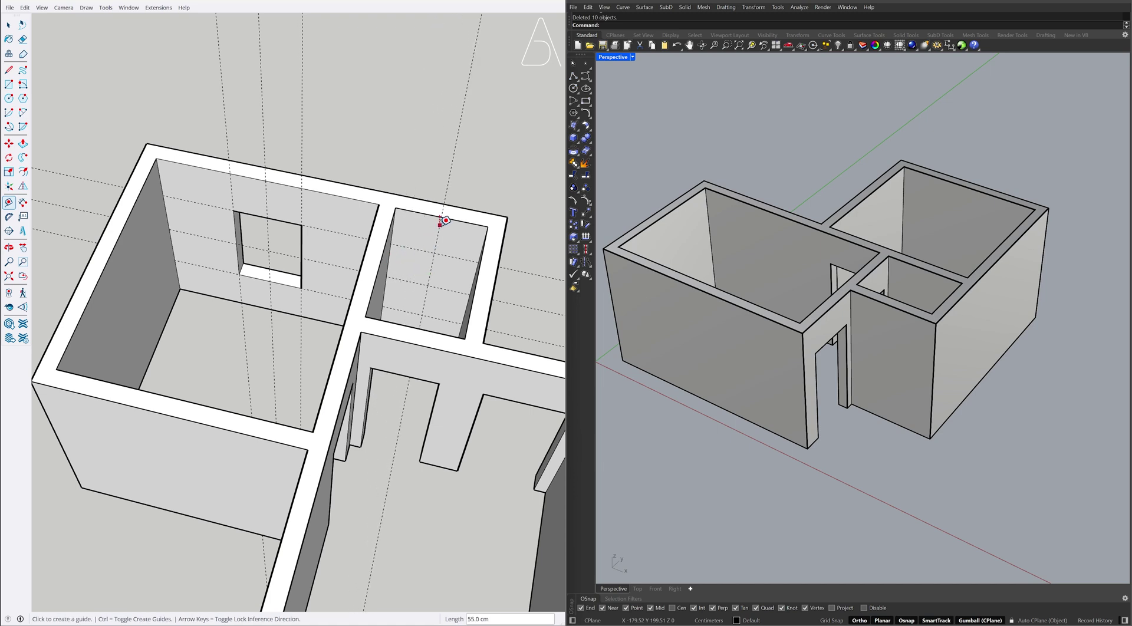
left_click(430, 273)
type("20")
key("Return")
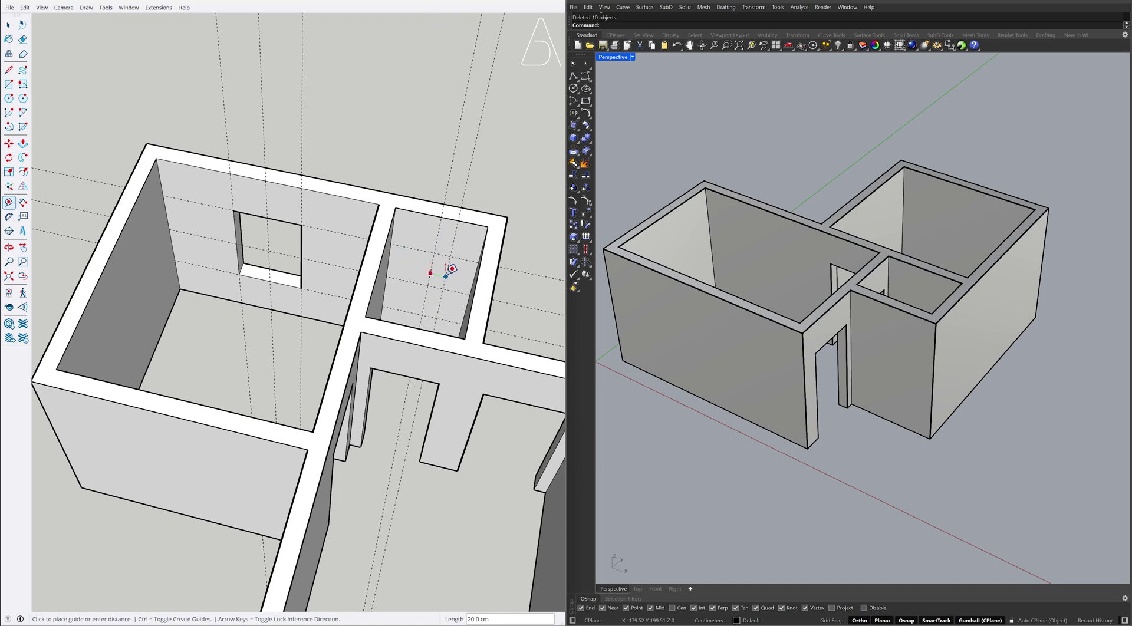
Add a 25 cm guide and draw the window rectangle between the small room's guides.
key("Return")
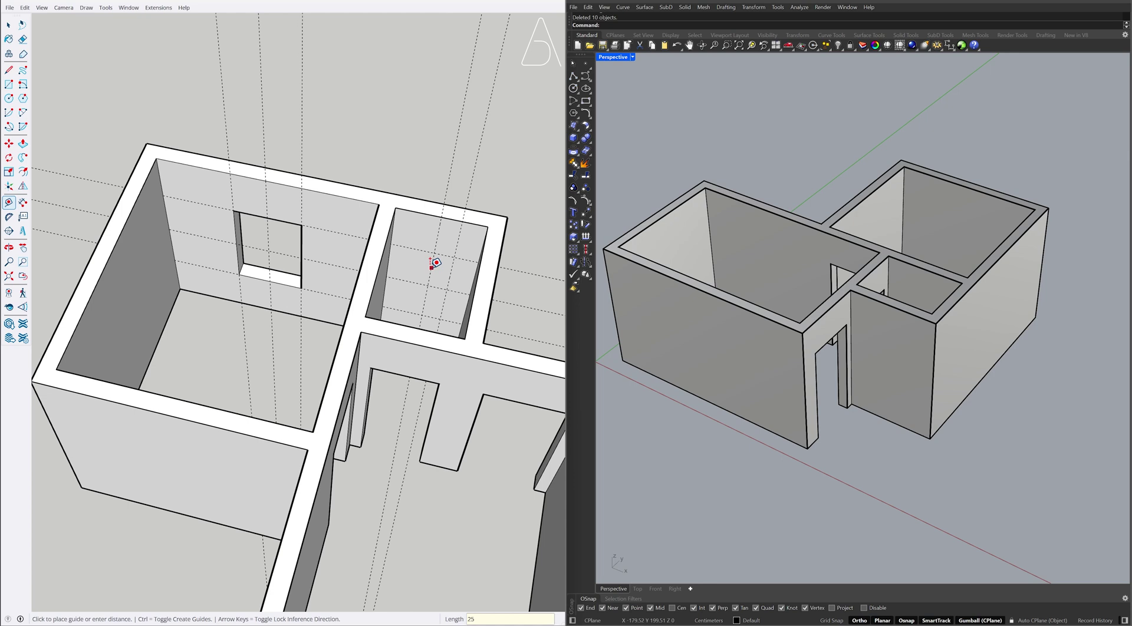
left_click(432, 268)
type("25")
key("space")
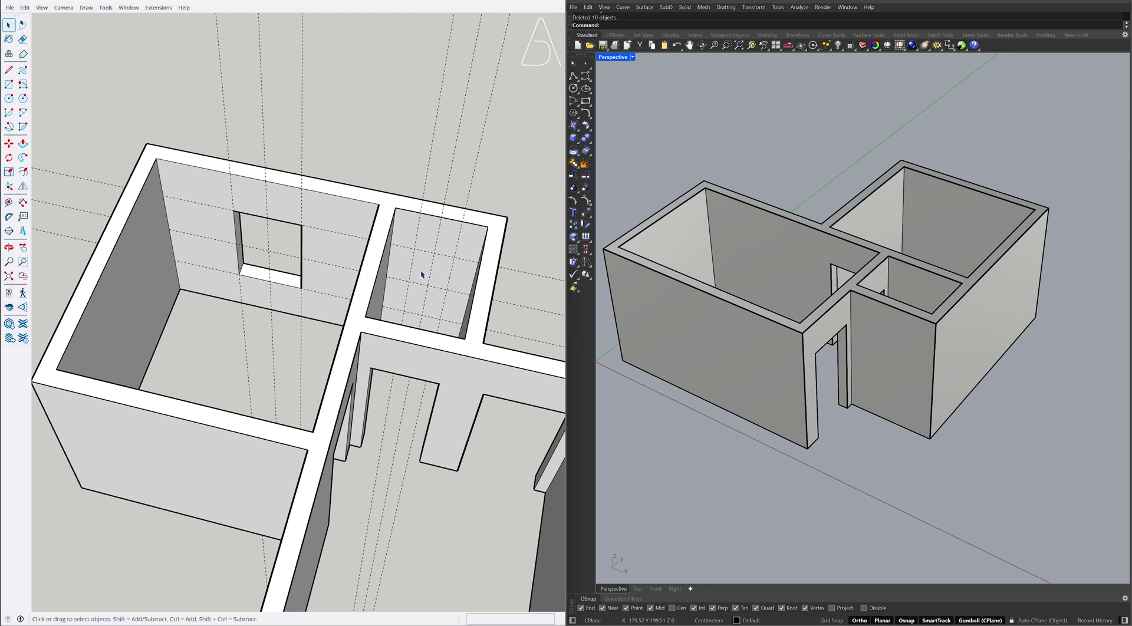
key("r")
left_click(415, 249)
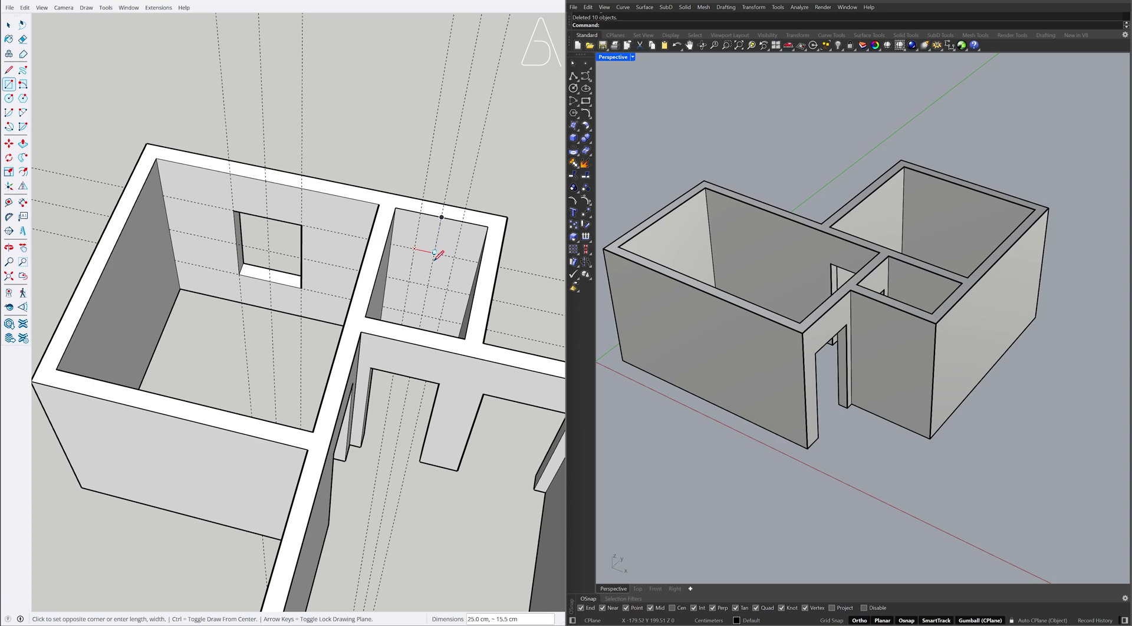
left_click(448, 288)
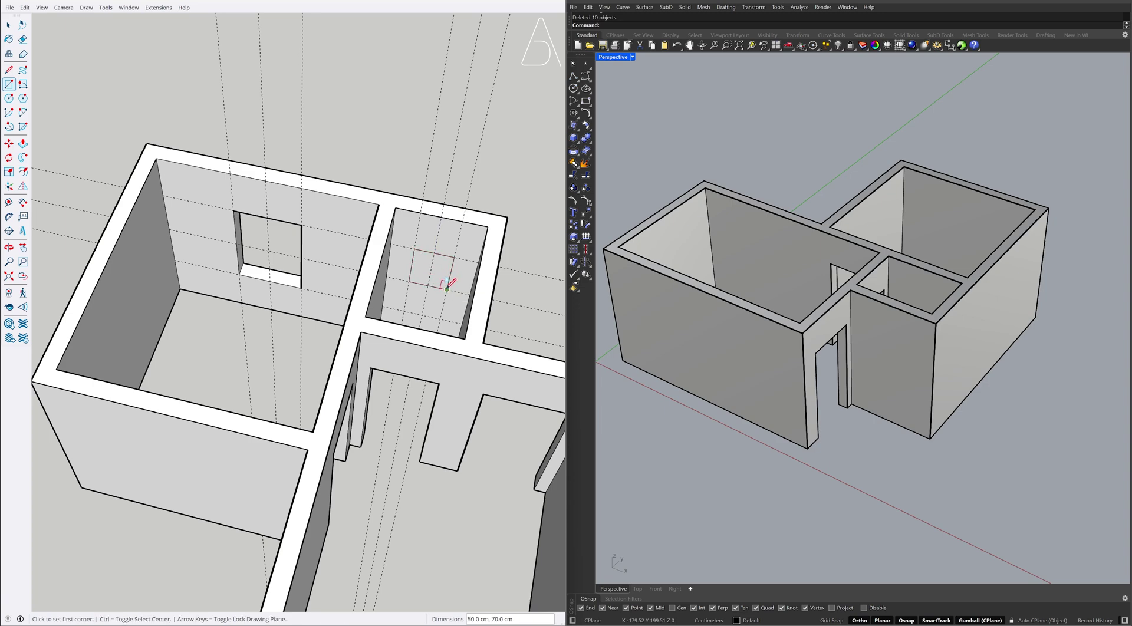
mouse_move(436, 277)
middle_mouse_down()
mouse_move(333, 260)
mouse_move(281, 303)
mouse_move(327, 297)
middle_mouse_up()
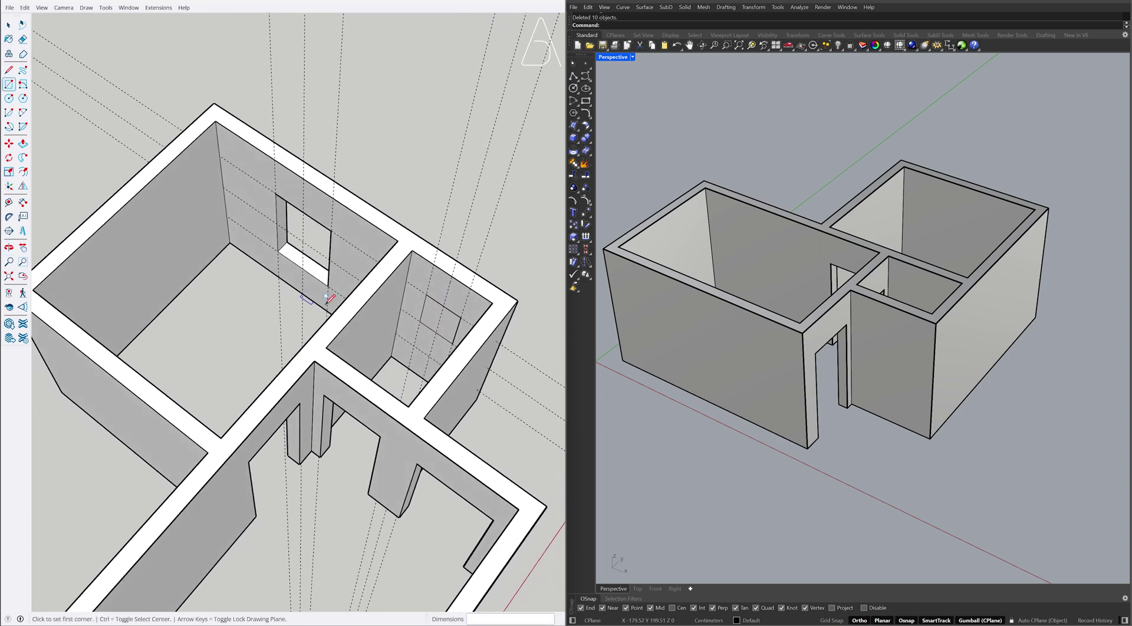
Push the window face 20 cm through the wall and view the openings from outside.
key("p")
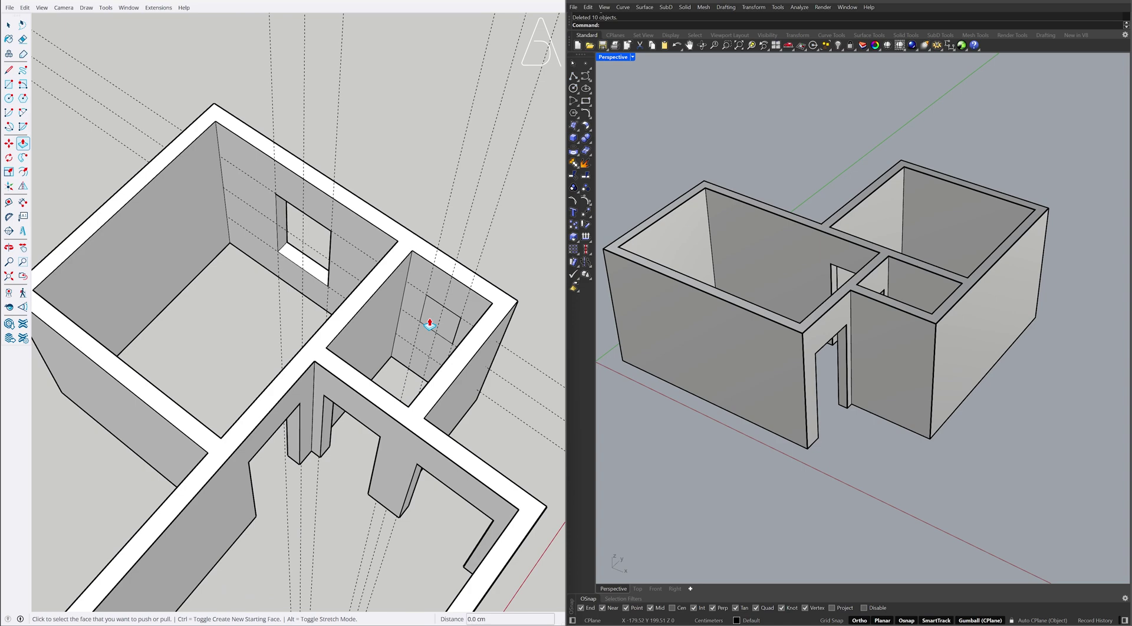
left_click(434, 310)
scroll(437, 307, "up", 5)
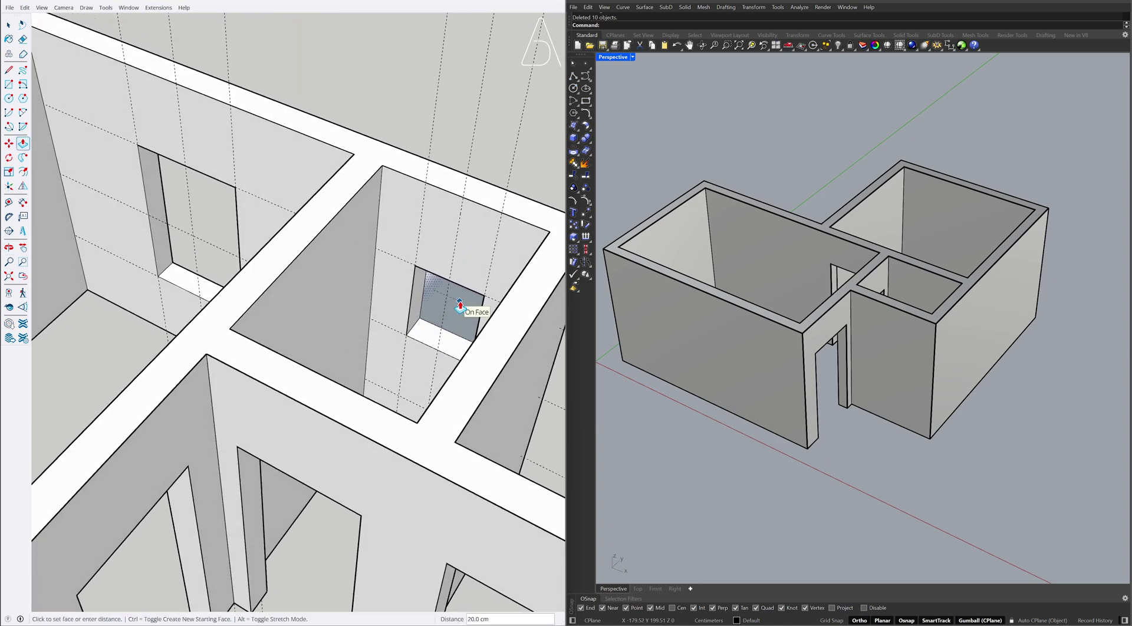
left_click(460, 306)
mouse_move(454, 309)
middle_mouse_down()
mouse_move(460, 303)
mouse_move(422, 316)
mouse_move(91, 268)
mouse_move(506, 377)
mouse_move(228, 270)
mouse_move(102, 236)
mouse_move(157, 273)
mouse_move(152, 281)
middle_mouse_up()
key("space")
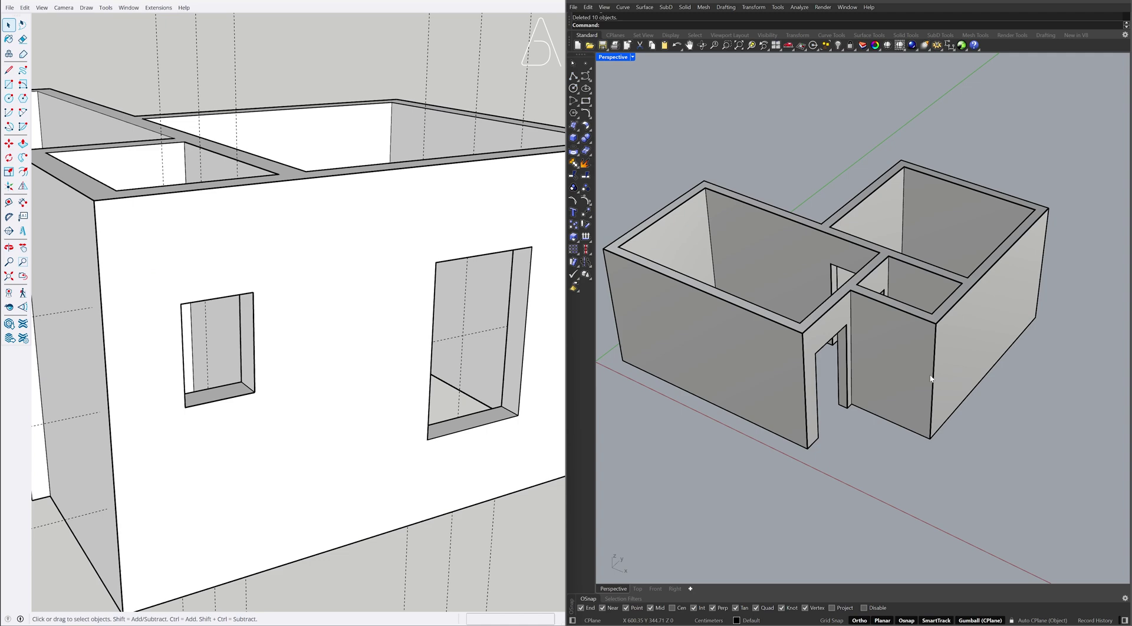
Draw a vertical 90 by 140 rectangle against the inner wall in Rhino.
mouse_move(932, 378)
right_mouse_down()
mouse_move(872, 348)
mouse_move(713, 387)
mouse_move(784, 253)
mouse_move(790, 320)
mouse_move(768, 315)
mouse_move(797, 283)
right_mouse_up()
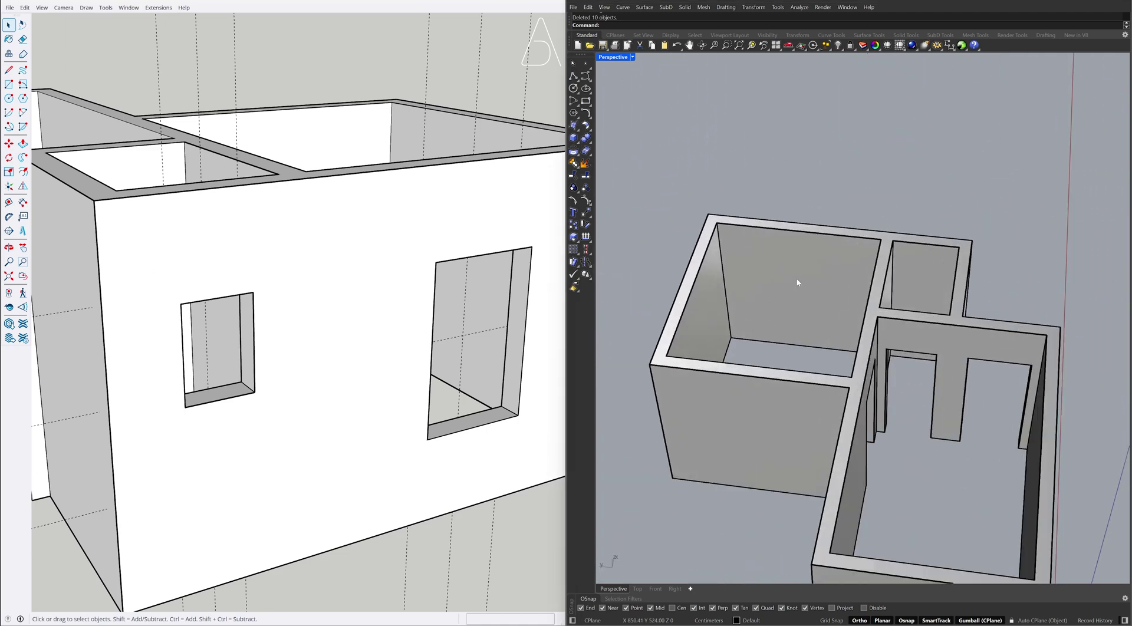
scroll(798, 281, "up", 5)
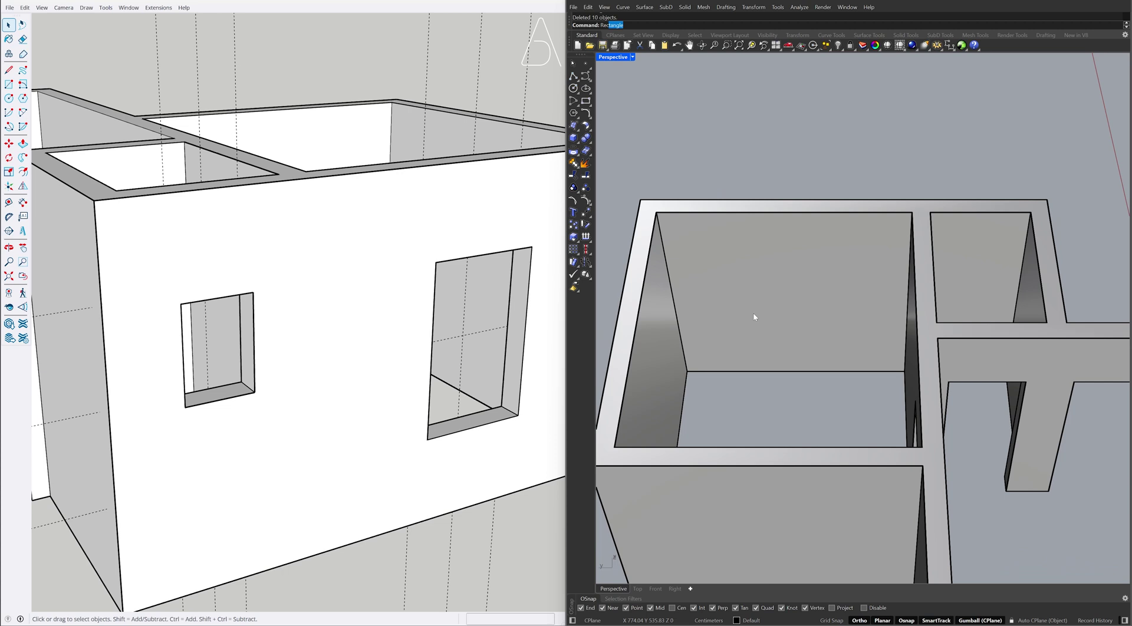
key("Return")
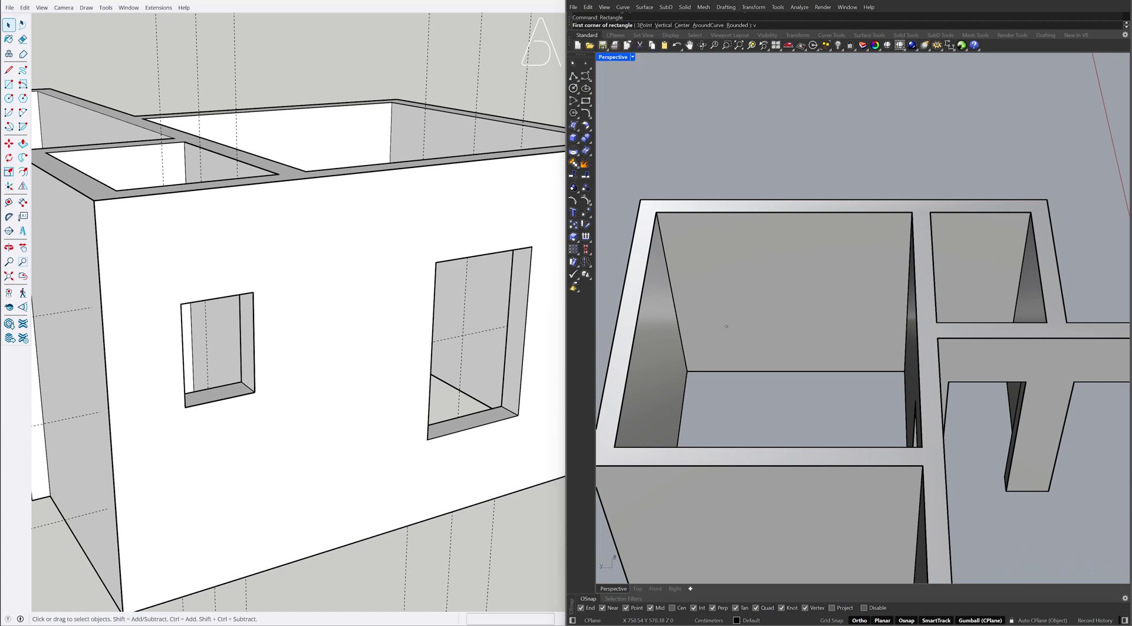
type("v")
key("Return")
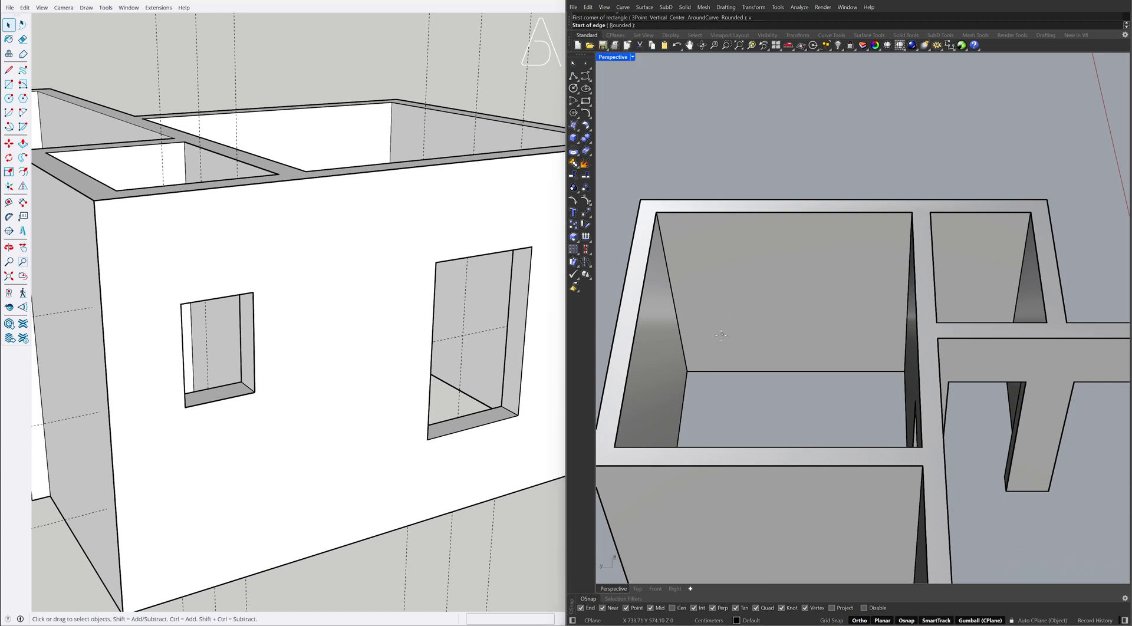
left_click(689, 367)
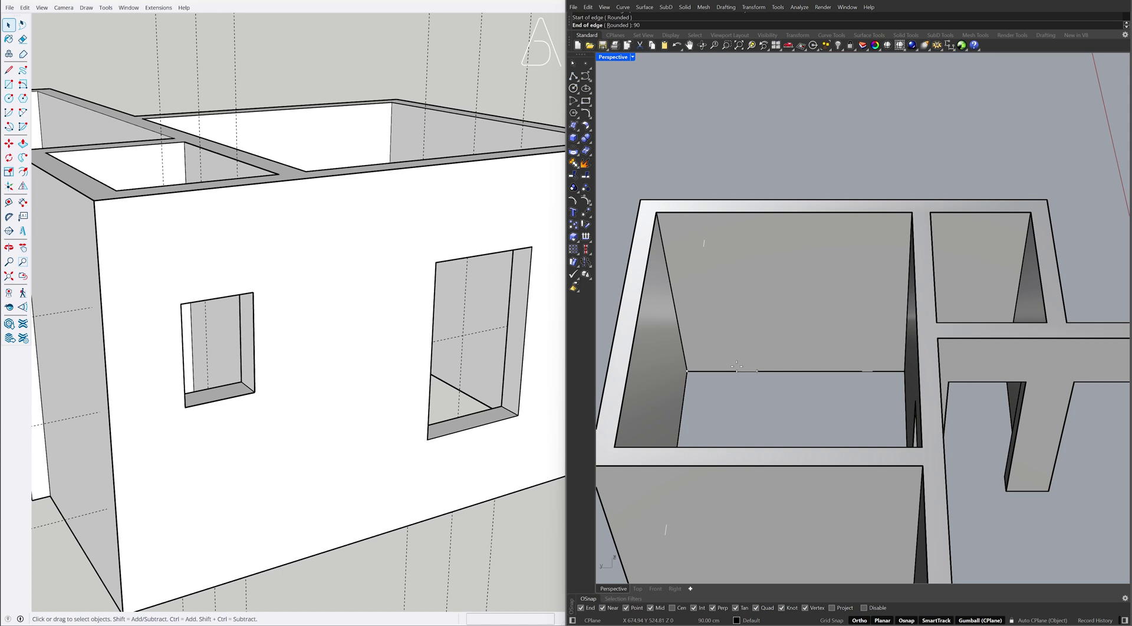
left_click(757, 371)
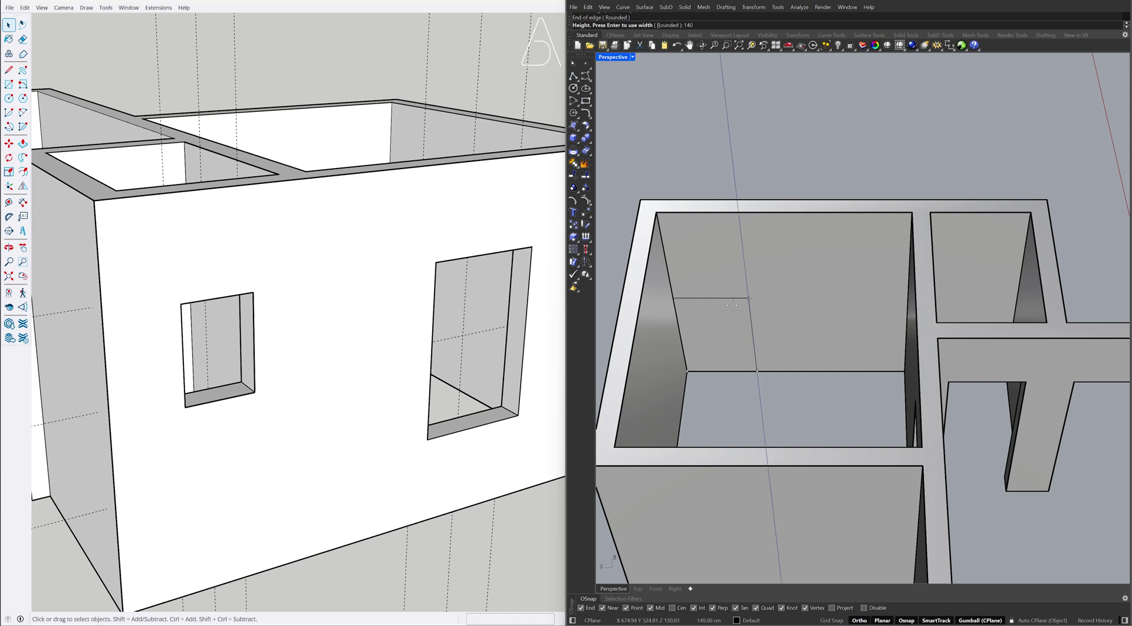
left_click(731, 304)
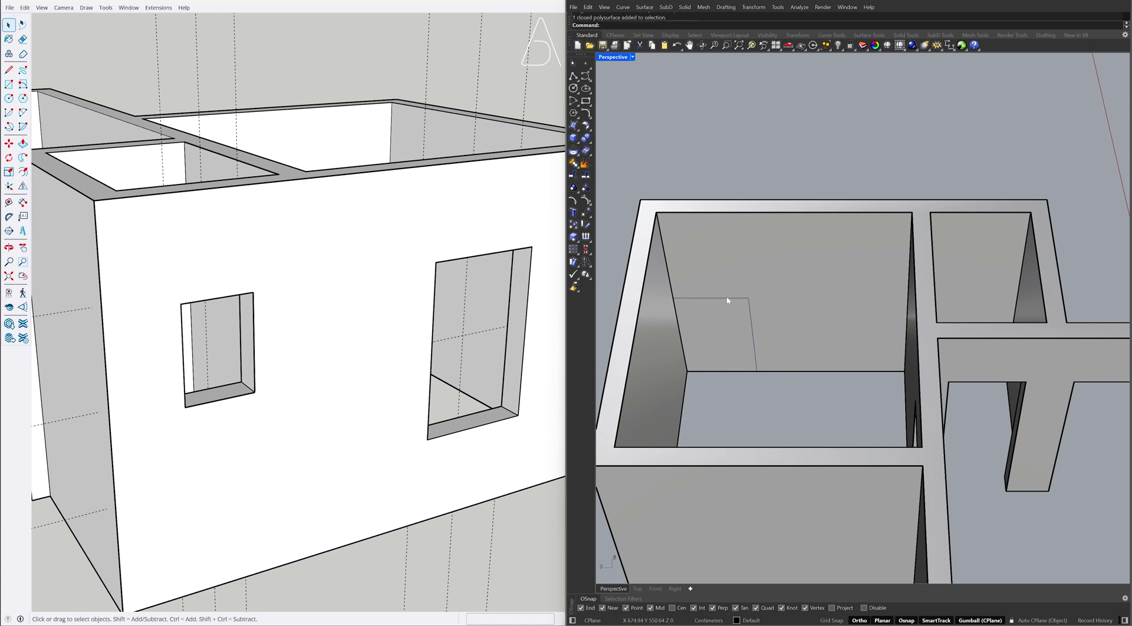
Move the rectangle onto the wall's top edge, then shift it 70 down.
left_click(727, 301)
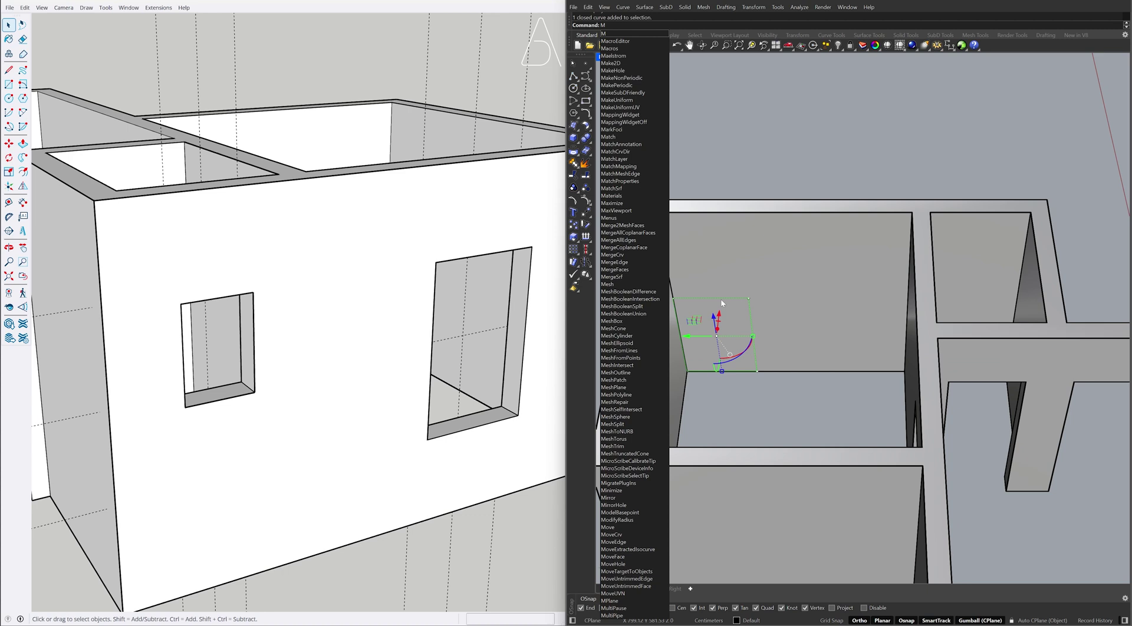
type("ove")
key("Return")
left_click(711, 297)
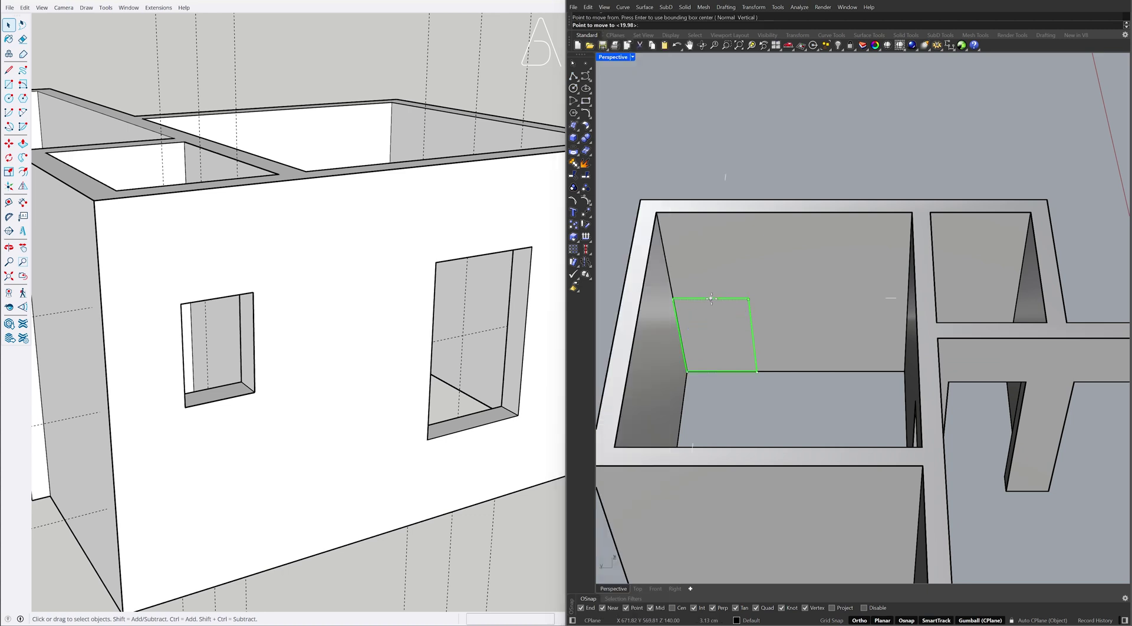
left_click(788, 217)
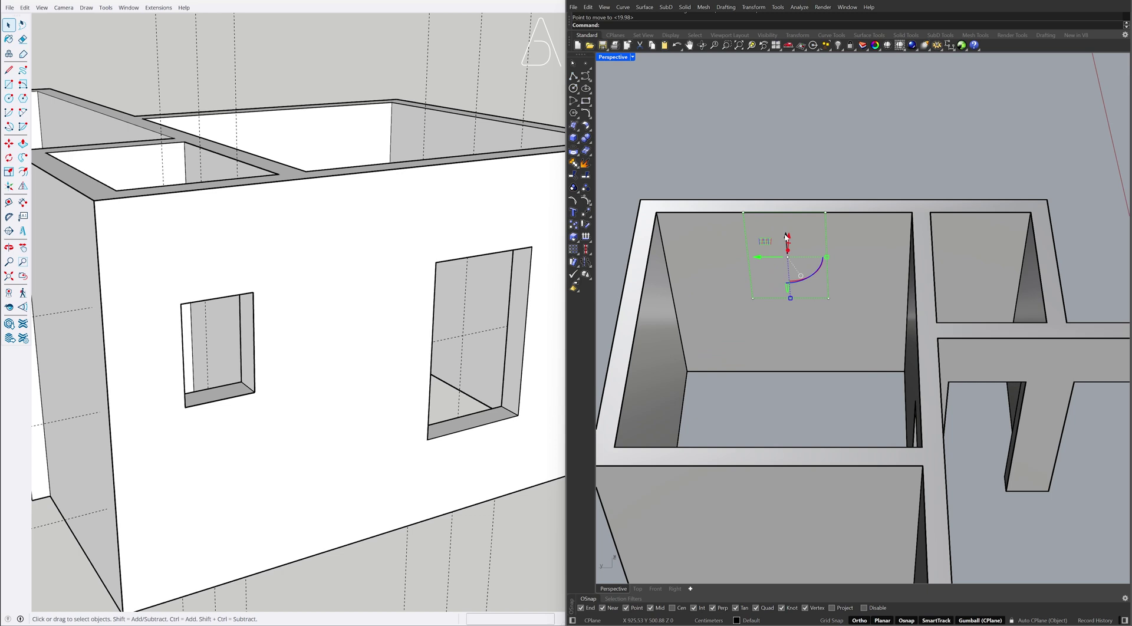
left_click(786, 237)
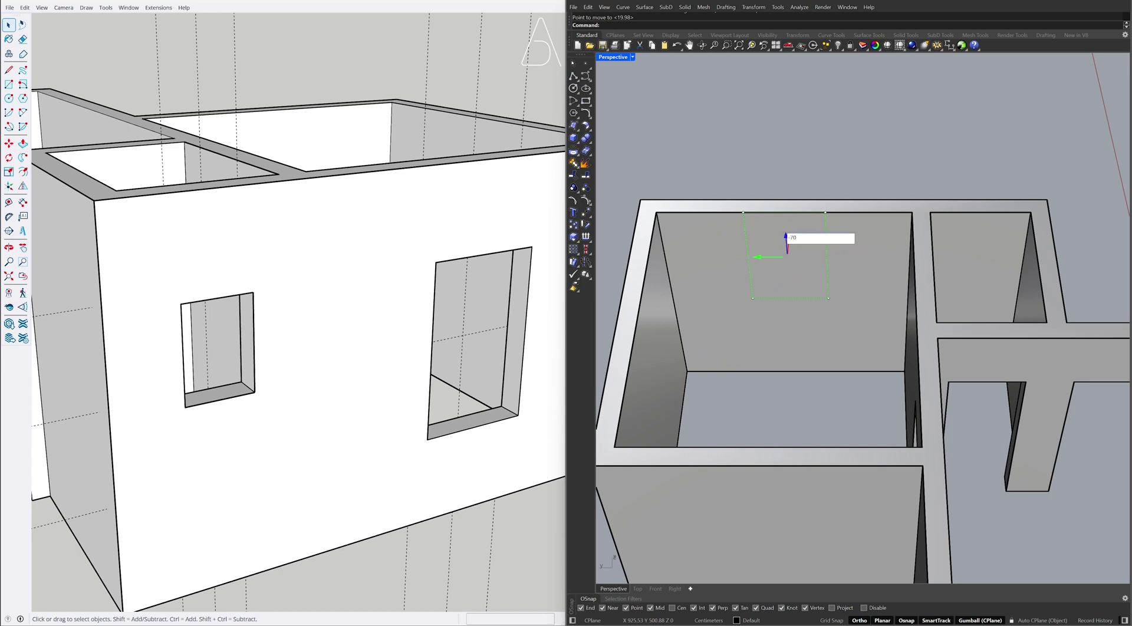
type("70")
key("Return")
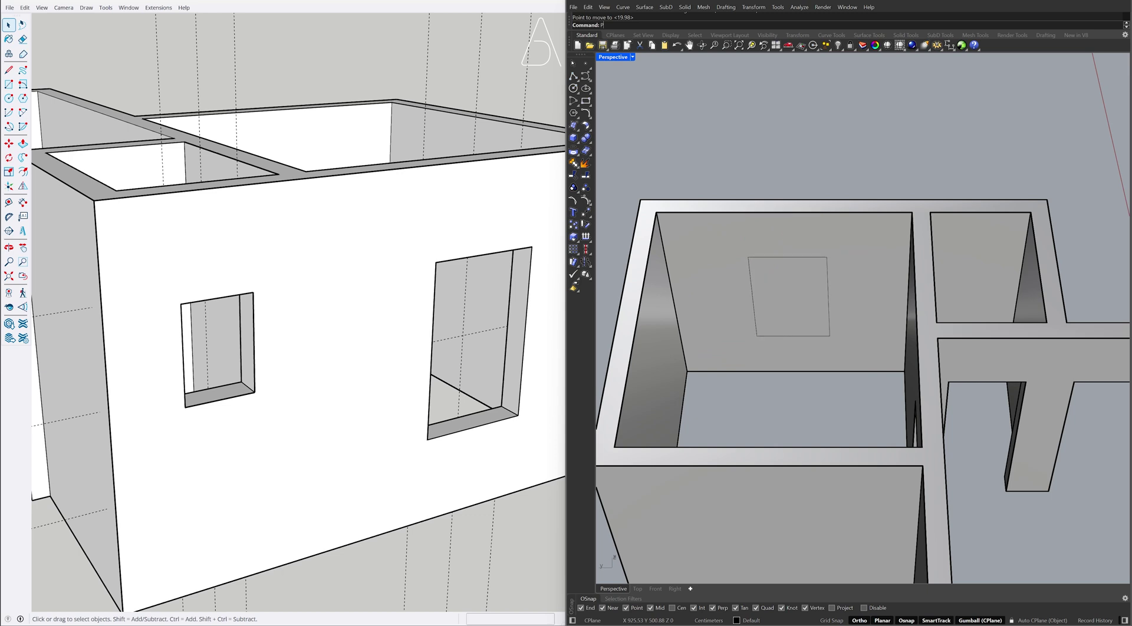
PushPull the rectangle through the wall to cut the window opening.
type("Pull")
key("Return")
left_click(784, 304)
left_click(793, 274)
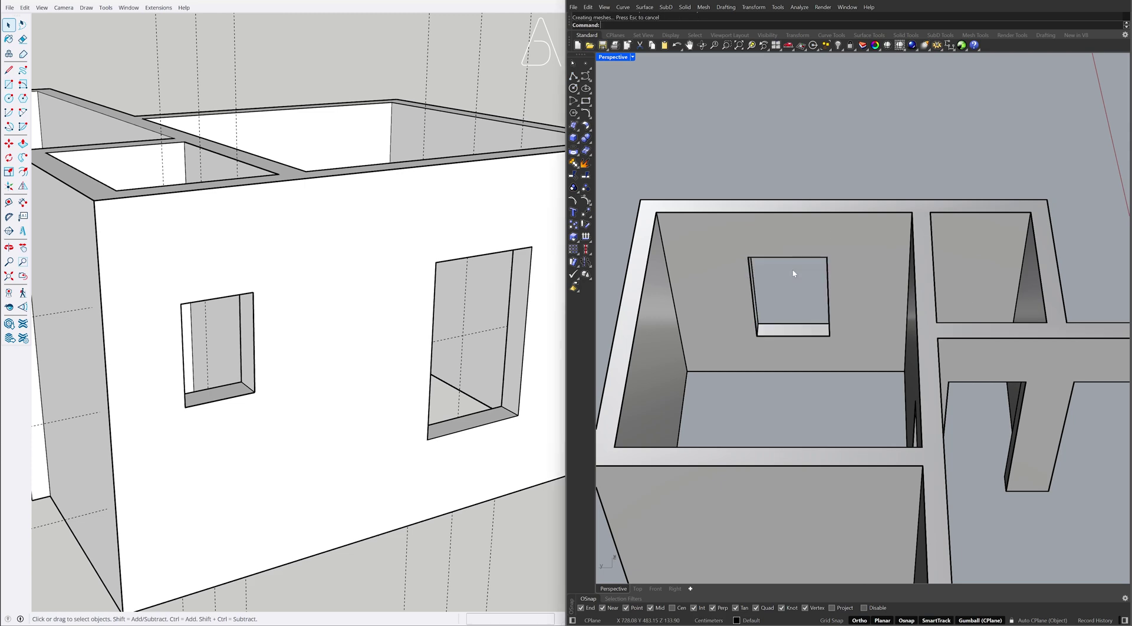
mouse_move(947, 303)
right_mouse_down()
mouse_move(825, 274)
mouse_move(798, 213)
mouse_move(811, 229)
right_mouse_up()
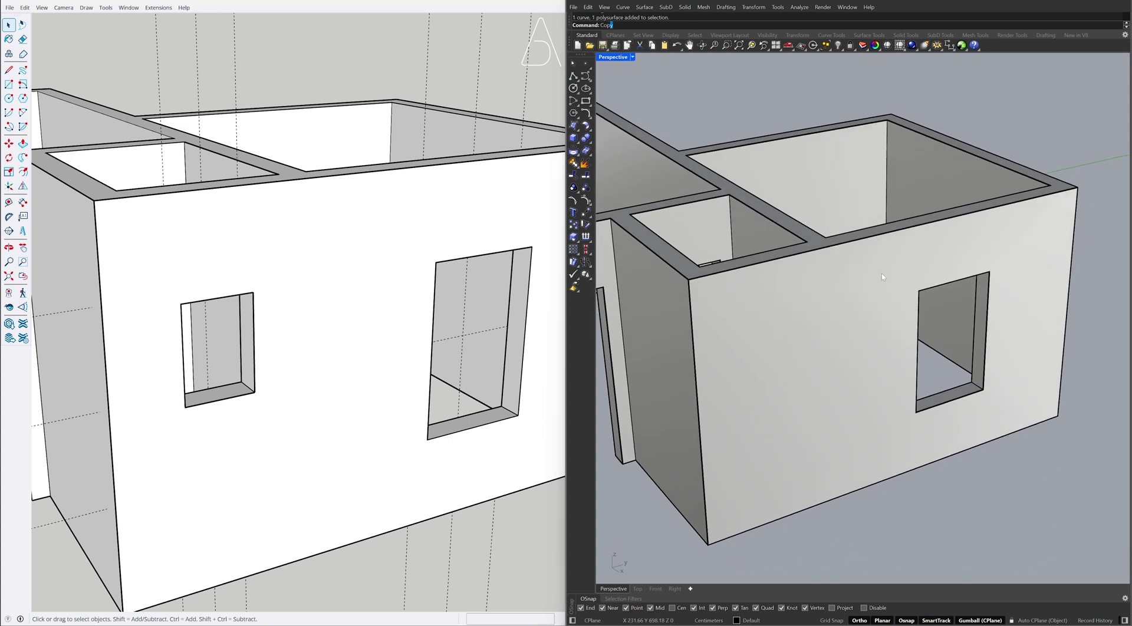
Copy the window opening to the front wall's left side with CopyHole.
type("yHole")
key("Return")
left_click(943, 286)
key("Return")
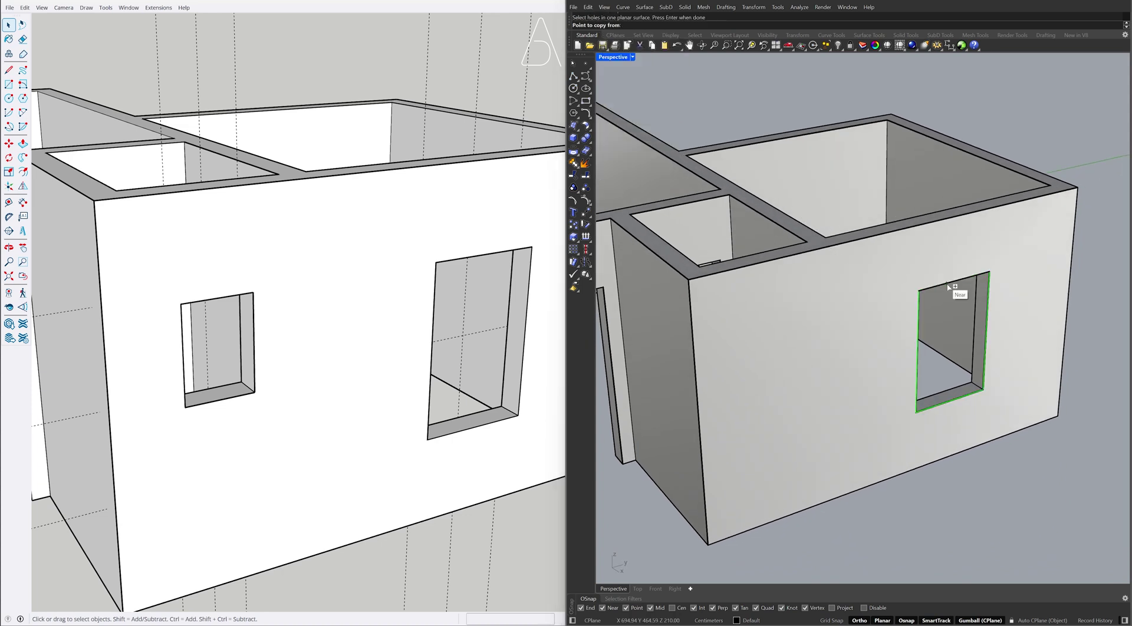
left_click(936, 215)
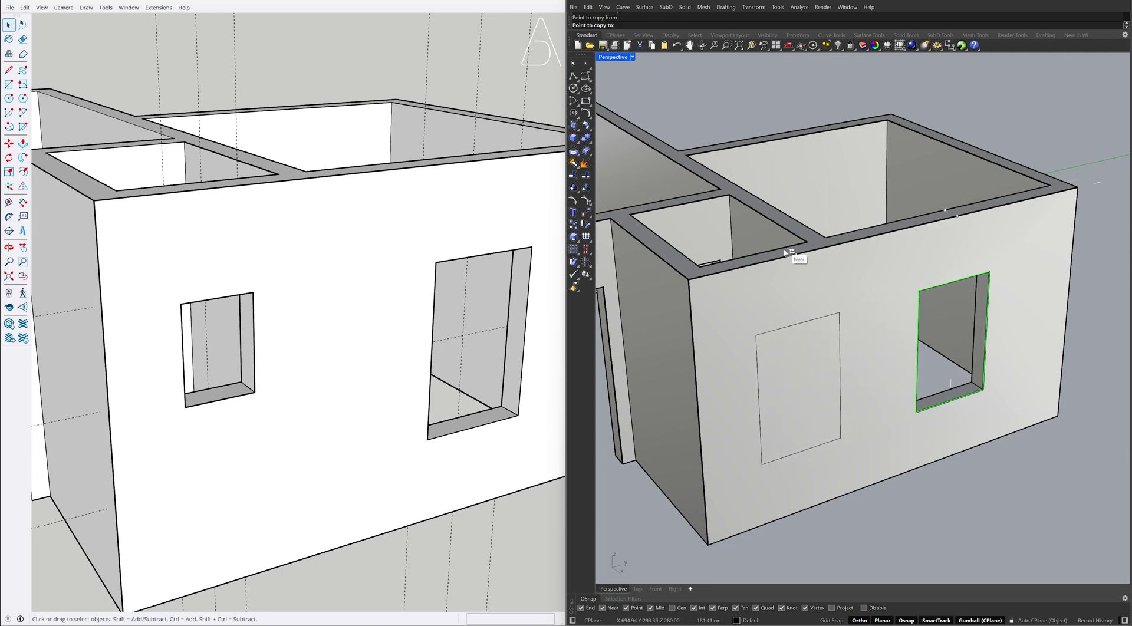
left_click(759, 262)
key("Return")
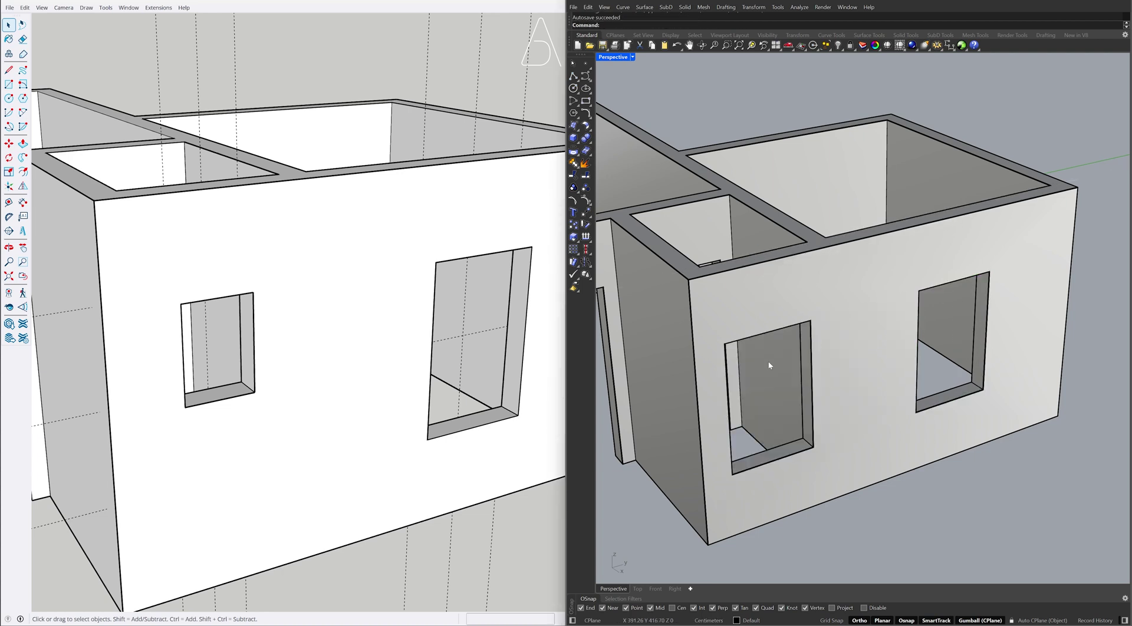
Raise the copied window's sill and push its side face in to make it smaller.
type("PushPull")
key("Return")
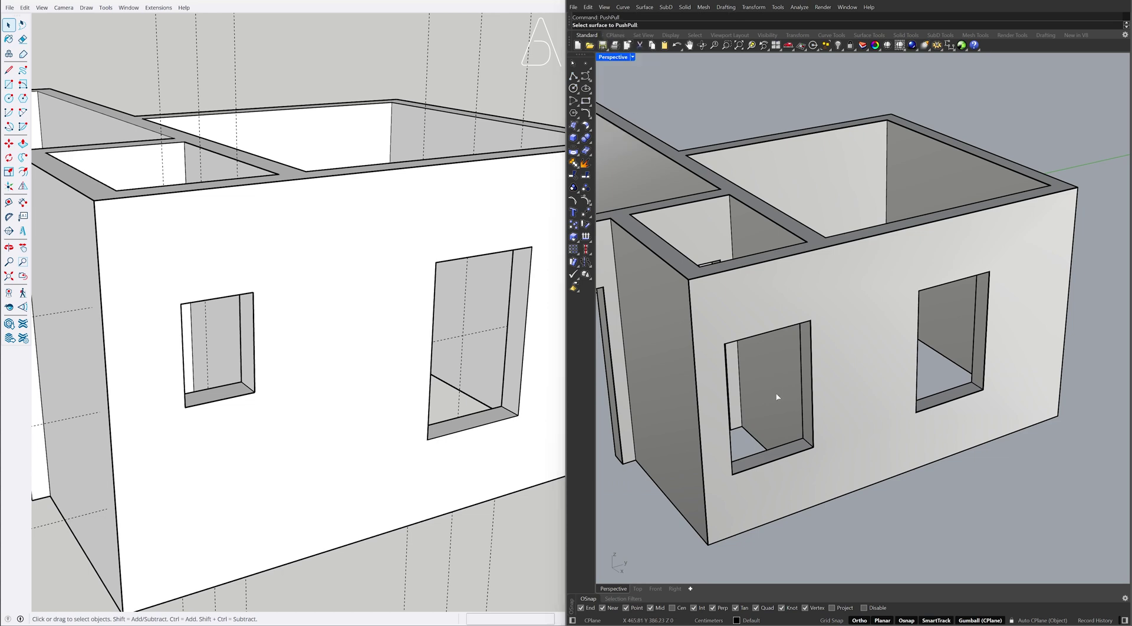
left_click(788, 451)
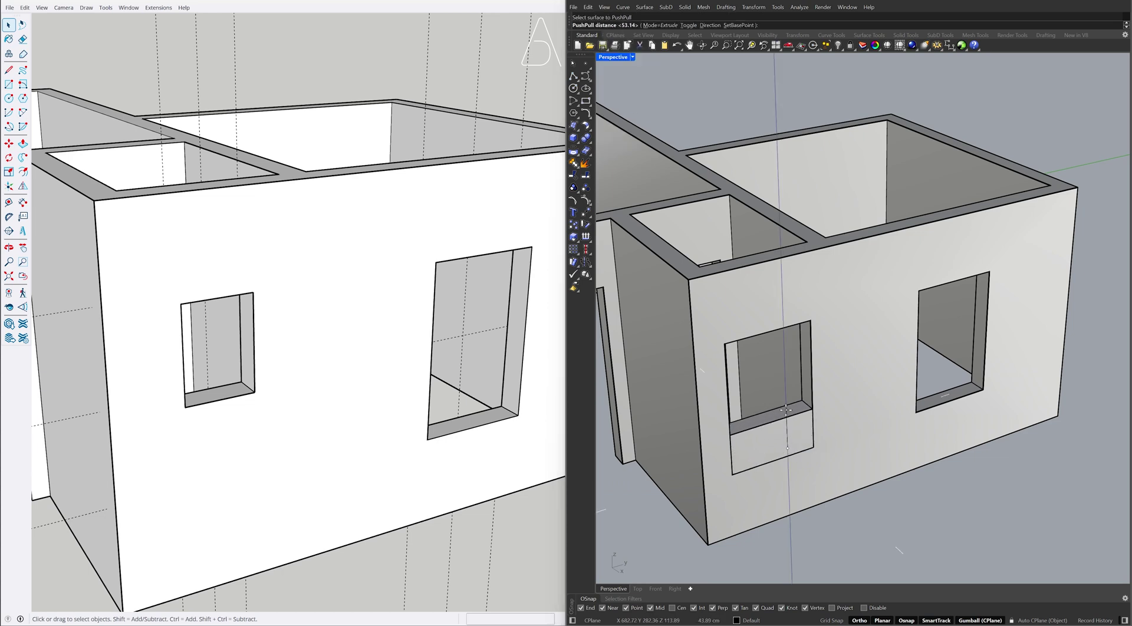
left_click(787, 411)
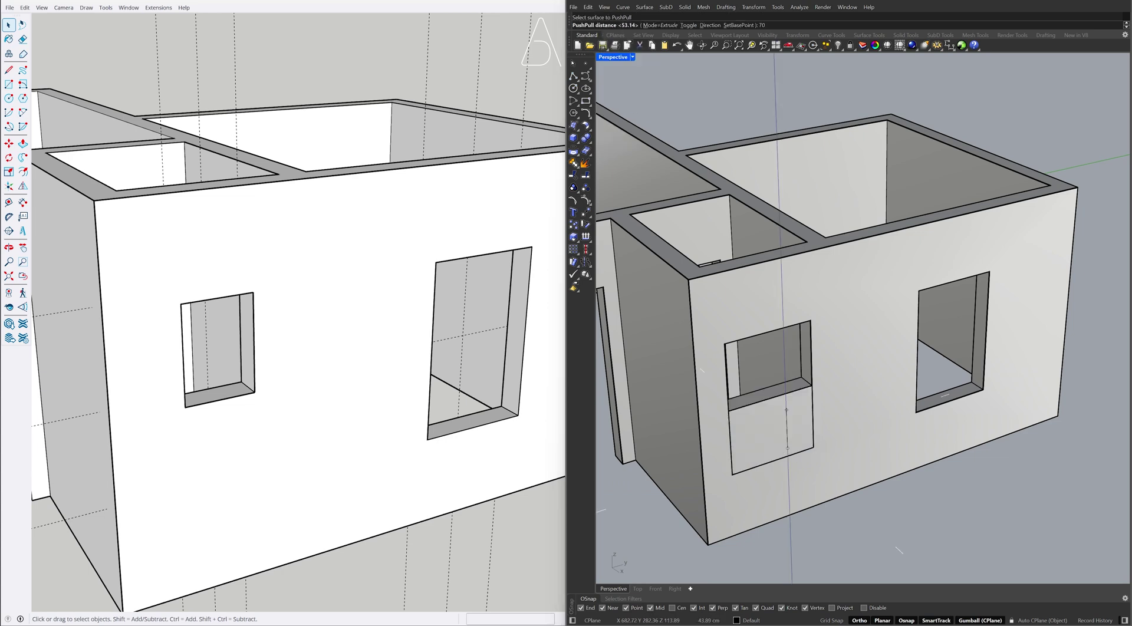
key("Return")
left_click(805, 356)
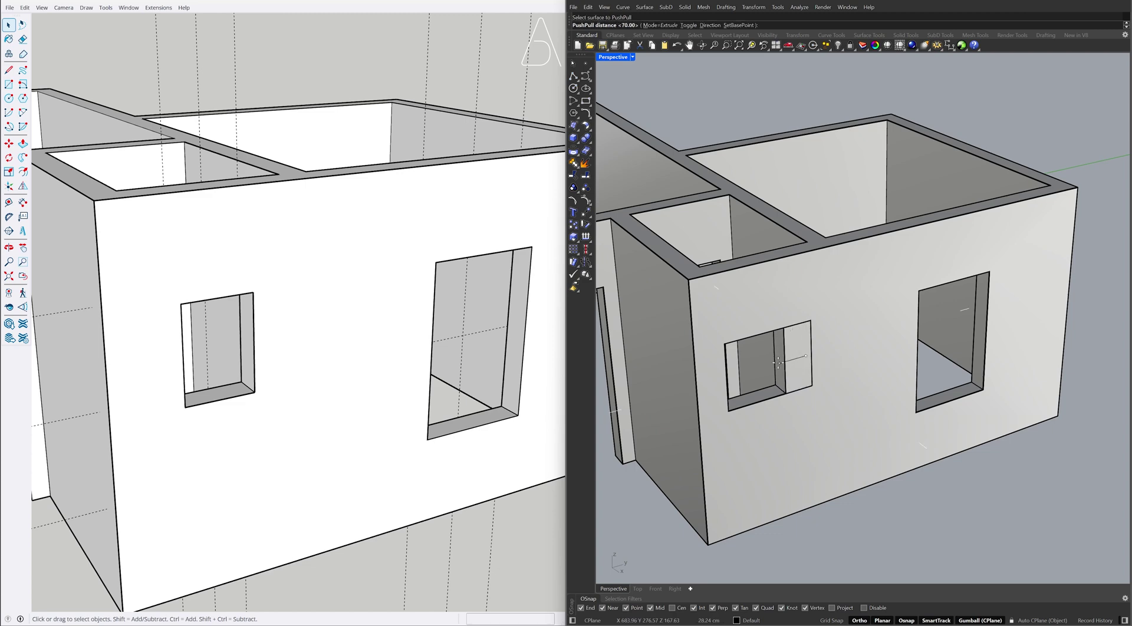
left_click(778, 362)
right_click_drag(778, 362, 725, 347)
key("Return")
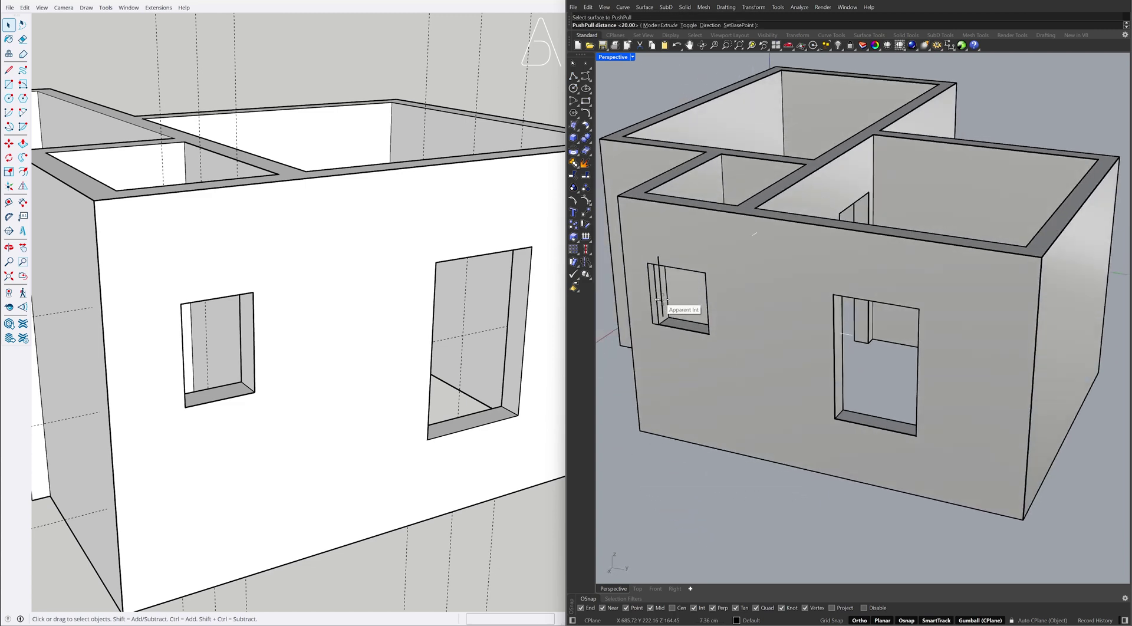
left_click(662, 298)
right_click_drag(662, 298, 862, 290)
scroll(775, 313, "down", 3)
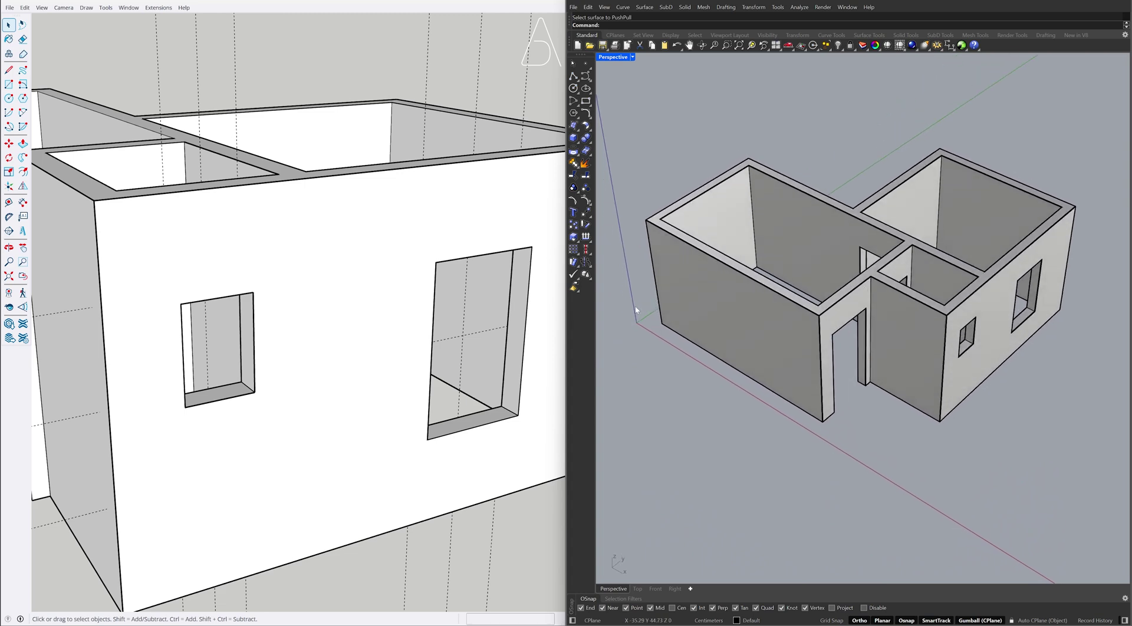
scroll(340, 325, "down", 6)
Delete all guide lines in SketchUp via Edit > Delete Guides.
mouse_move(341, 323)
middle_mouse_down()
mouse_move(248, 309)
mouse_move(328, 342)
mouse_move(405, 402)
middle_mouse_up()
left_click(25, 8)
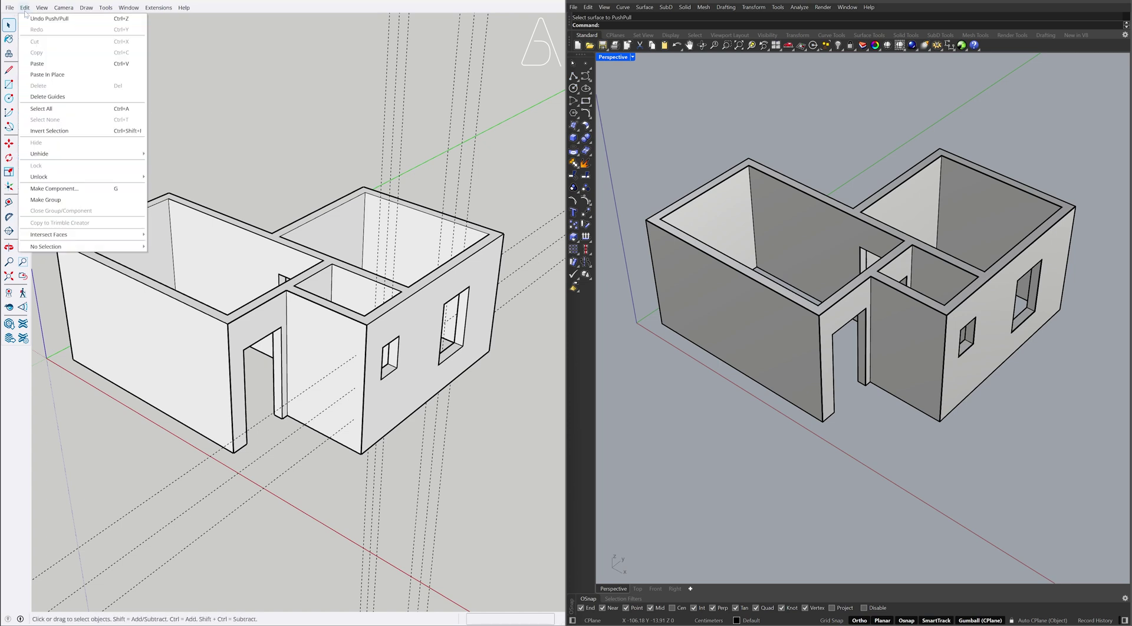
left_click(83, 97)
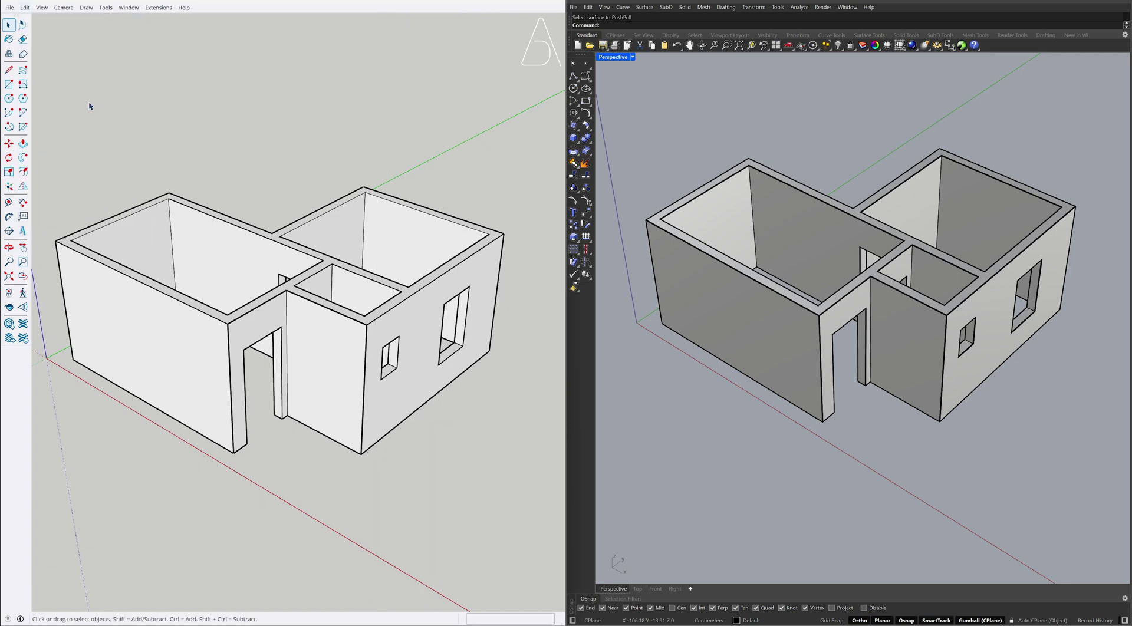
Select all the connected house geometry and make it a single group.
mouse_move(213, 177)
middle_mouse_down("shift")
mouse_move(255, 166)
mouse_move(230, 167)
middle_mouse_up("shift")
triple_click(238, 231)
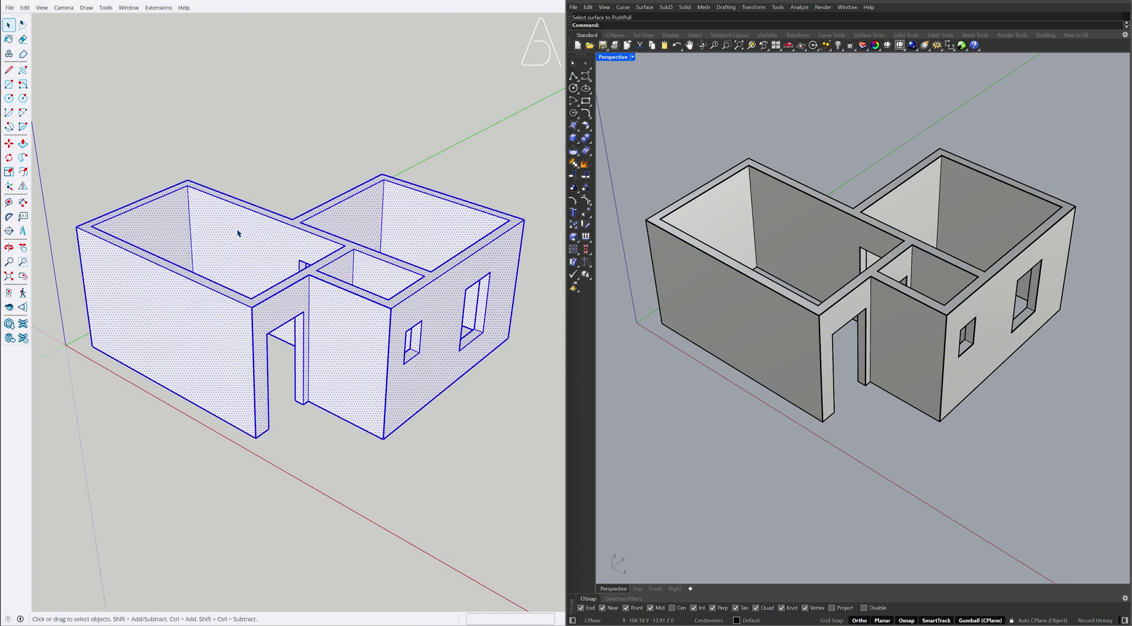
right_click(238, 233)
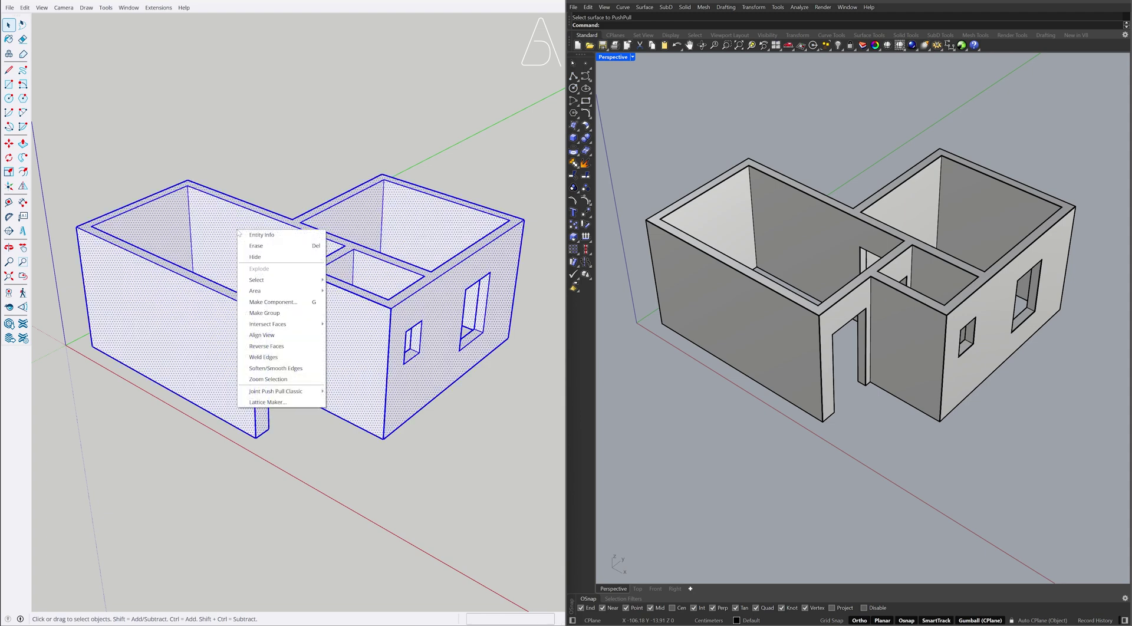
left_click(292, 314)
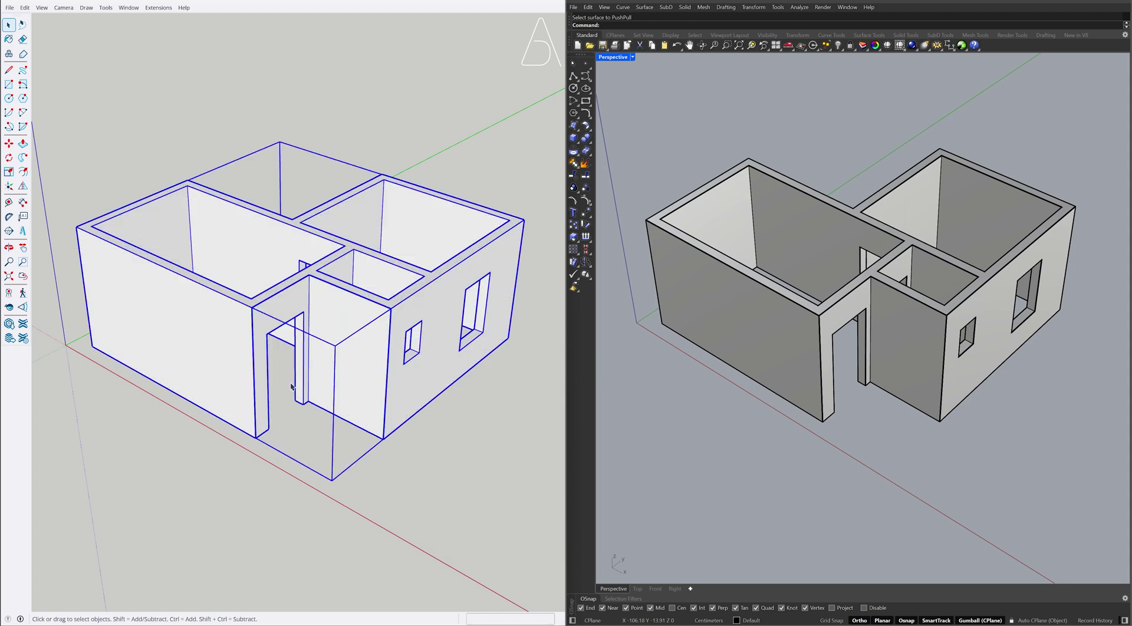
Draw the floor rectangles under the house and delete the extra floor piece.
left_click(292, 420)
key("r")
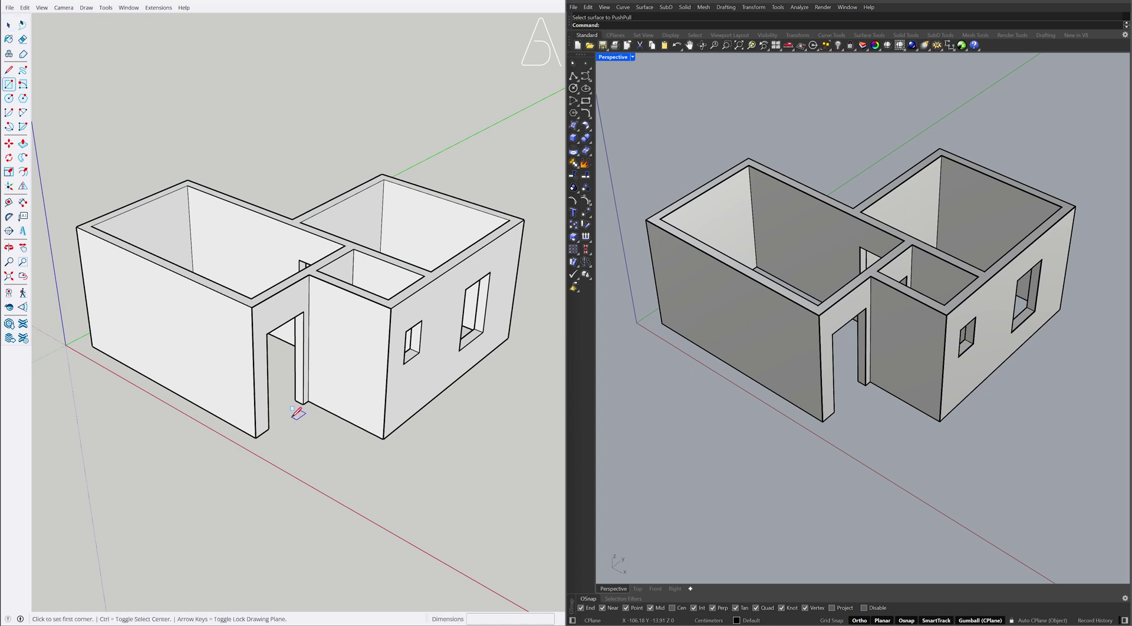
left_click(93, 345)
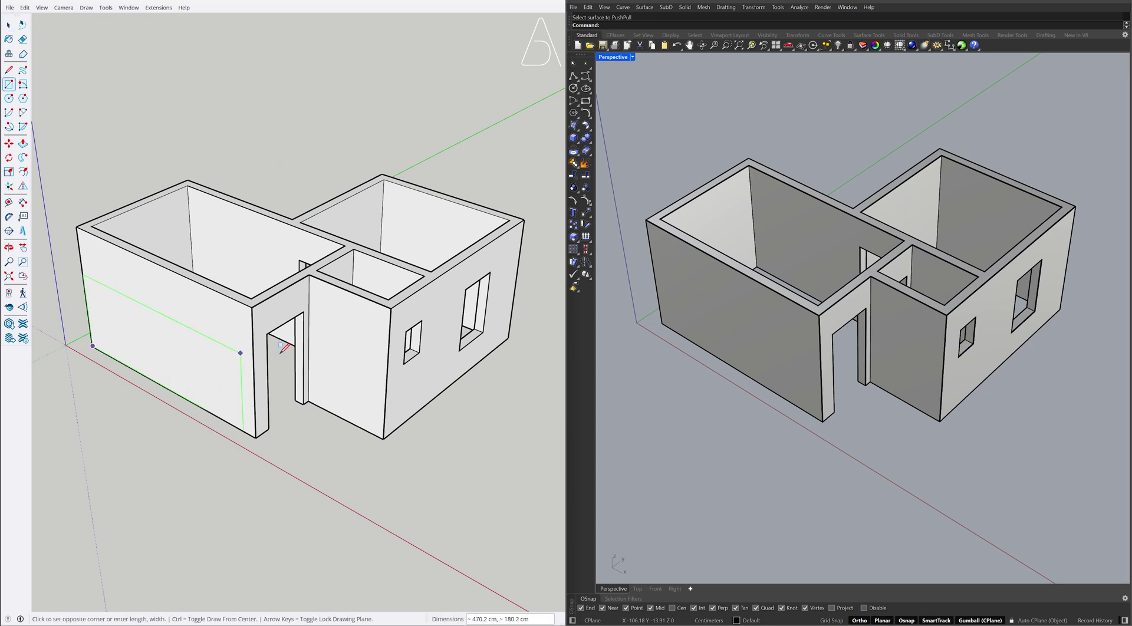
left_click(508, 338)
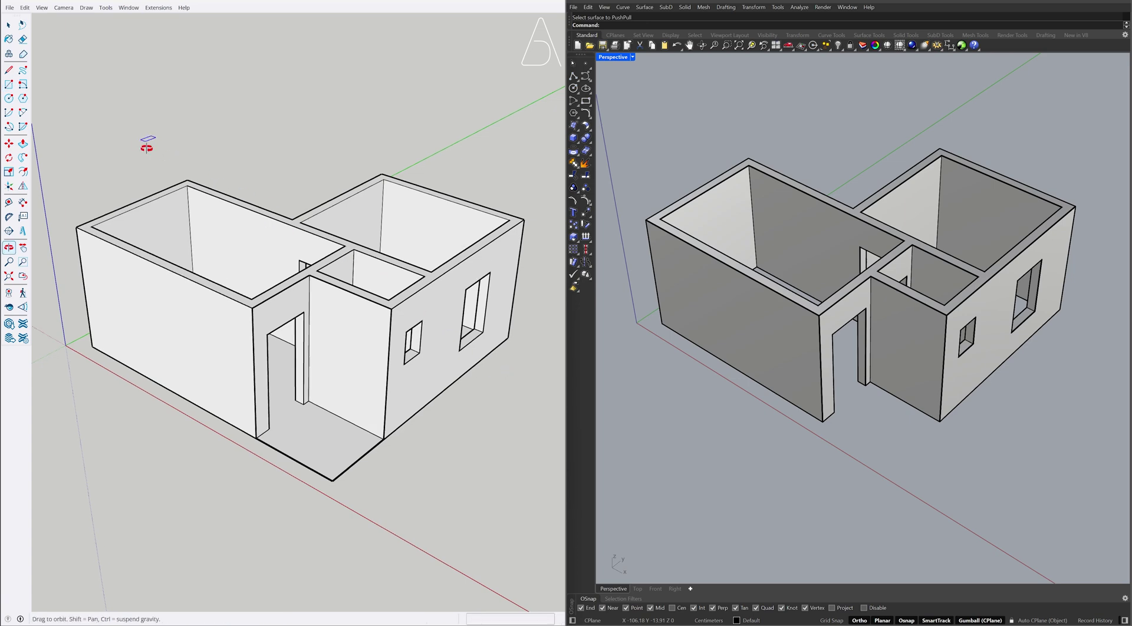
mouse_move(159, 148)
middle_mouse_down()
mouse_move(413, 306)
mouse_move(694, 288)
mouse_move(967, 217)
mouse_move(288, 325)
mouse_move(240, 346)
mouse_move(434, 318)
mouse_move(361, 342)
middle_mouse_up()
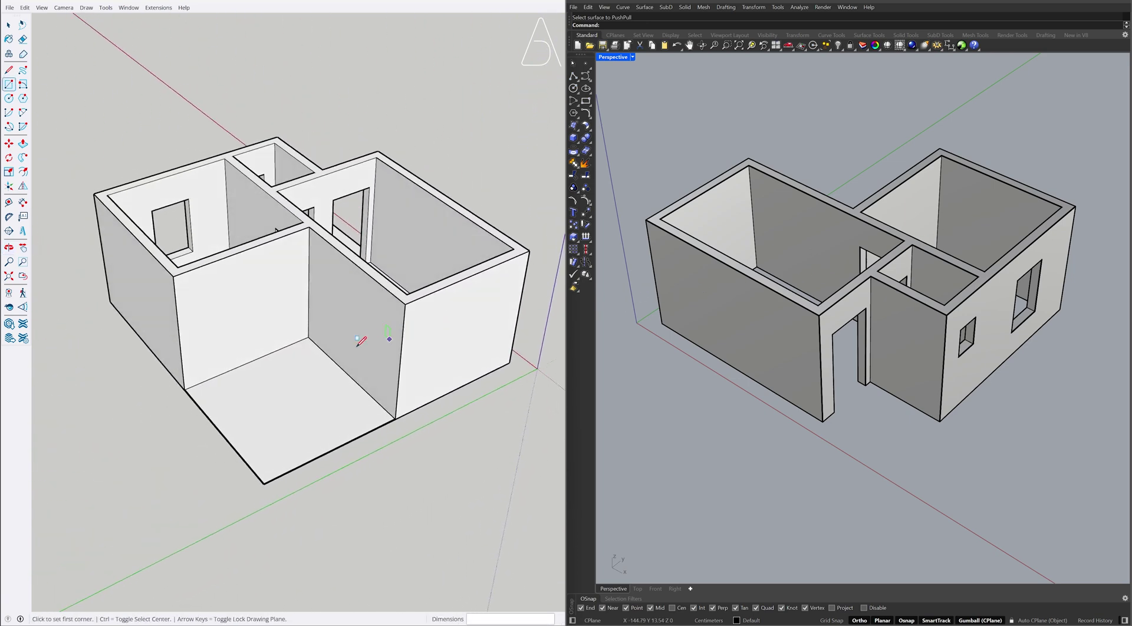
left_click(309, 337)
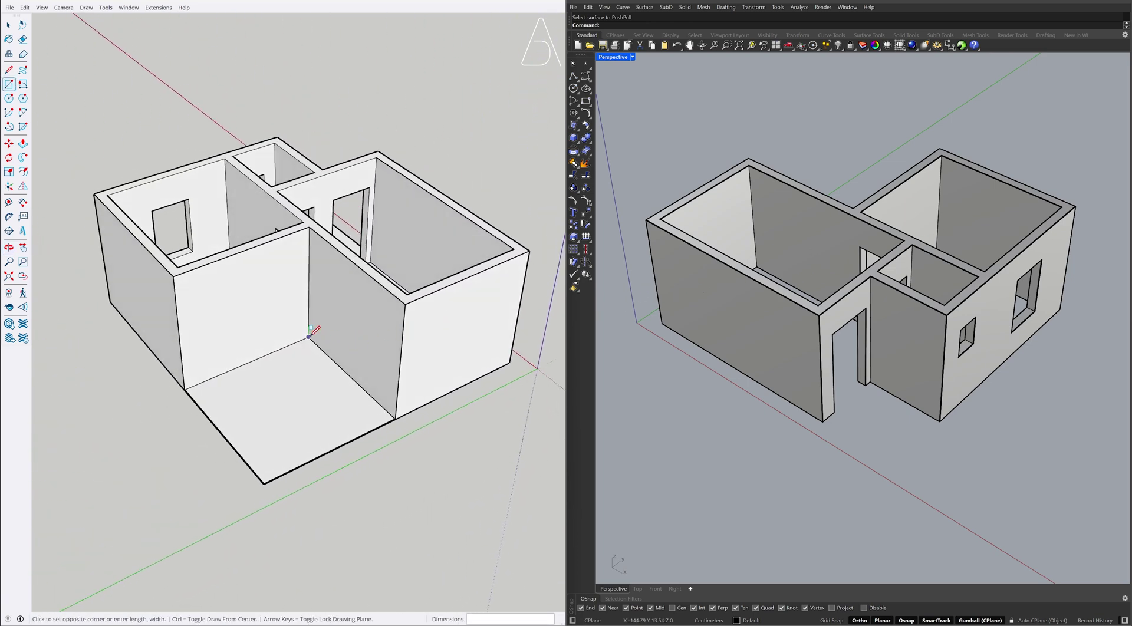
left_click(264, 484)
key("space")
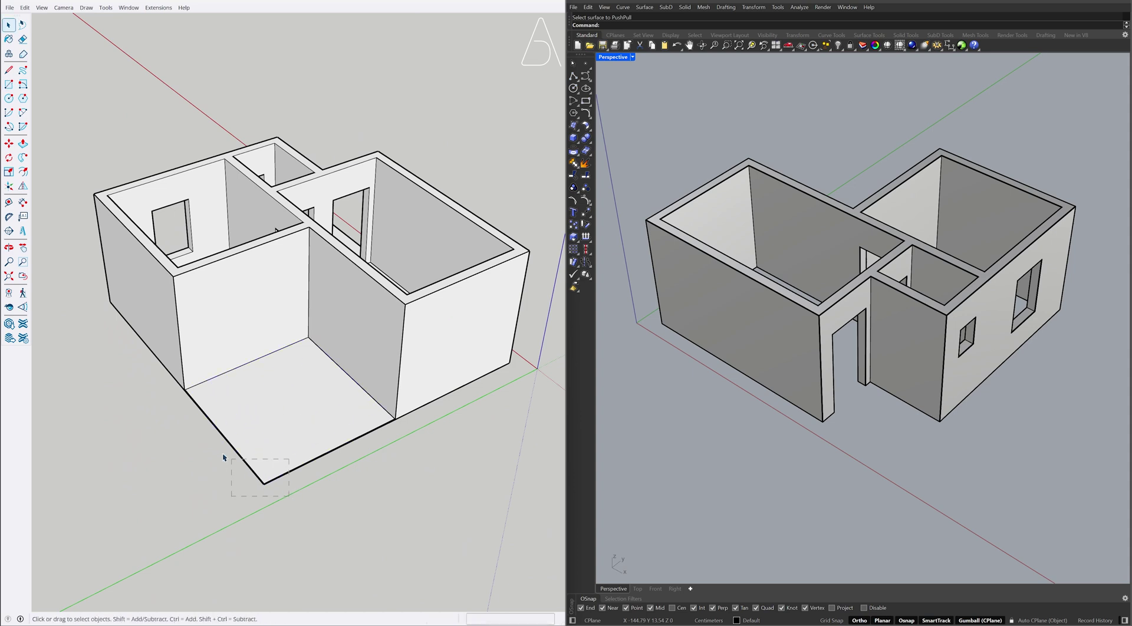
left_click_drag(211, 448, 210, 448)
key("Delete")
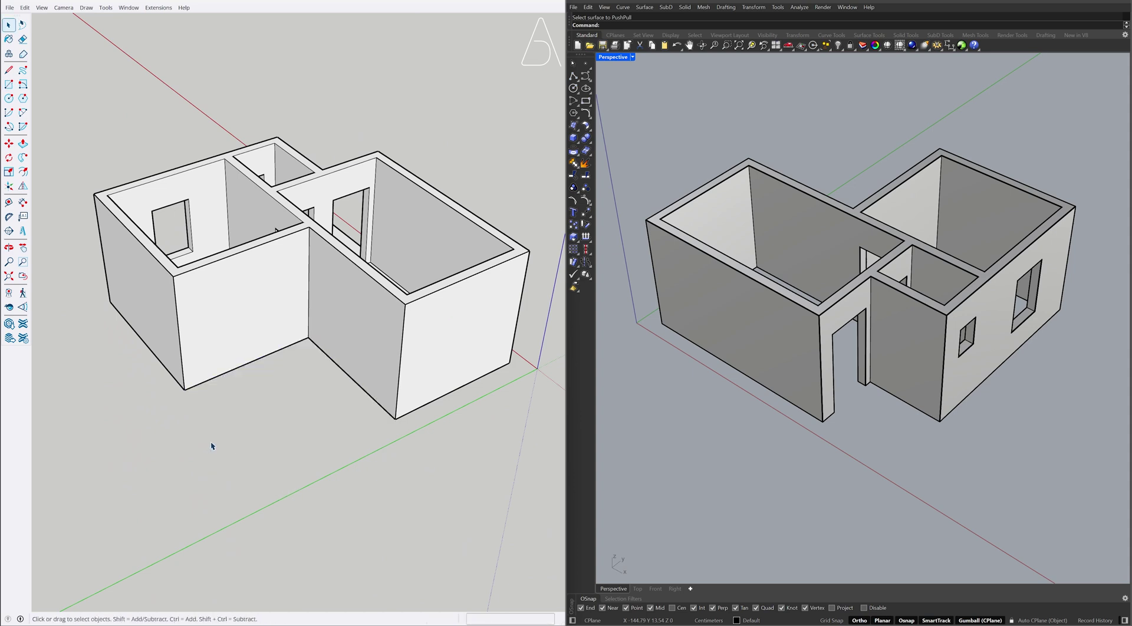
Push/Pull the floor face down 51 cm into a base slab.
mouse_move(459, 206)
middle_mouse_down()
mouse_move(379, 260)
mouse_move(265, 300)
mouse_move(397, 384)
mouse_move(184, 336)
mouse_move(215, 285)
middle_mouse_up()
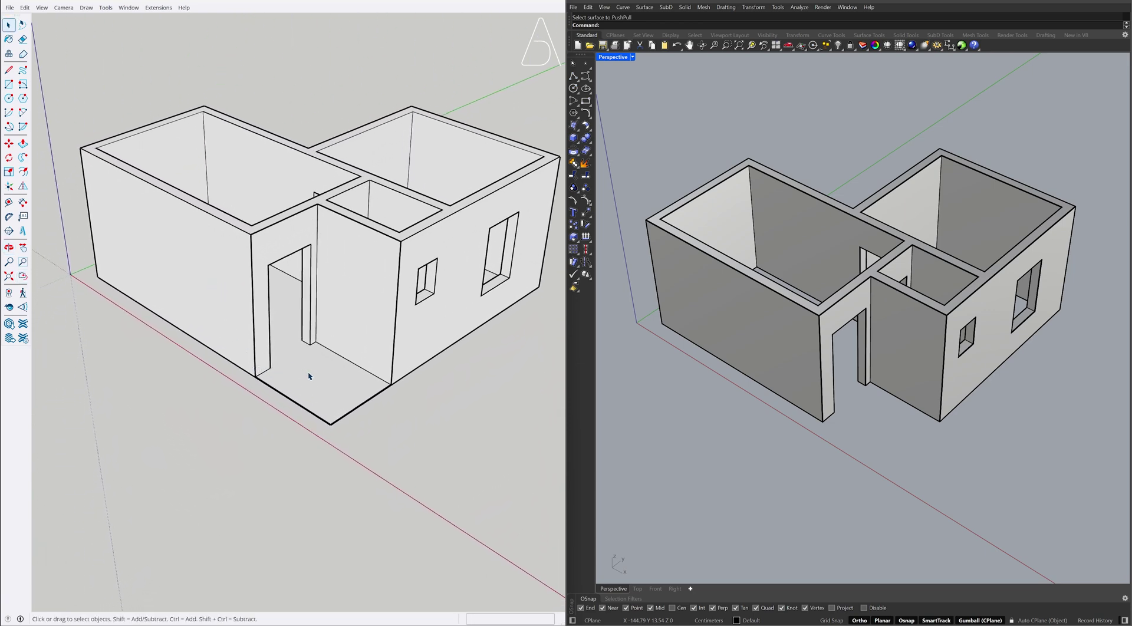
key("p")
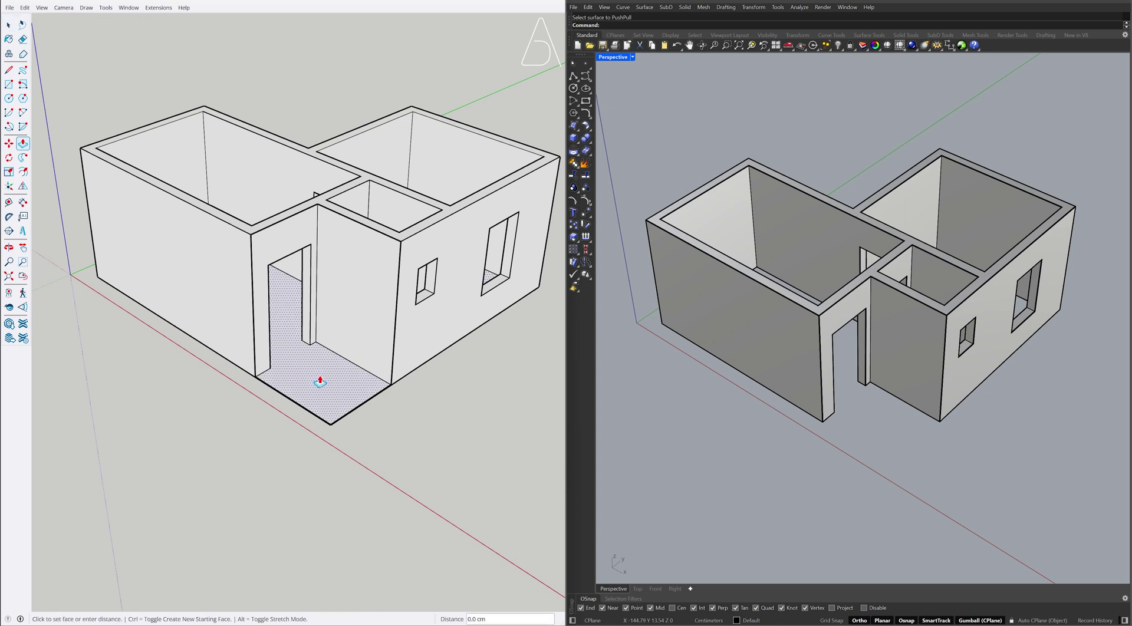
left_click(314, 379)
type("5")
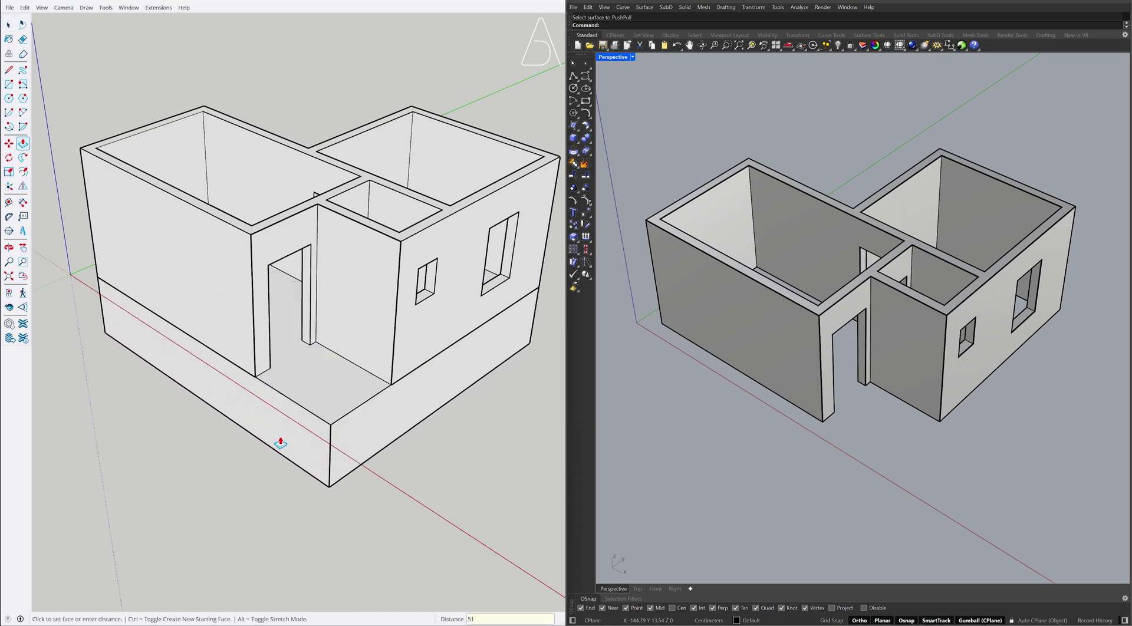
type("1")
key("Return")
key("space")
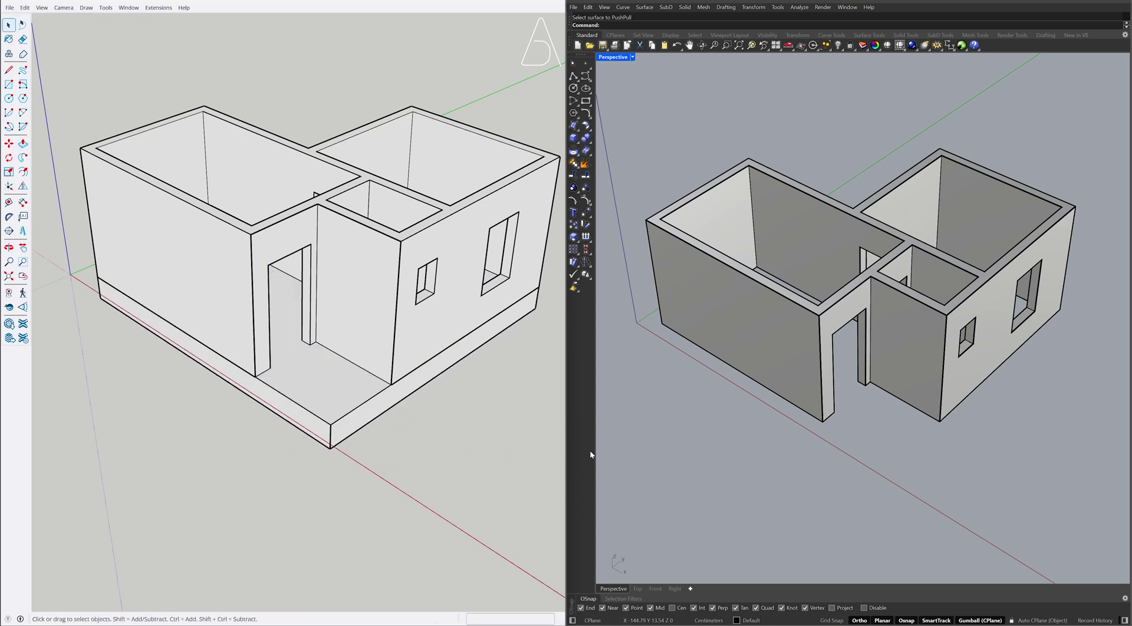
Create a Box slab across the building's outer corners with height -51.
left_click(736, 435)
type("Box")
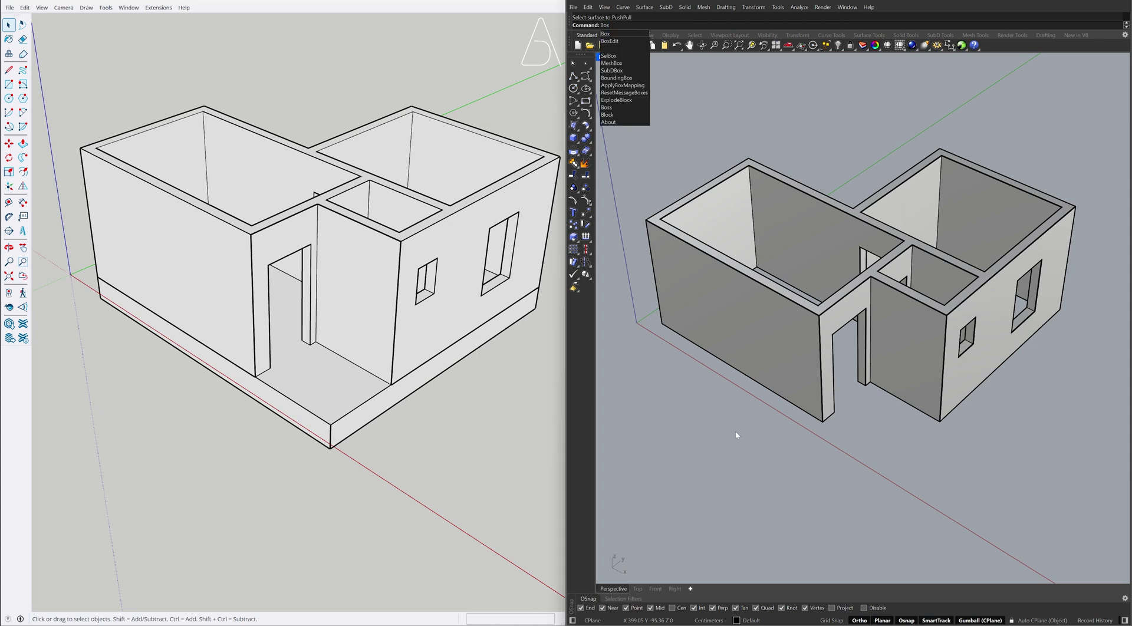
key("Return")
left_click(661, 323)
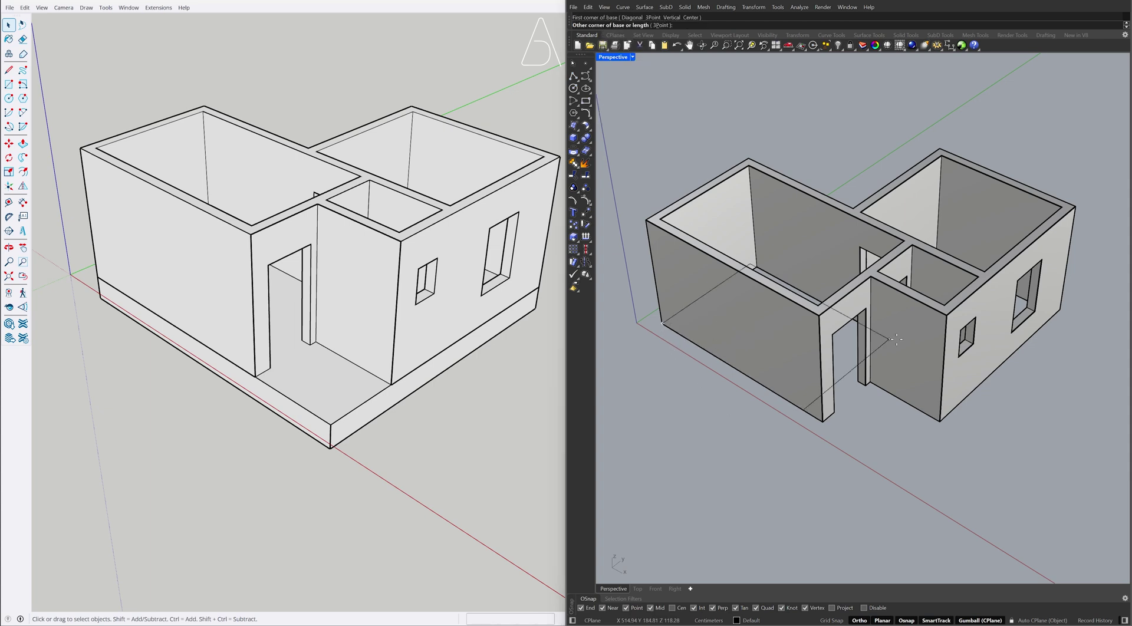
left_click(1059, 334)
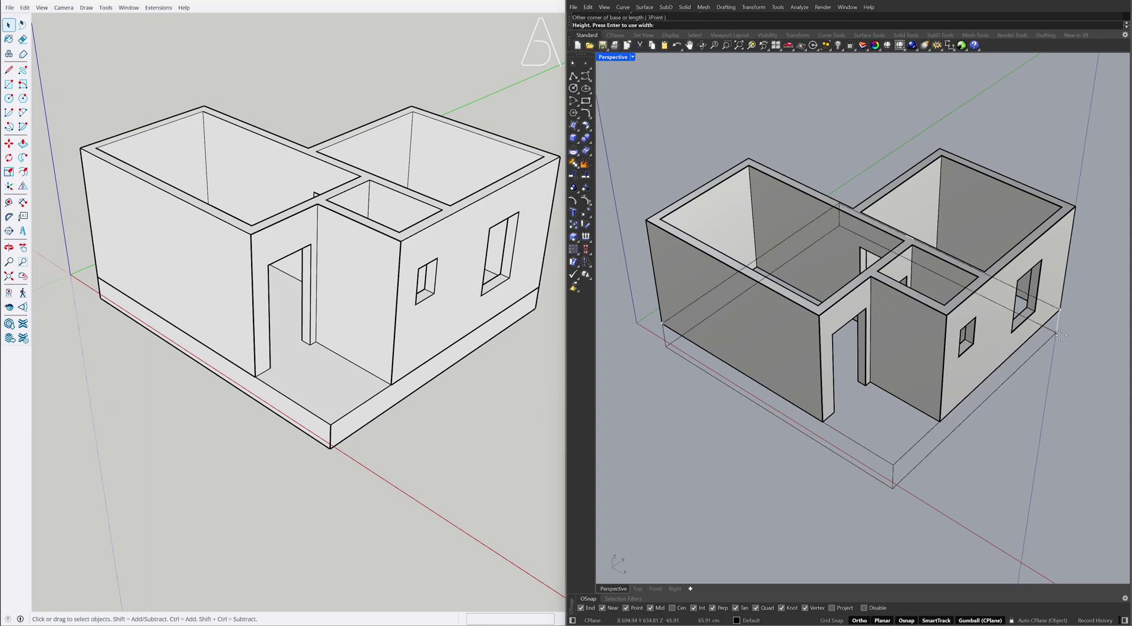
type("-51")
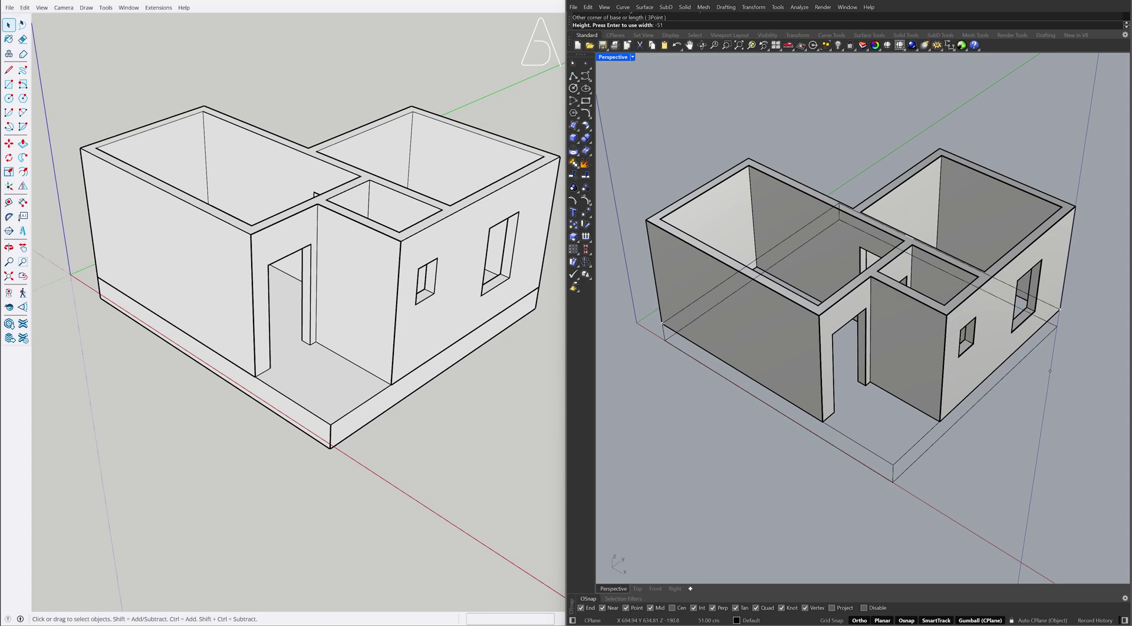
key("Return")
right_click_drag(1069, 343, 868, 294)
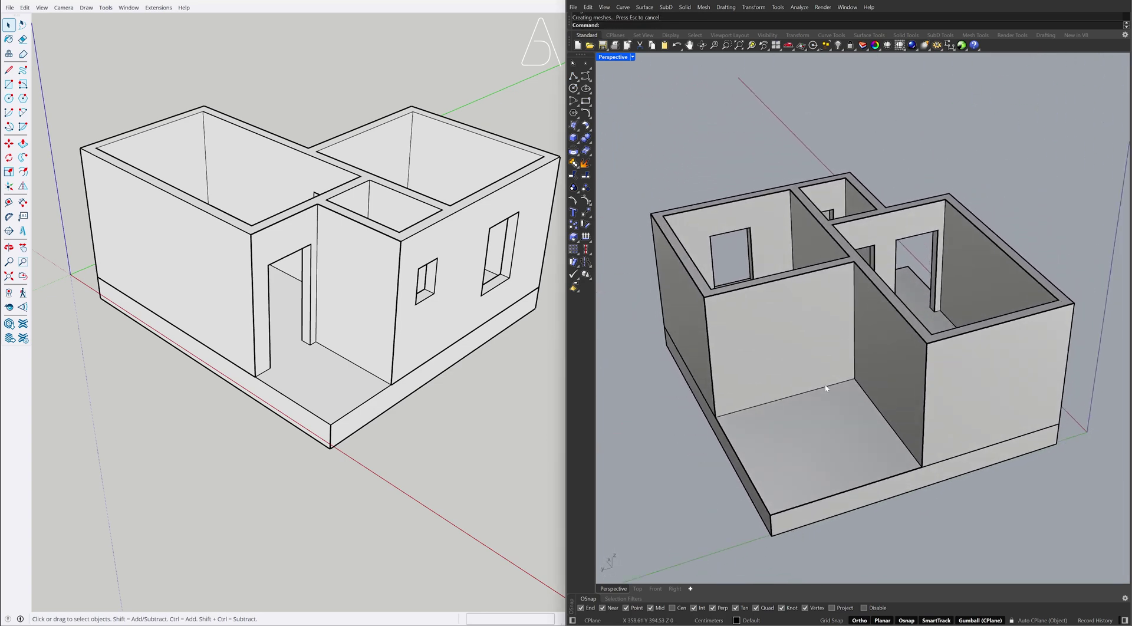
PushPull the front room floor down into the base slab.
type("Rectangle")
key("Return")
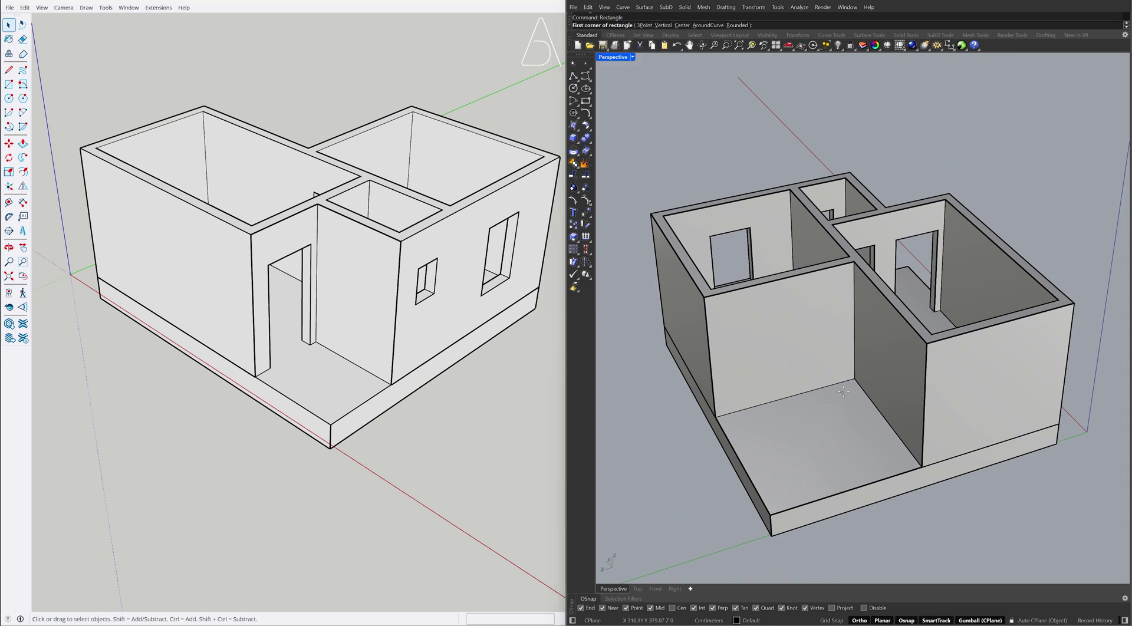
left_click(856, 379)
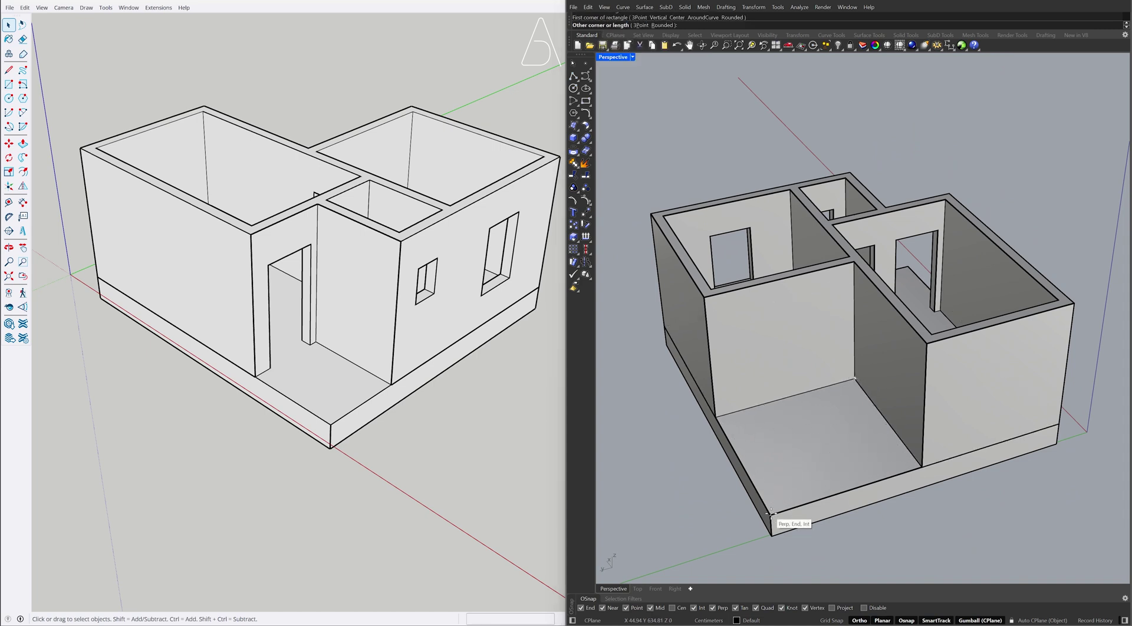
key("Escape")
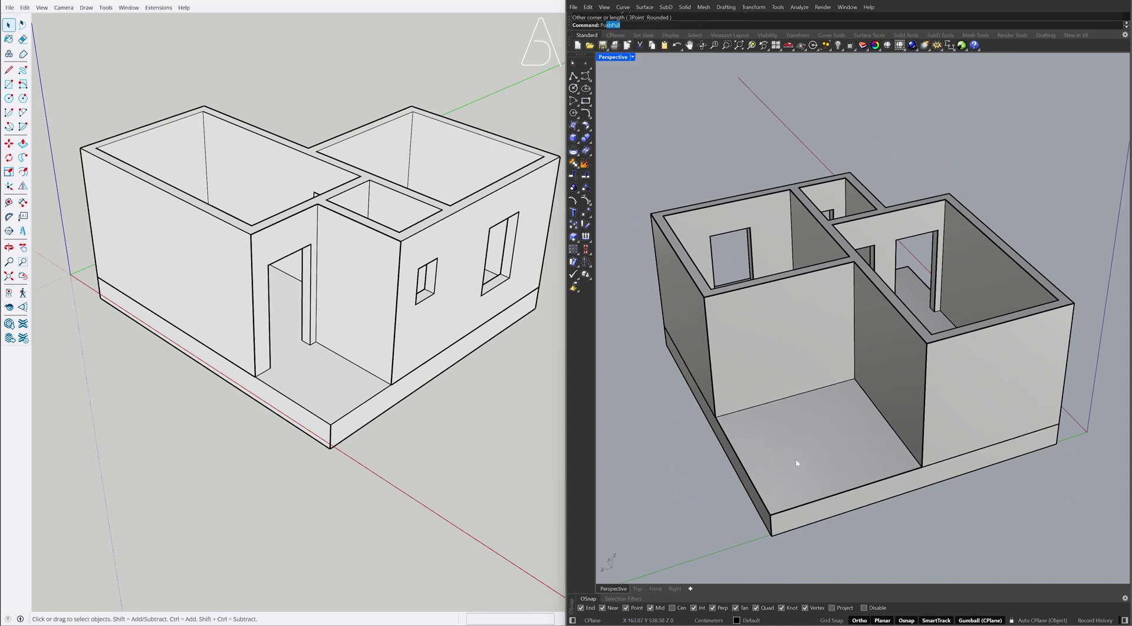
type("Pu")
key("Return")
left_click(810, 433)
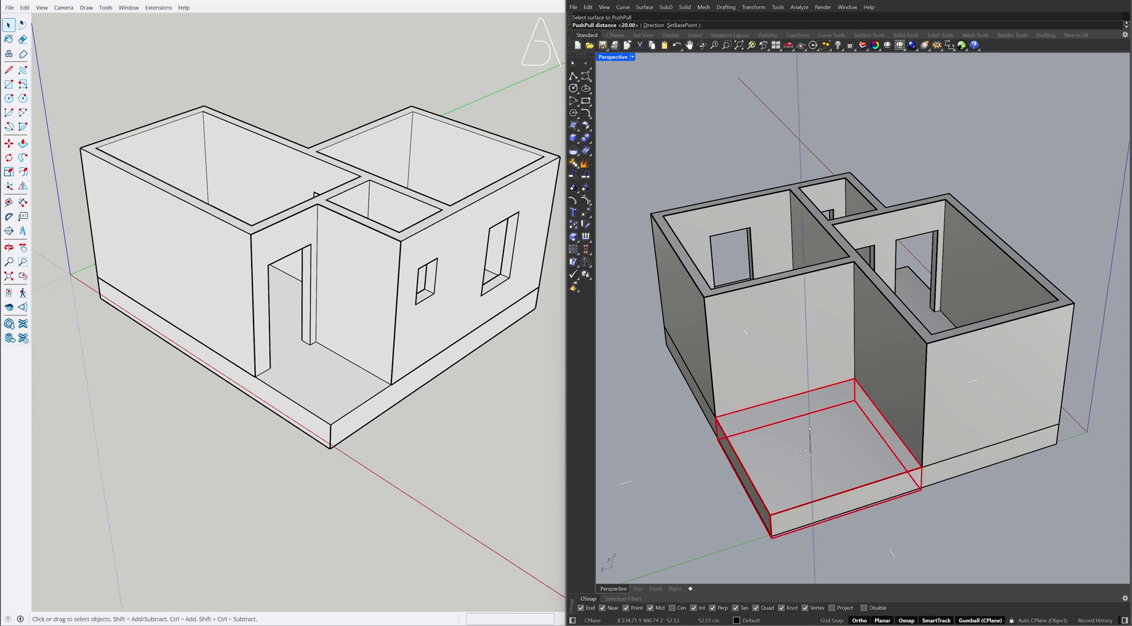
left_click(804, 488)
right_click_drag(976, 370, 878, 338)
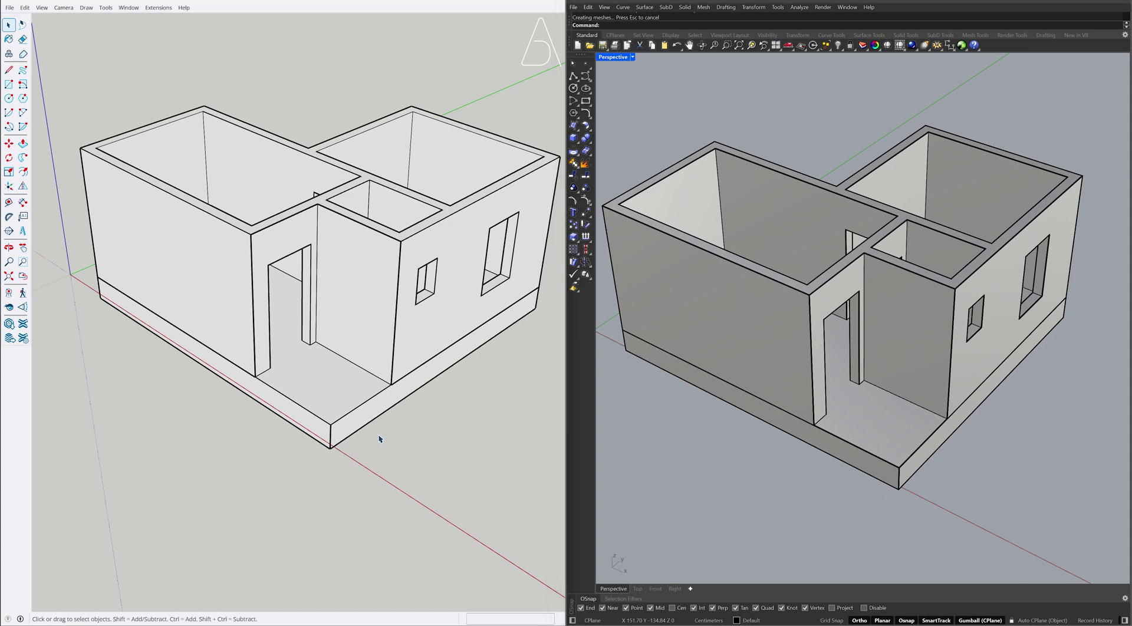
Draw two lines across the floor strip by the doorway out to the base's edge.
key("l")
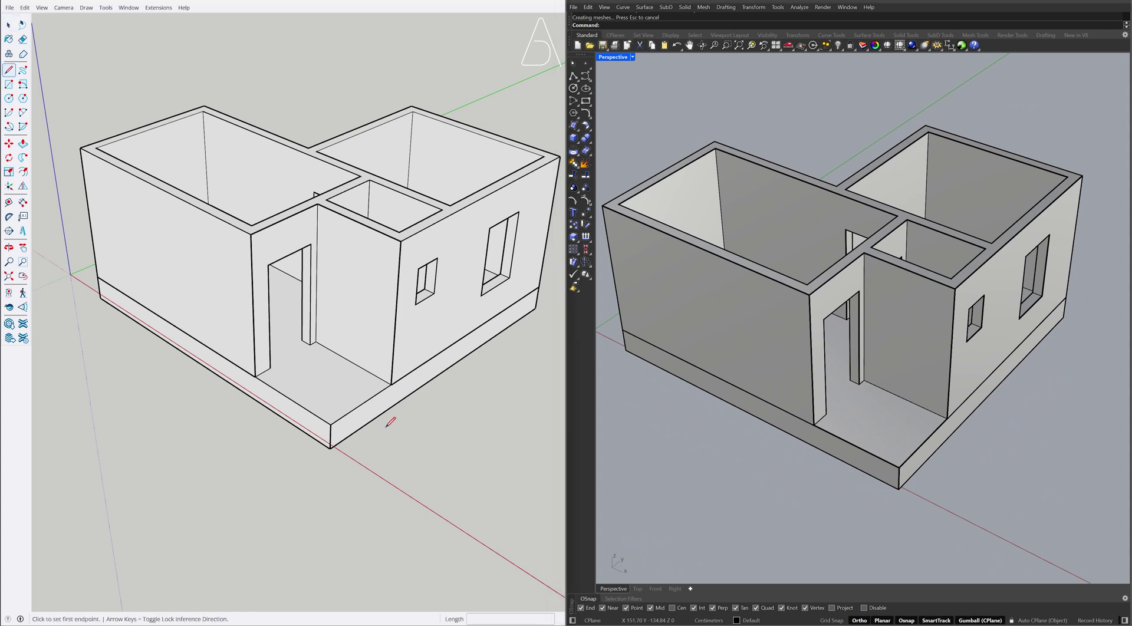
left_click(389, 385)
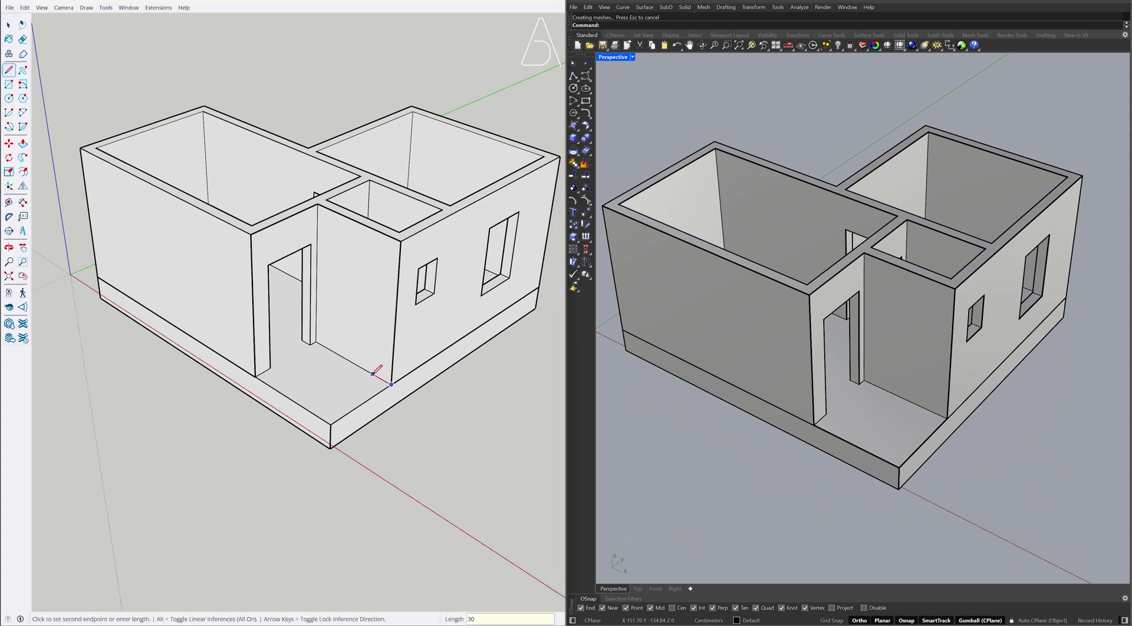
left_click(318, 416)
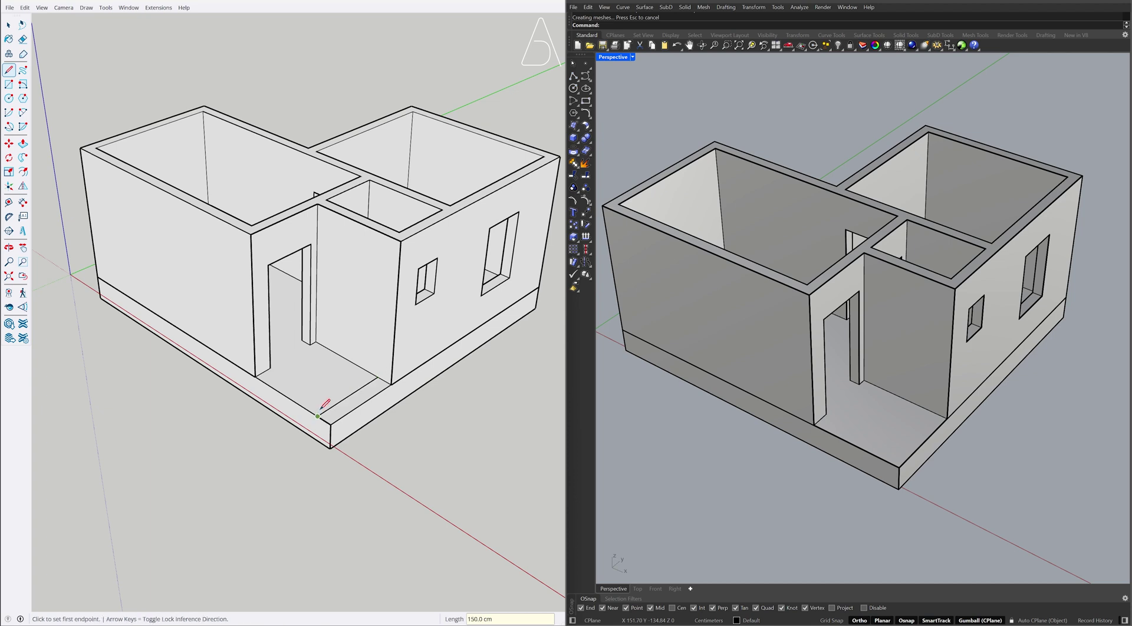
left_click(377, 377)
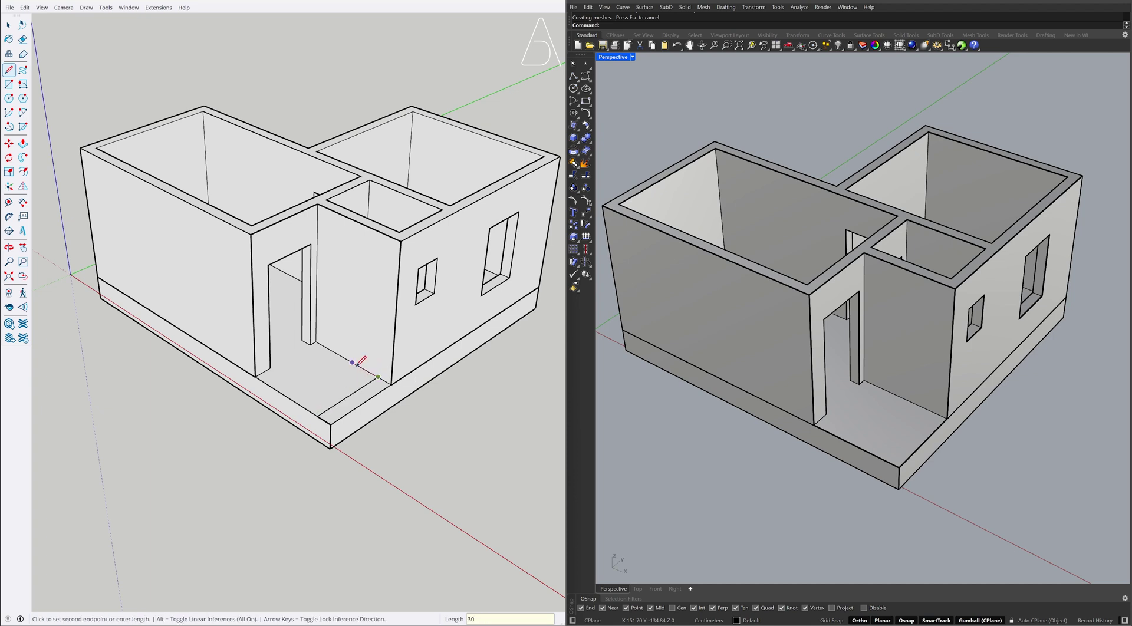
left_click(305, 409)
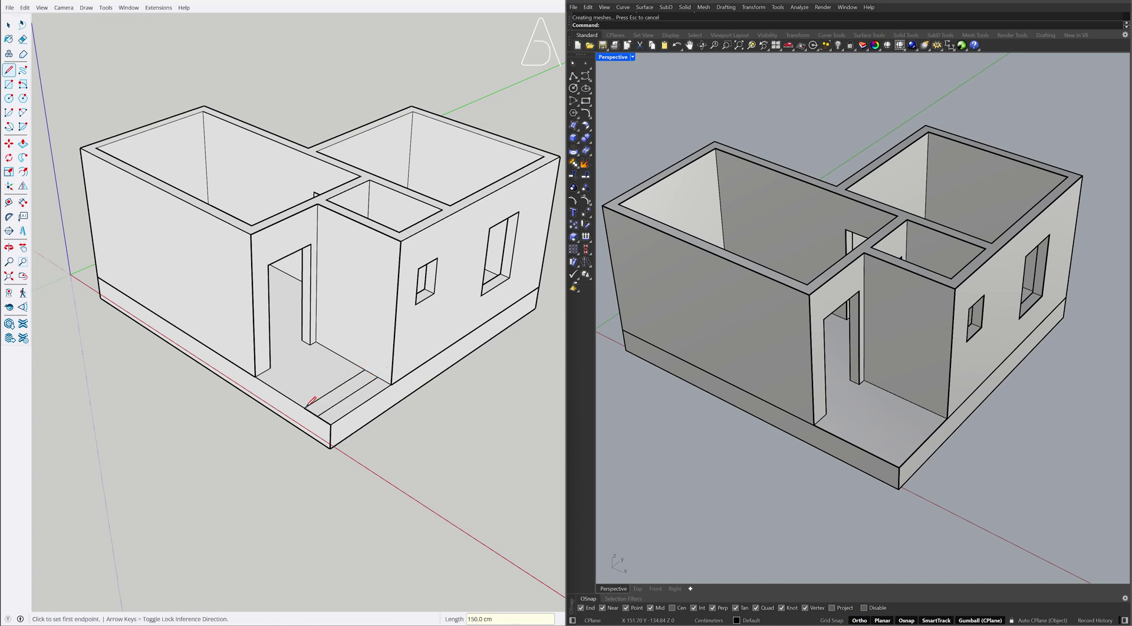
key("space")
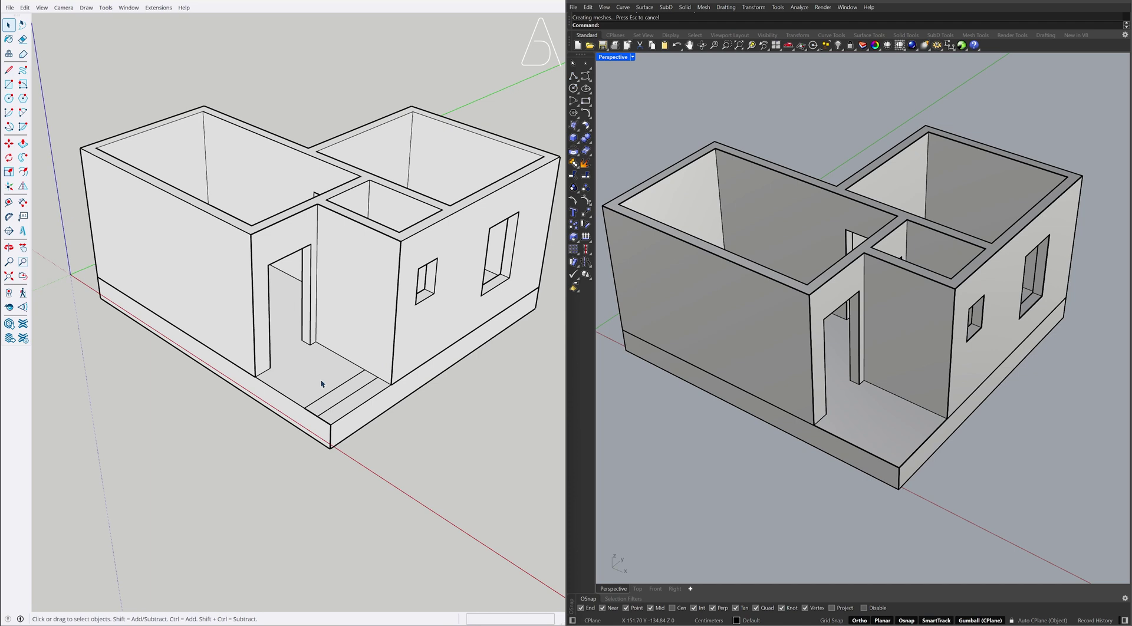
Push the outer floor strips down 34 cm and 17 cm to form the steps.
key("p")
left_click(353, 403)
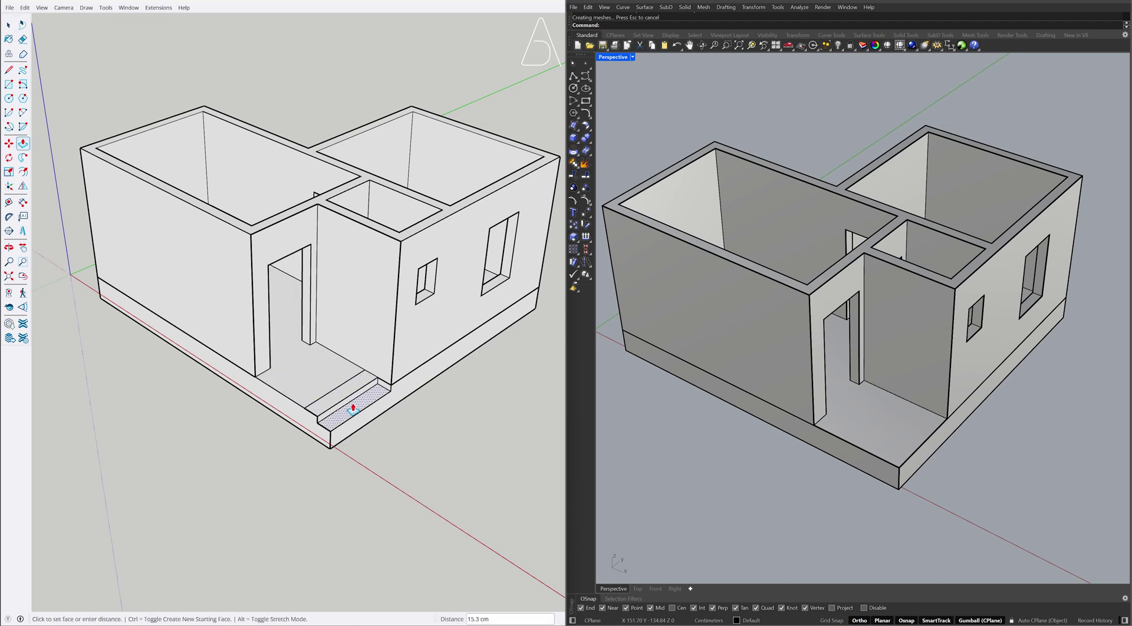
type("34")
key("Return")
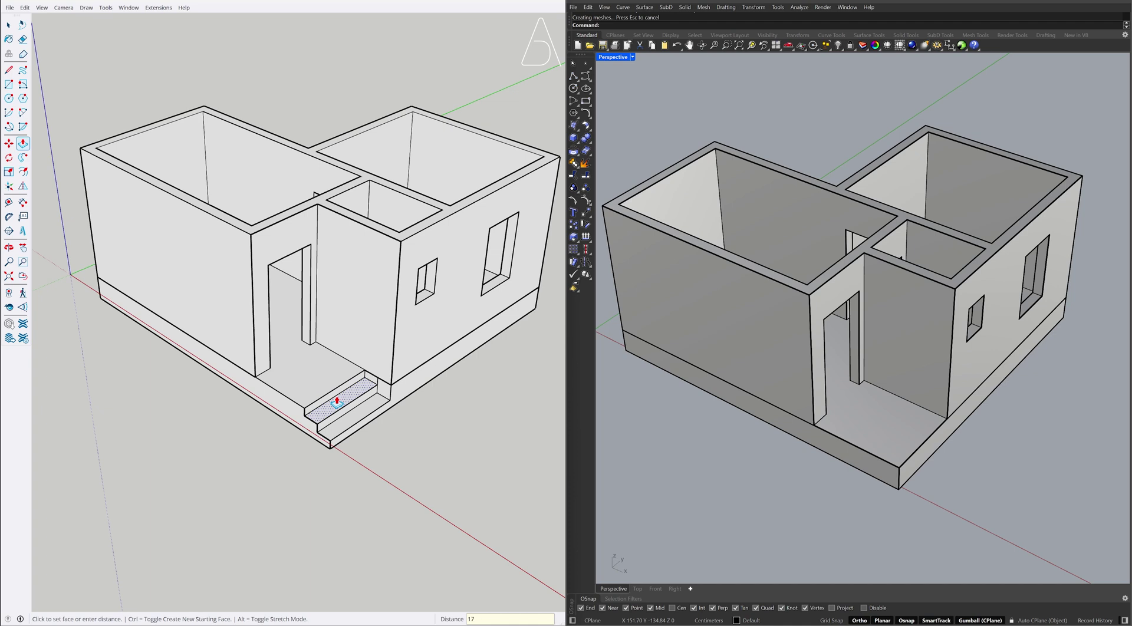
type("17")
key("Return")
key("space")
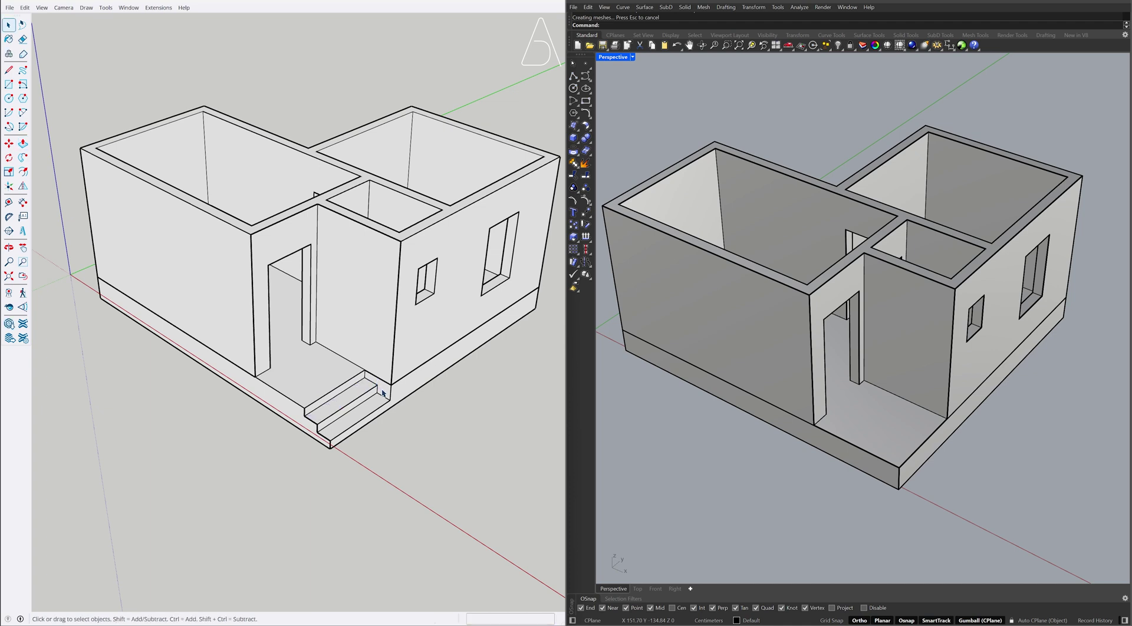
Make the whole base slab with its steps a single group.
triple_click(433, 374)
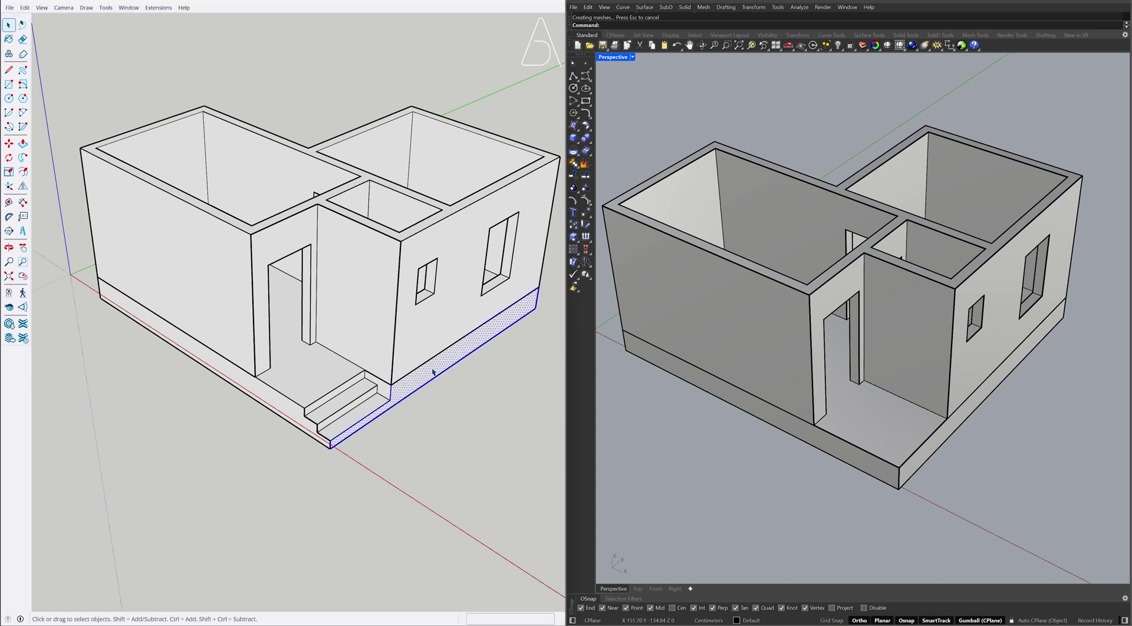
right_click(329, 373)
left_click(383, 452)
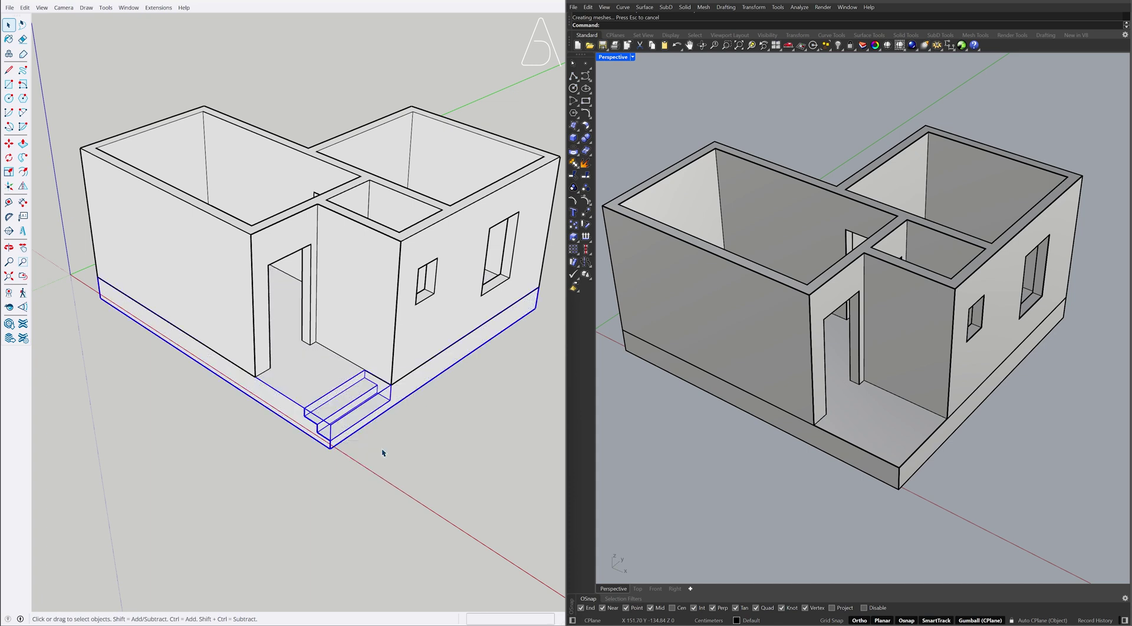
left_click(384, 452)
Draw two rectangles of length -30 from the front slab corner.
type("rectangle")
key("Return")
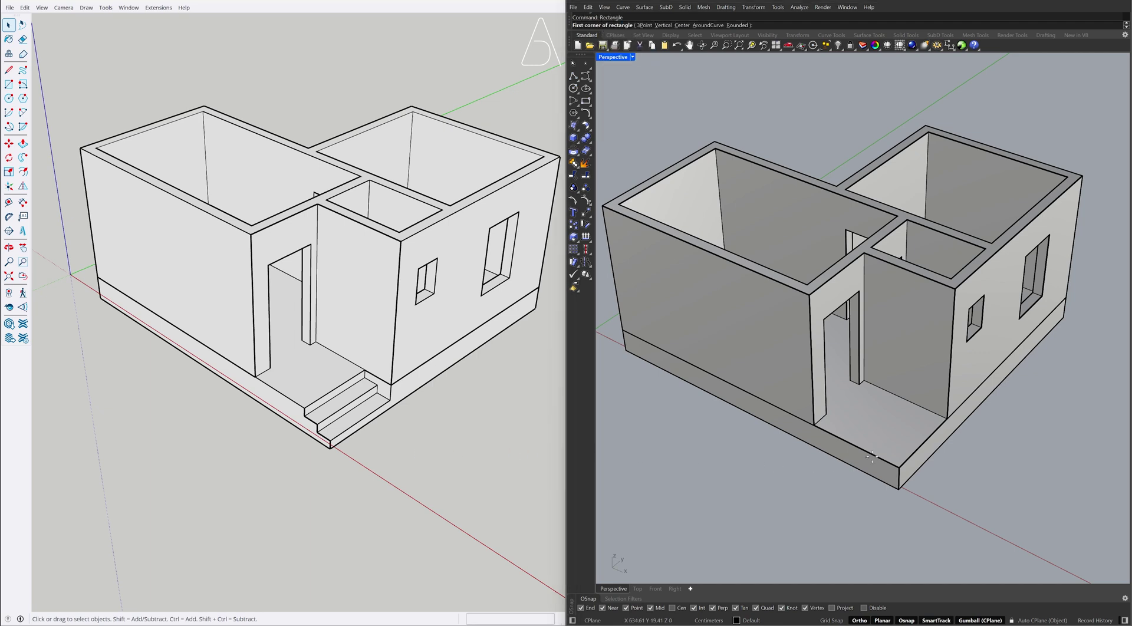
left_click(898, 465)
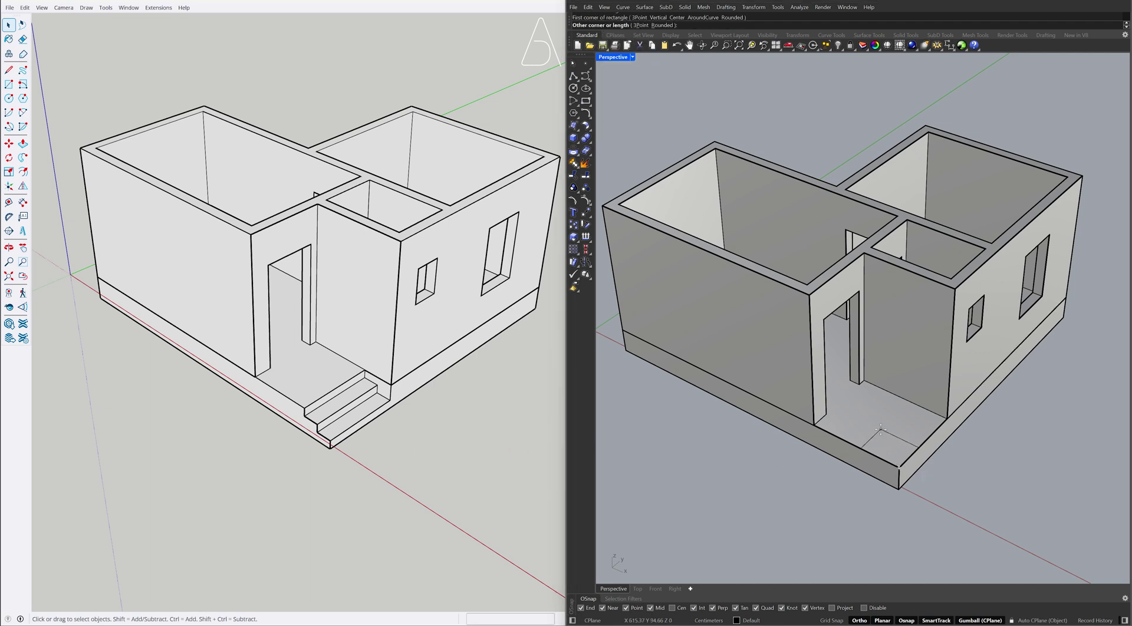
type("-30")
key("Return")
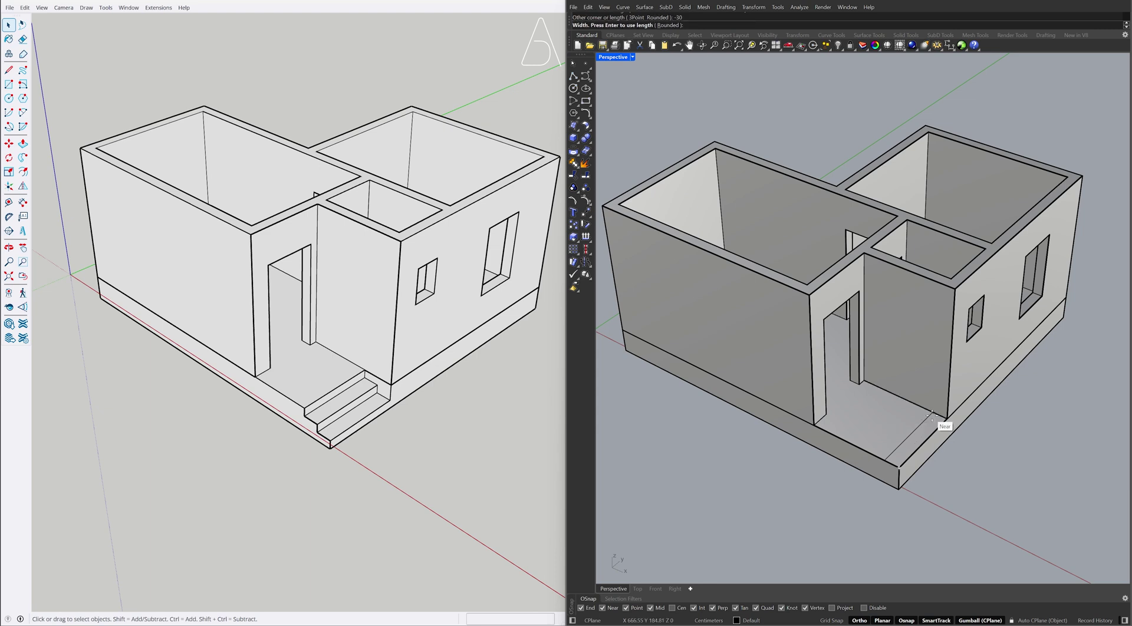
left_click(929, 409)
key("Return")
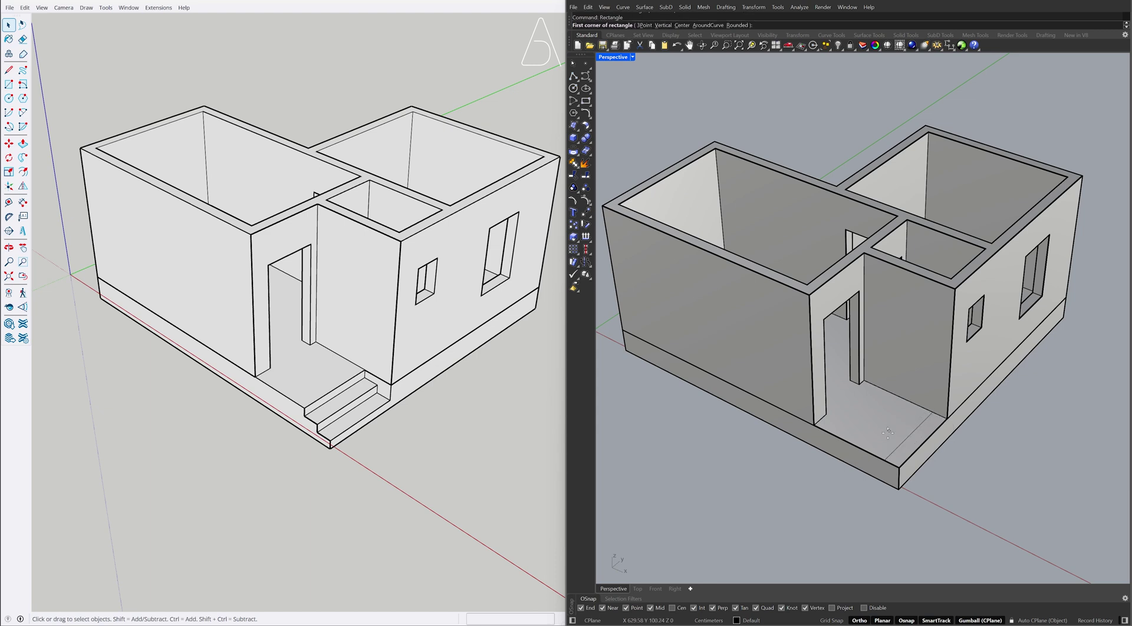
left_click(886, 460)
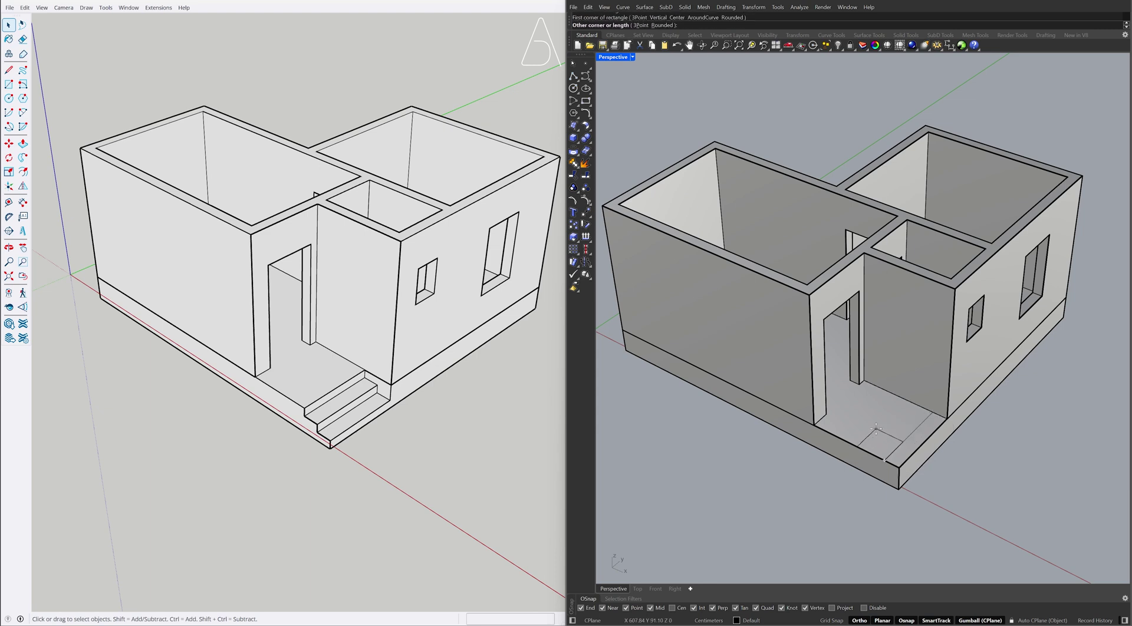
type("-30")
key("Return")
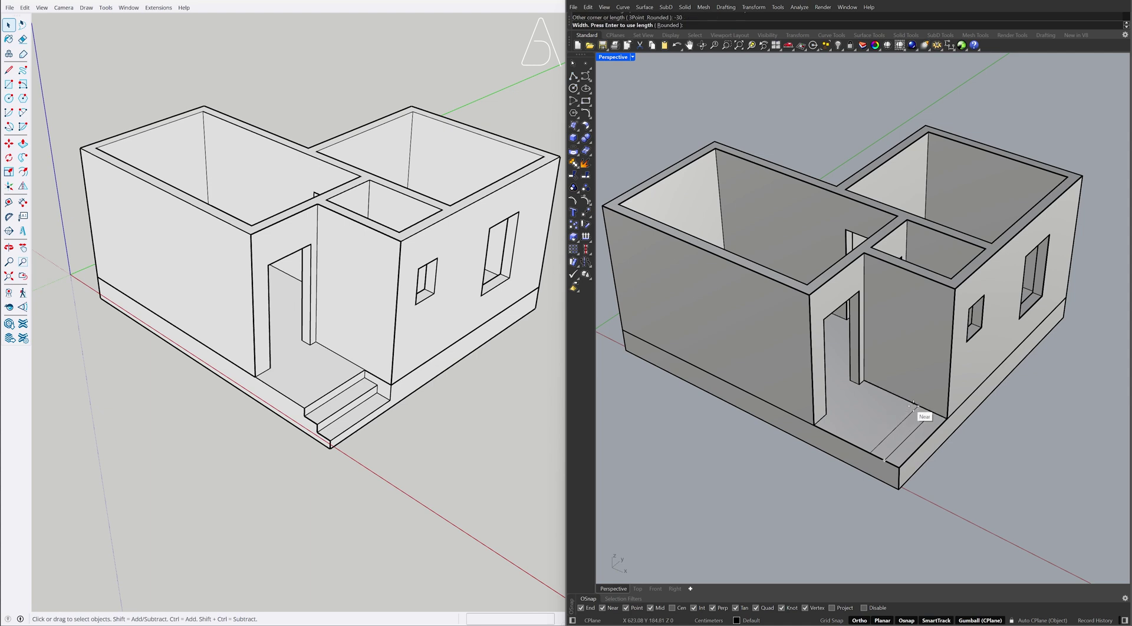
left_click(915, 408)
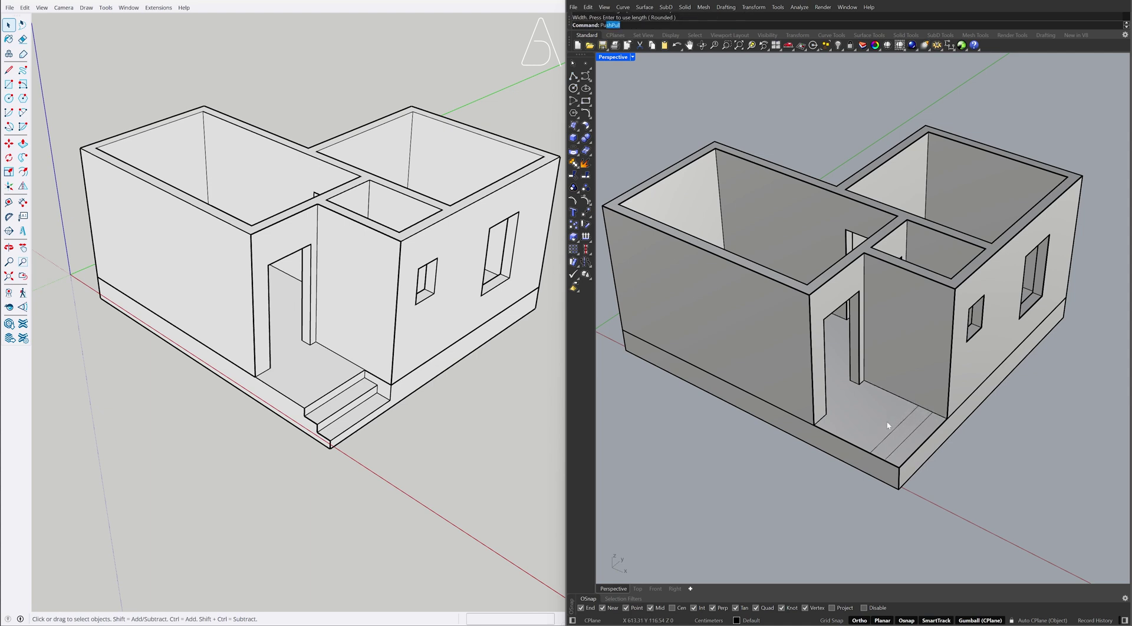
PushPull the front slab strip, then the step face, to form two steps.
key("Return")
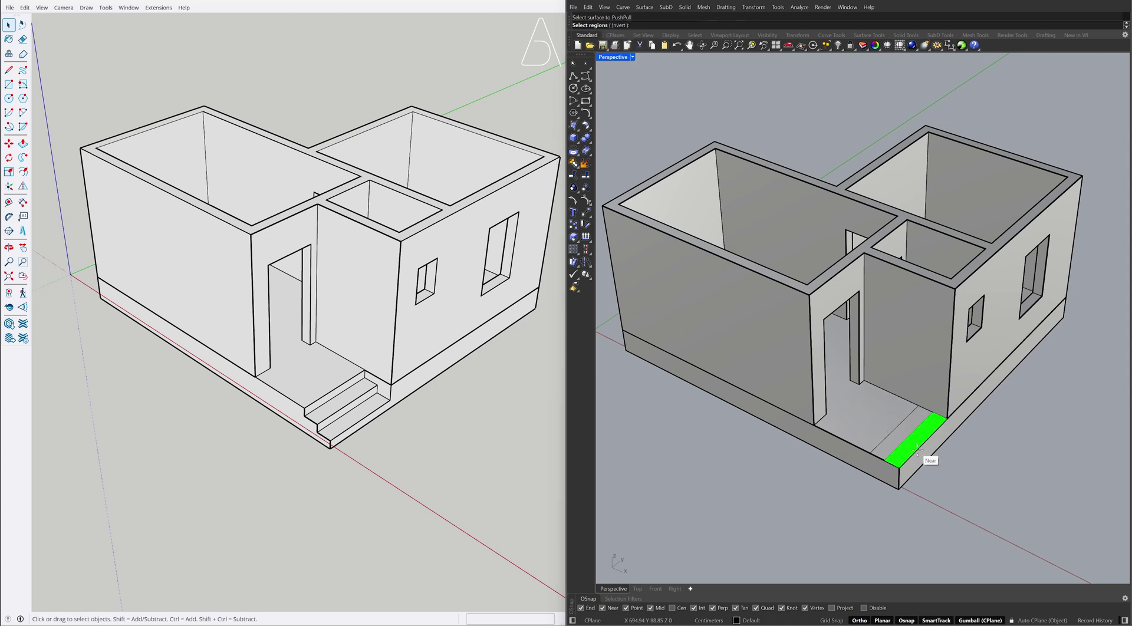
left_click(919, 458)
key("Return")
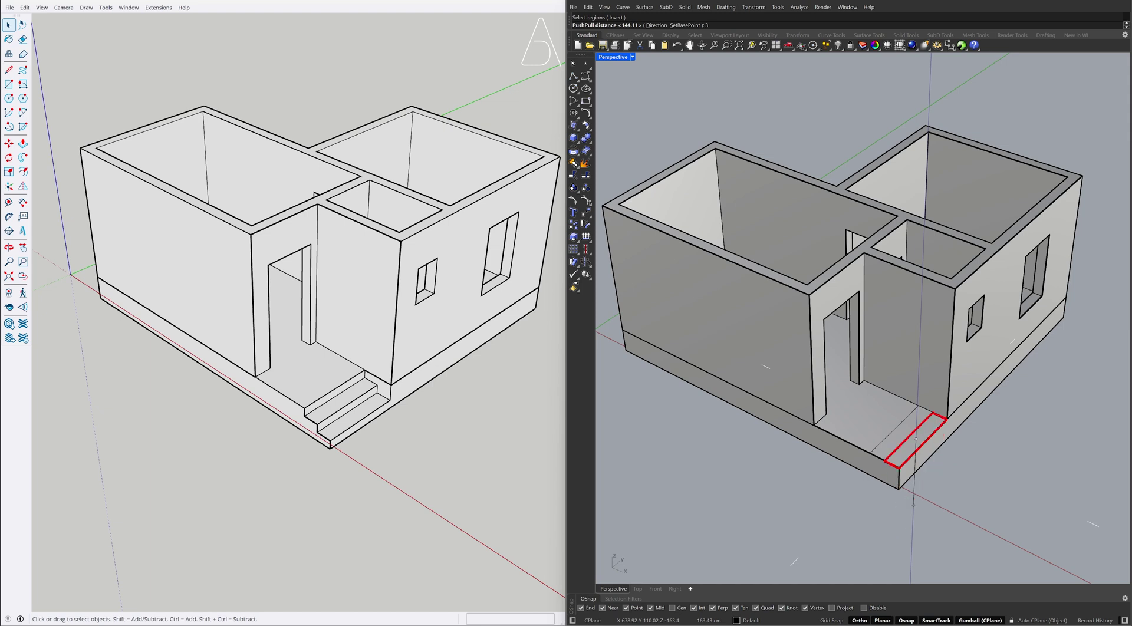
left_click(924, 507)
key("Return")
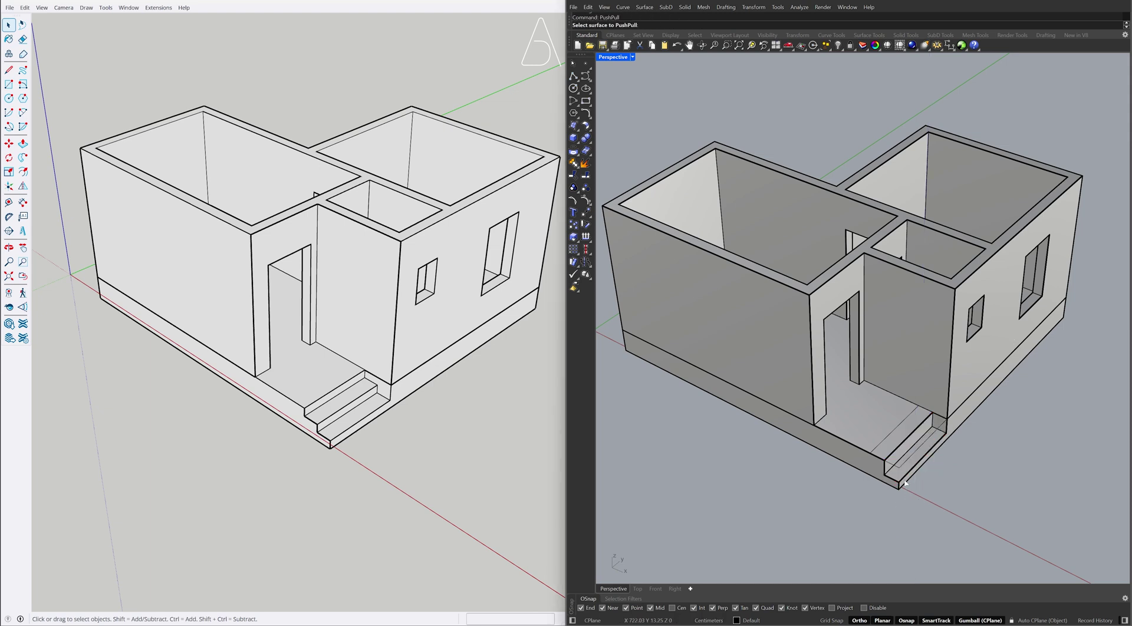
left_click(895, 439)
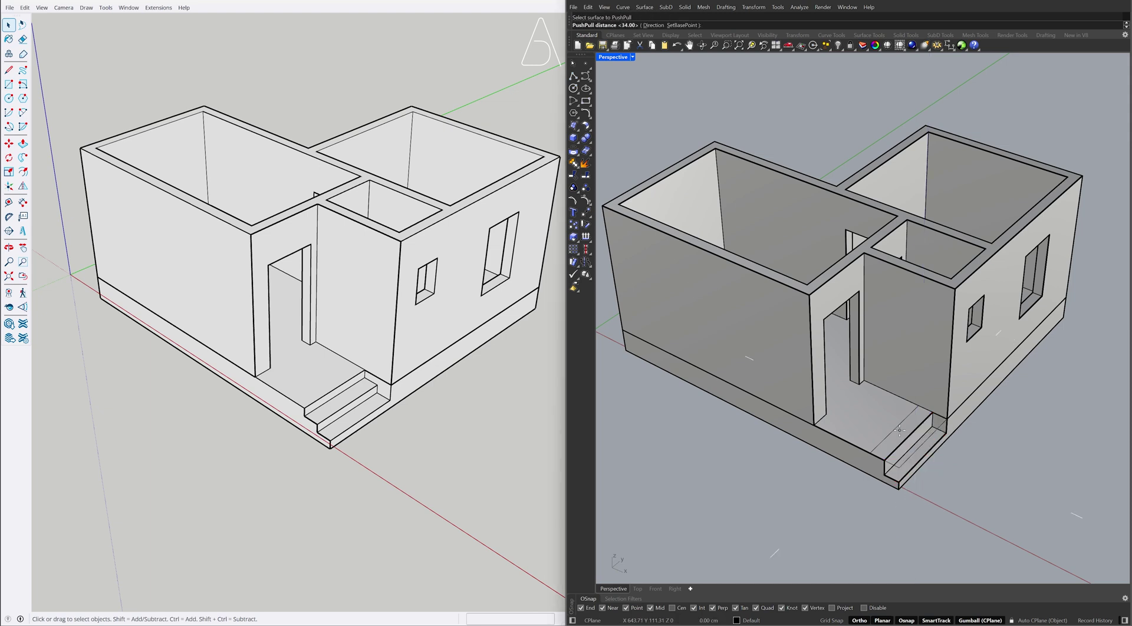
left_click(872, 494)
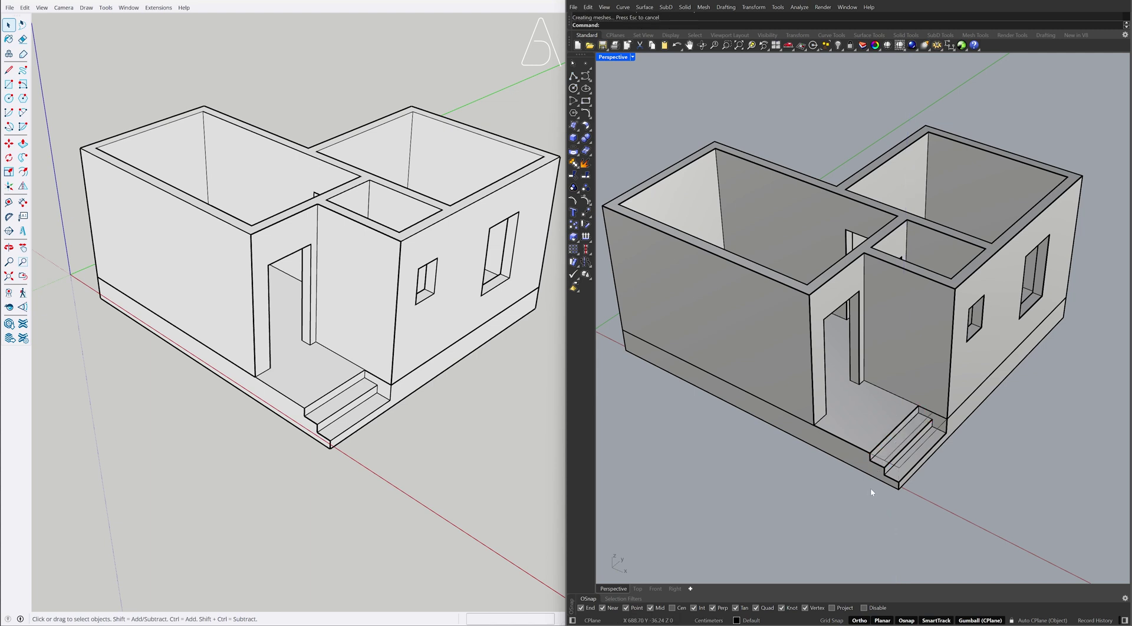
Delete the four leftover curves with SelCrv and set the viewport to Rendered display.
type("SelCrv")
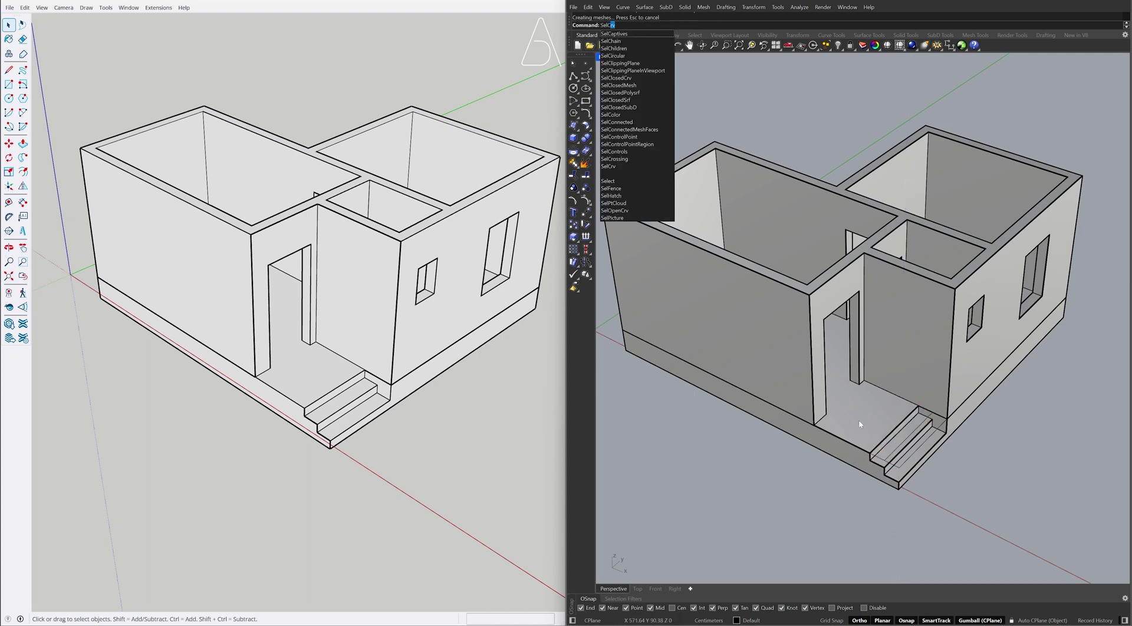
key("Return")
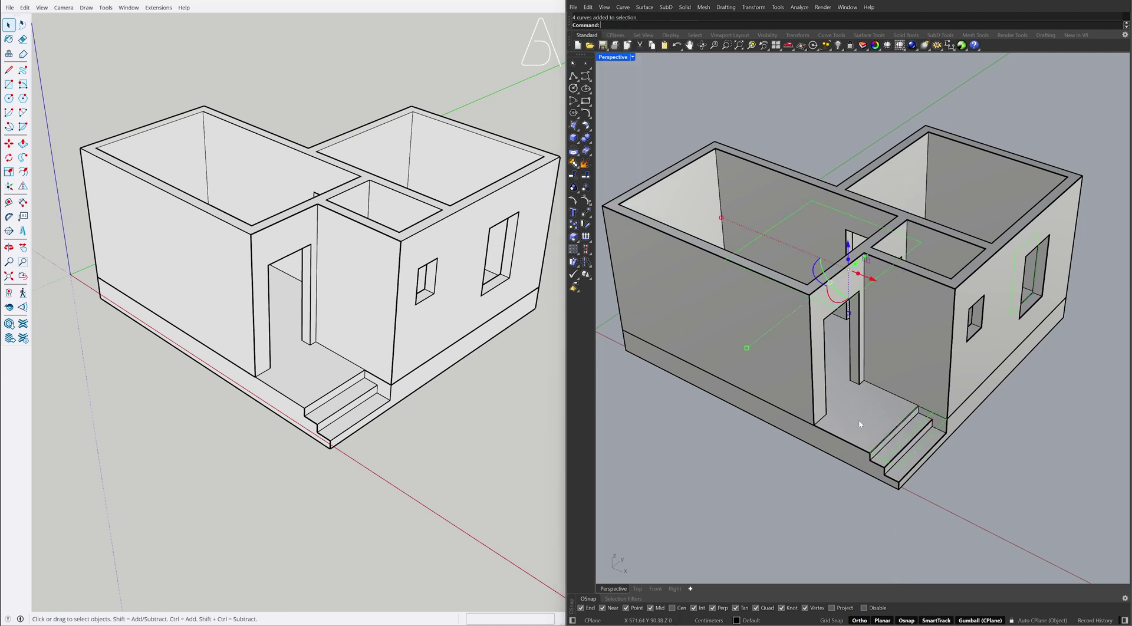
key("Delete")
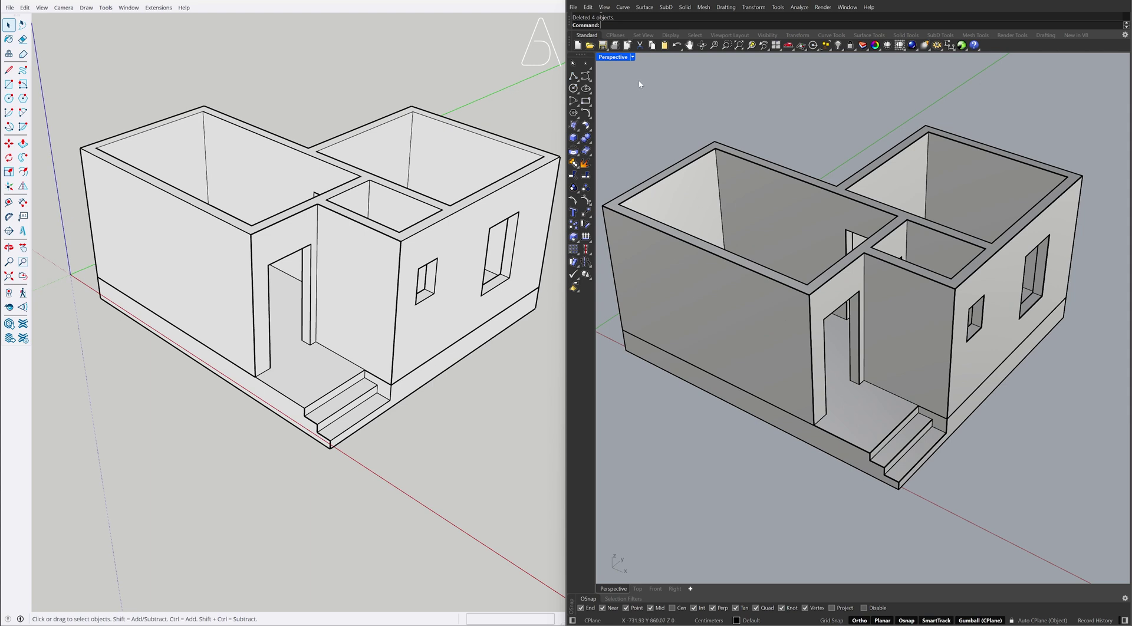
left_click(633, 57)
left_click(642, 110)
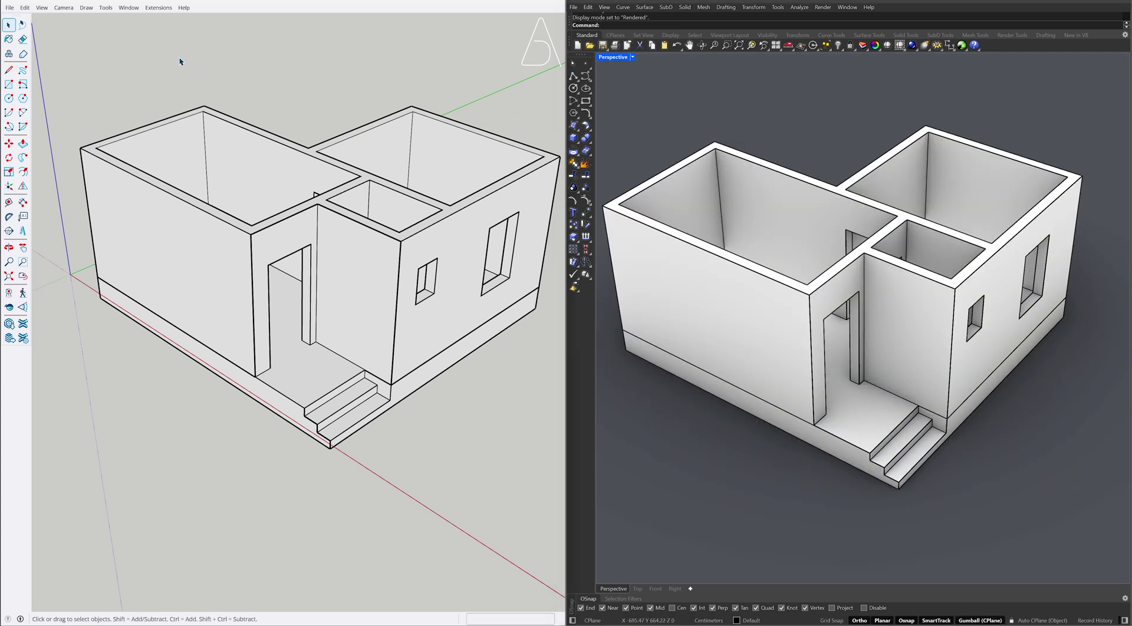
Show SketchUp's Default Tray and expand its Materials panel.
left_click(126, 9)
mouse_move(171, 19)
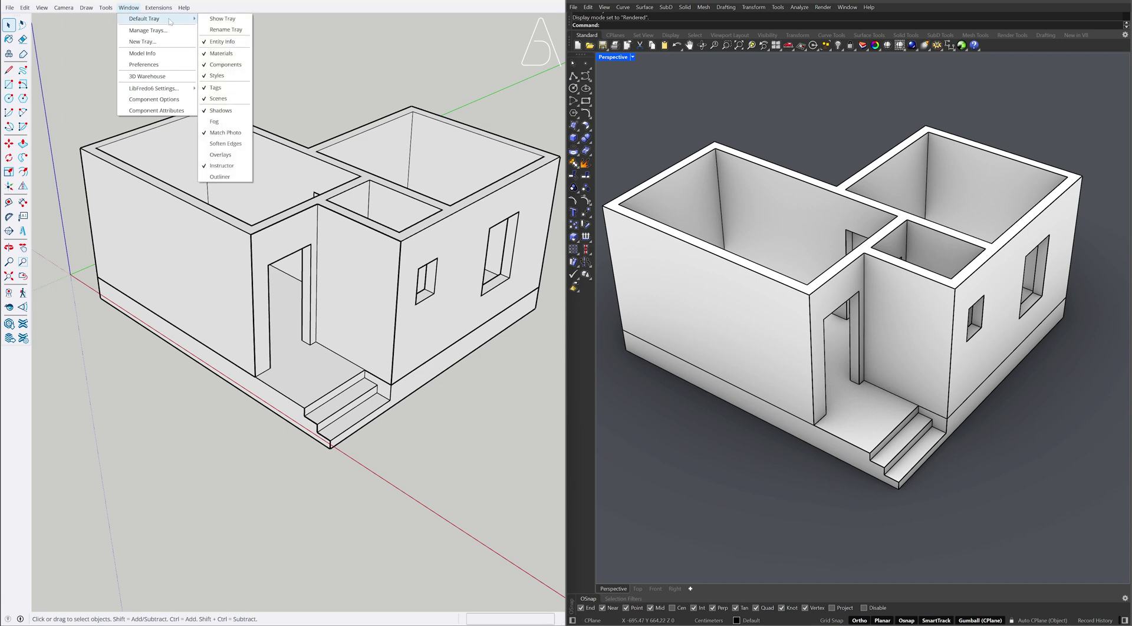
left_click(222, 19)
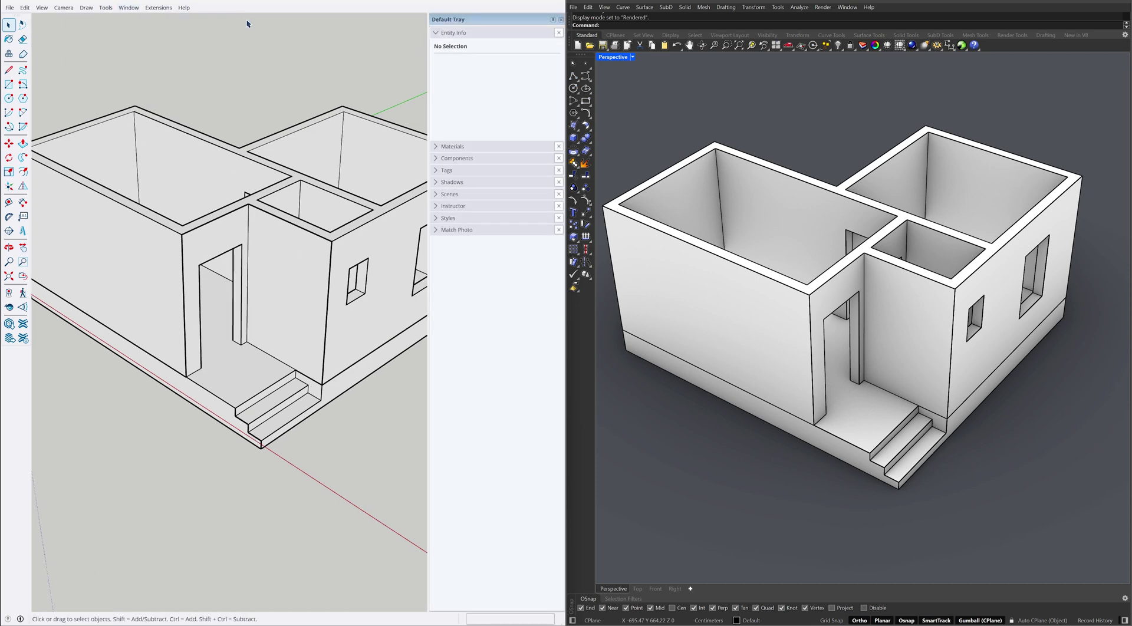
left_click(435, 33)
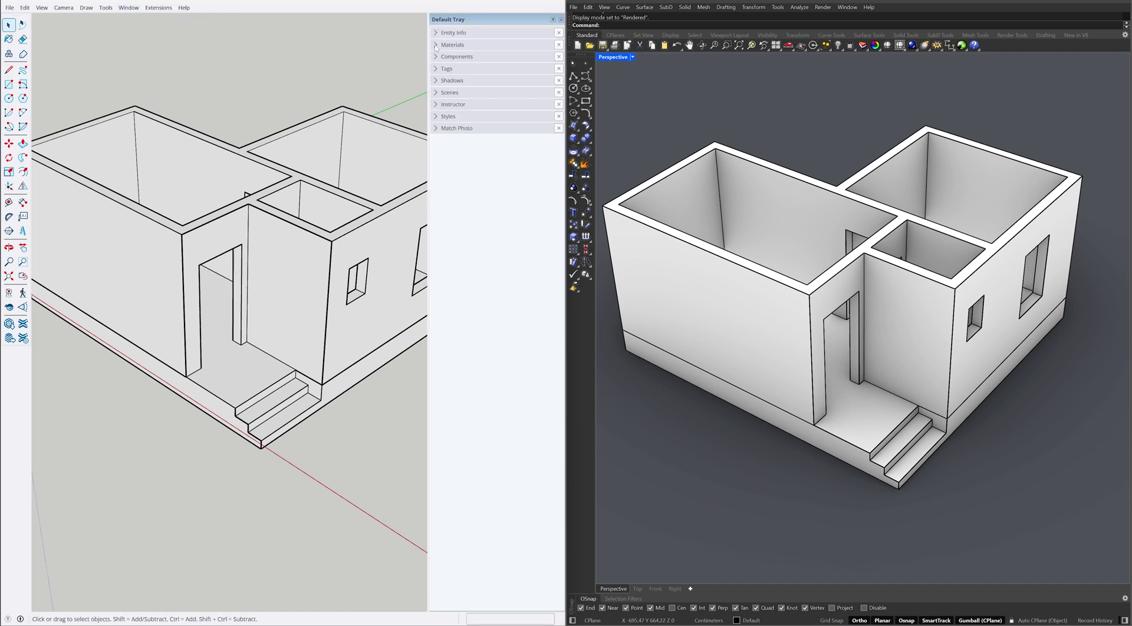
left_click(435, 44)
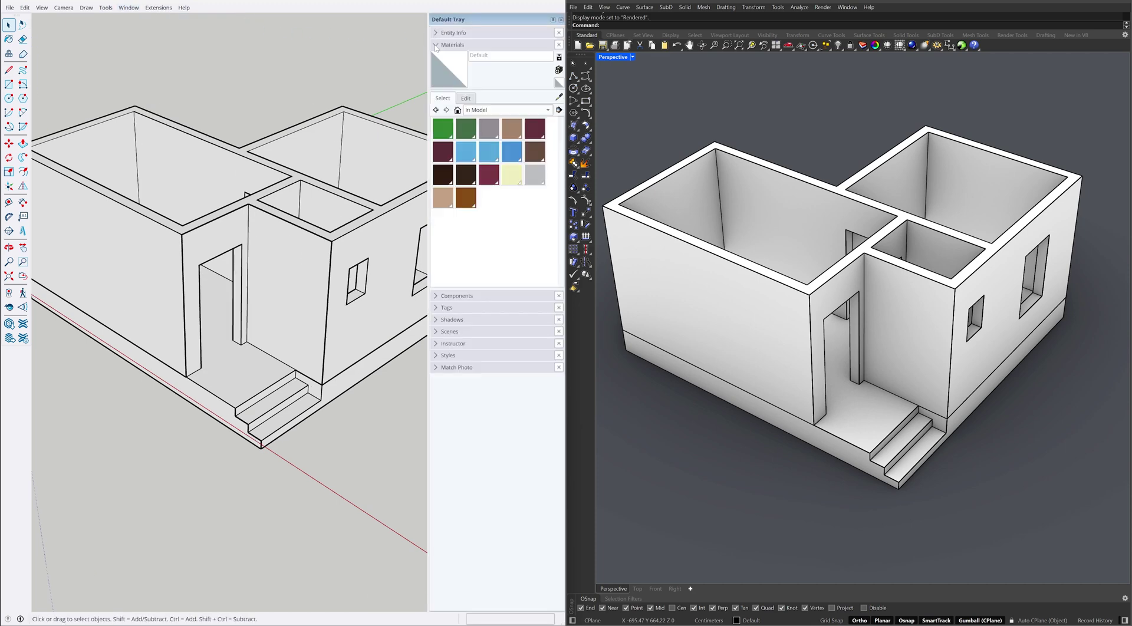
Paint the floor slab with Polished Concrete Old from Asphalt and Concrete.
left_click(505, 110)
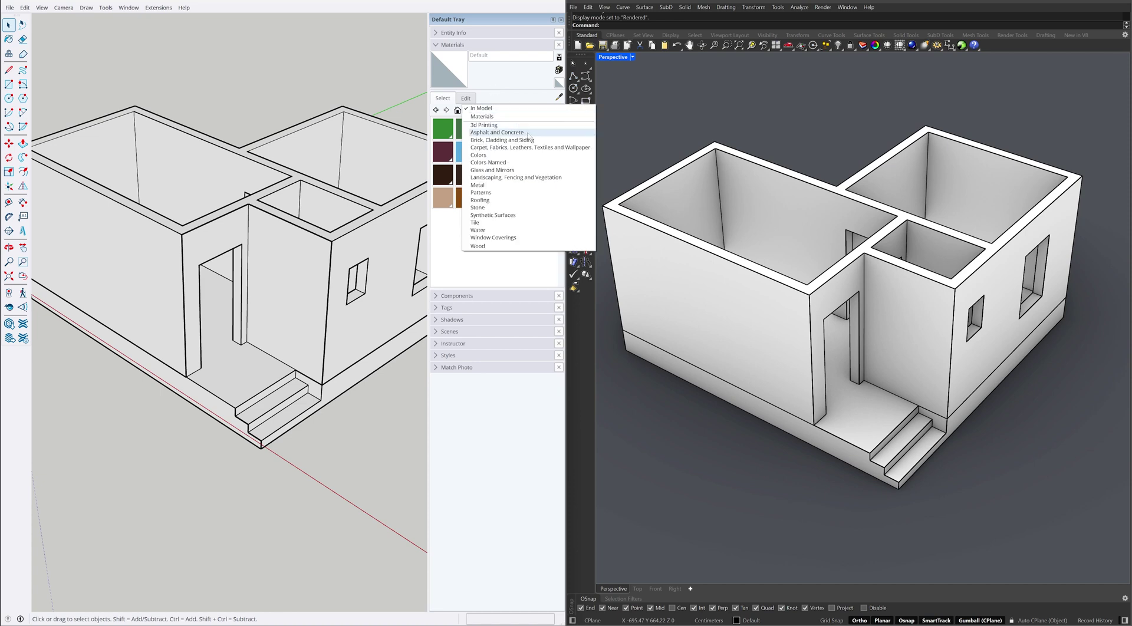
left_click(497, 132)
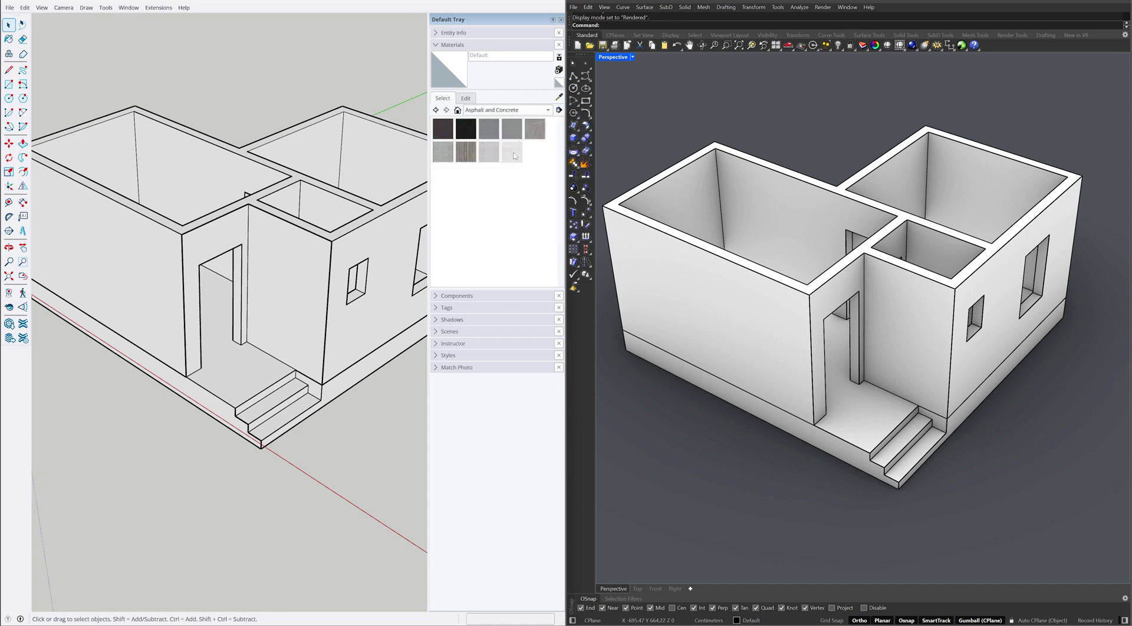
left_click(514, 154)
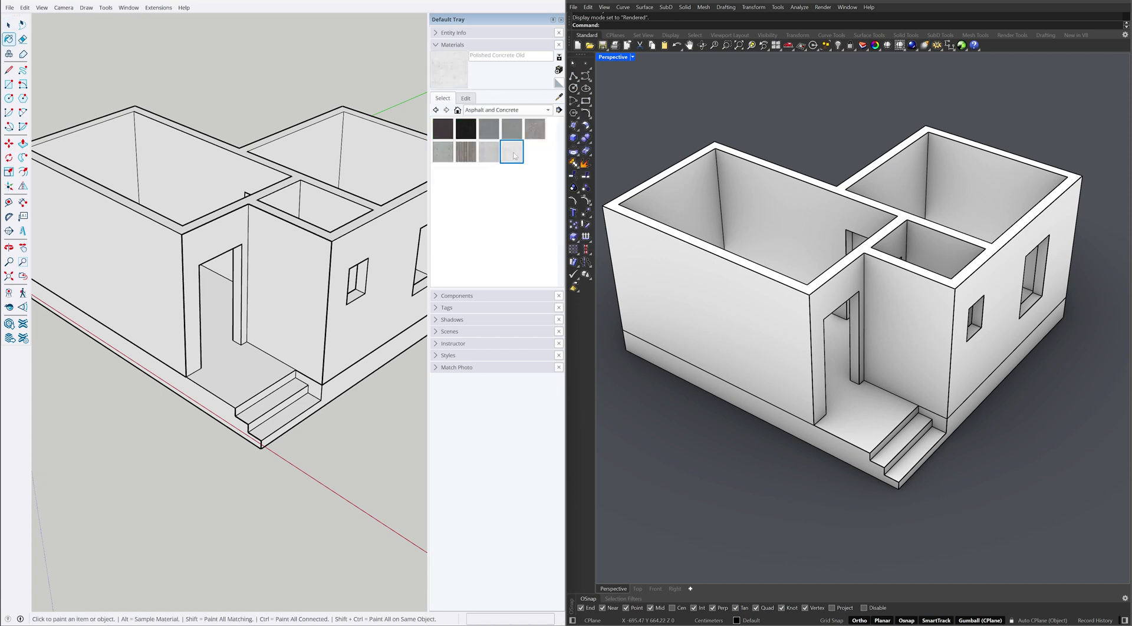
left_click(240, 371)
key("space")
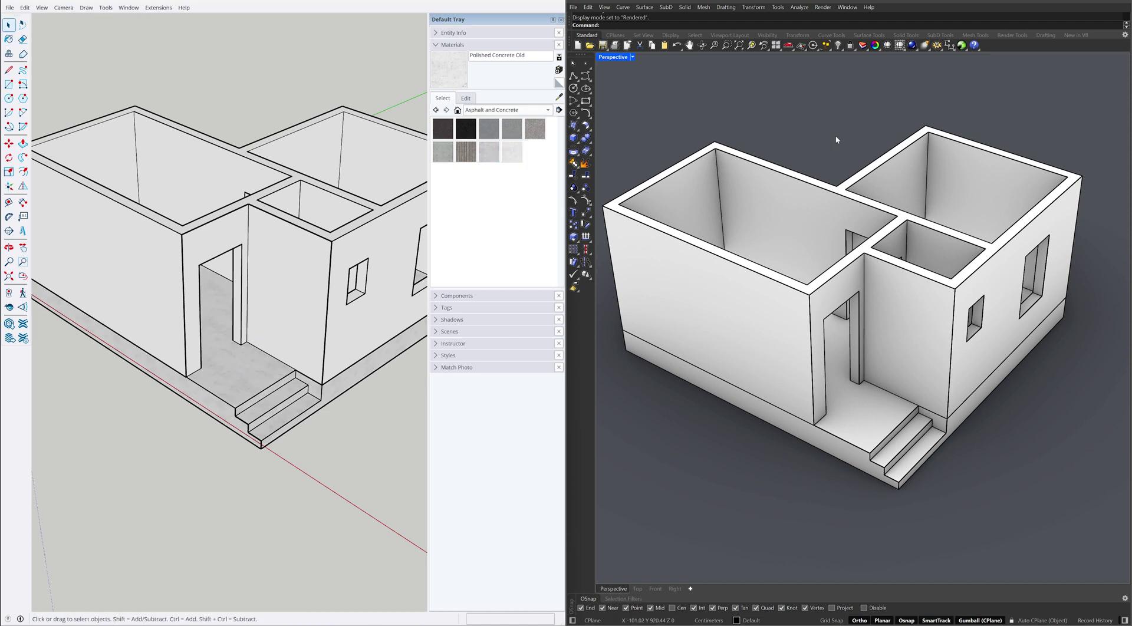
Select Rhino's base slab in Properties and start a new material for it.
left_click(875, 48)
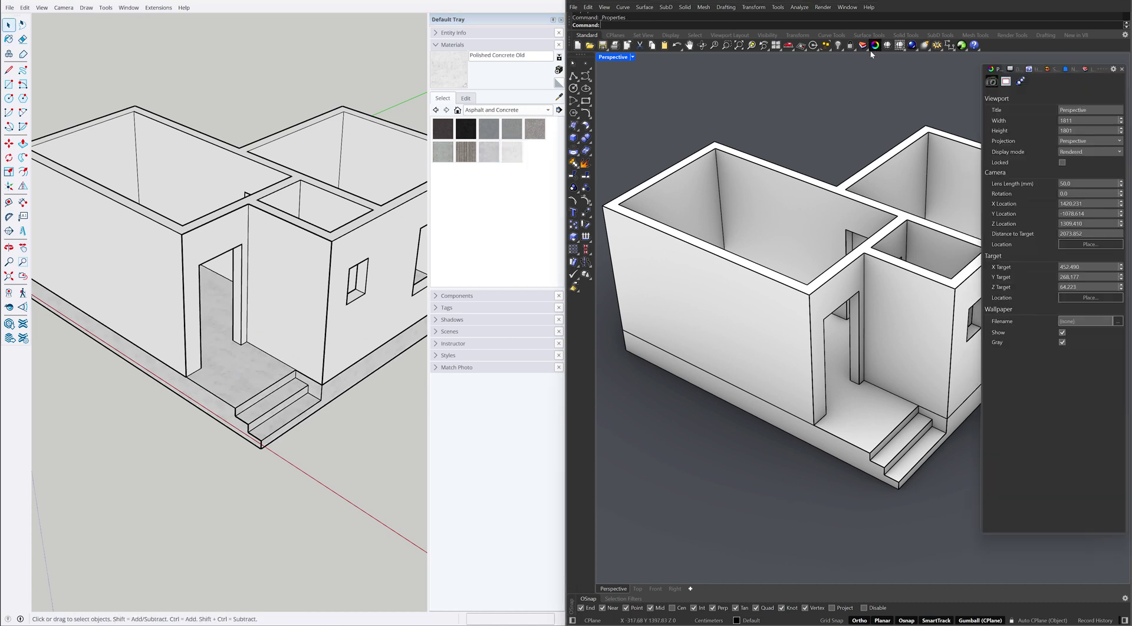
left_click(854, 411)
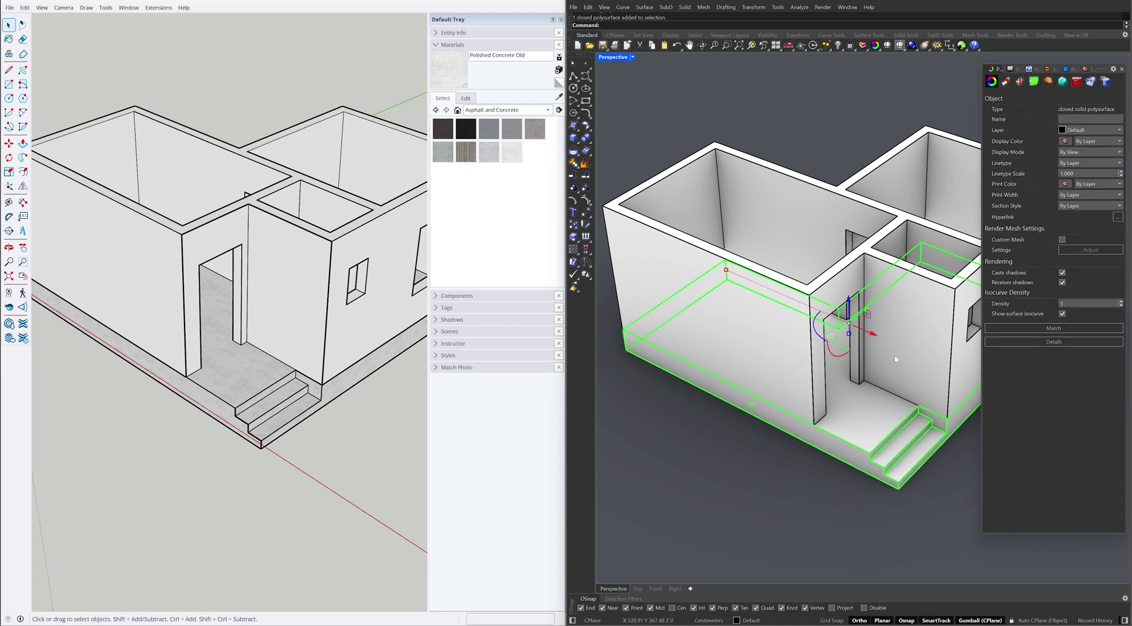
left_click(1006, 83)
left_click(1070, 105)
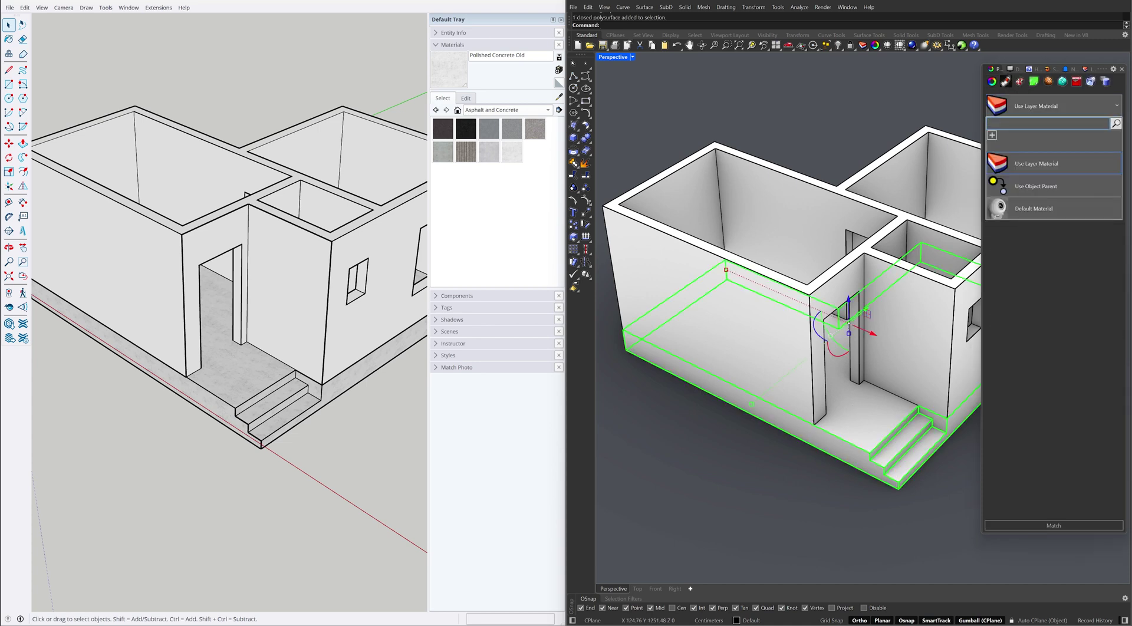
left_click(1028, 140)
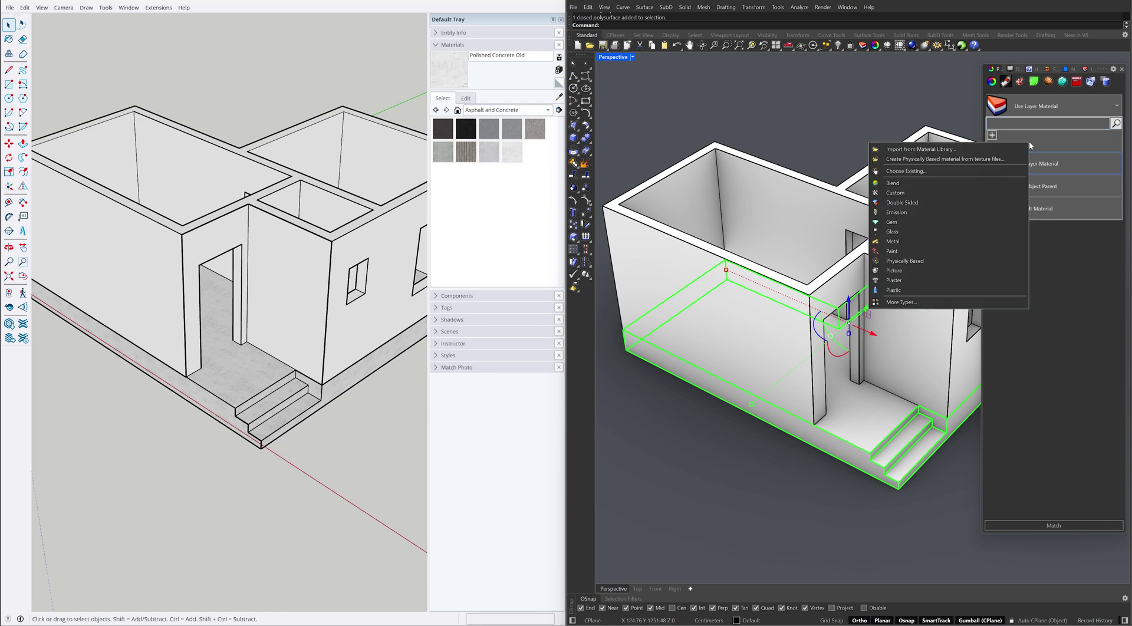
Import Concrete rusty from Architectural\Wall\Concrete and apply it to the slab.
left_click(936, 301)
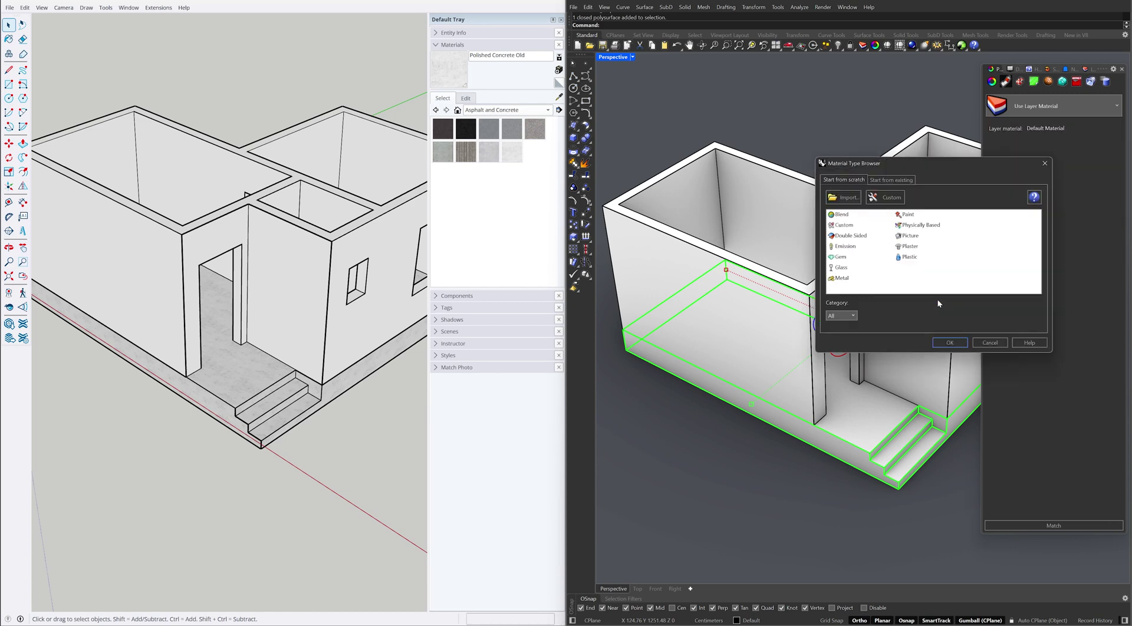
left_click(857, 198)
double_click(730, 206)
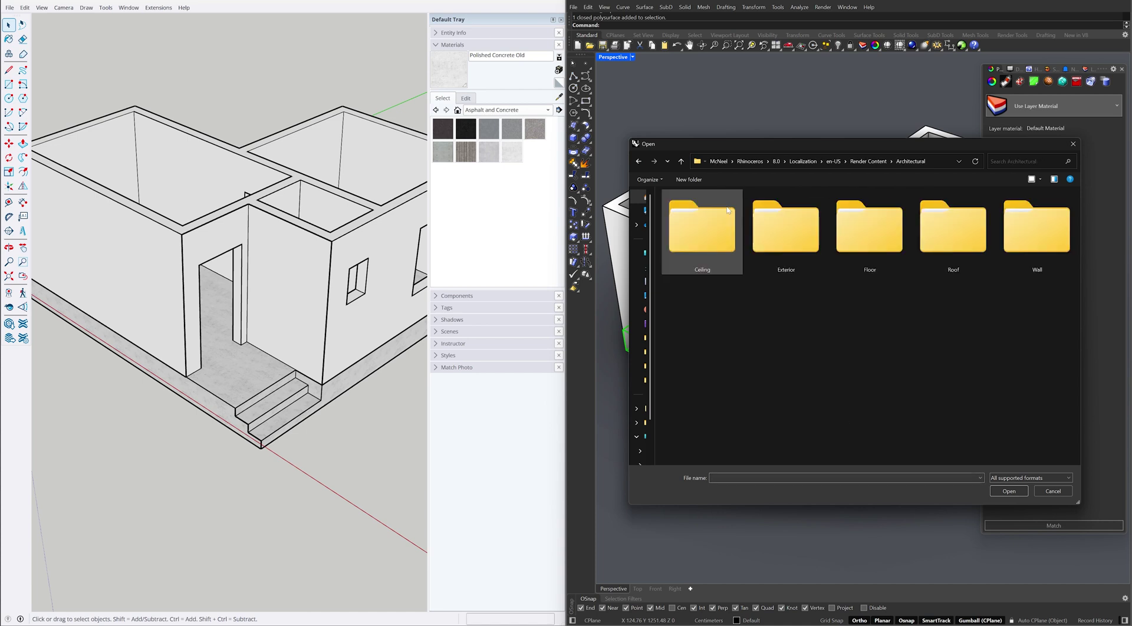
double_click(1012, 246)
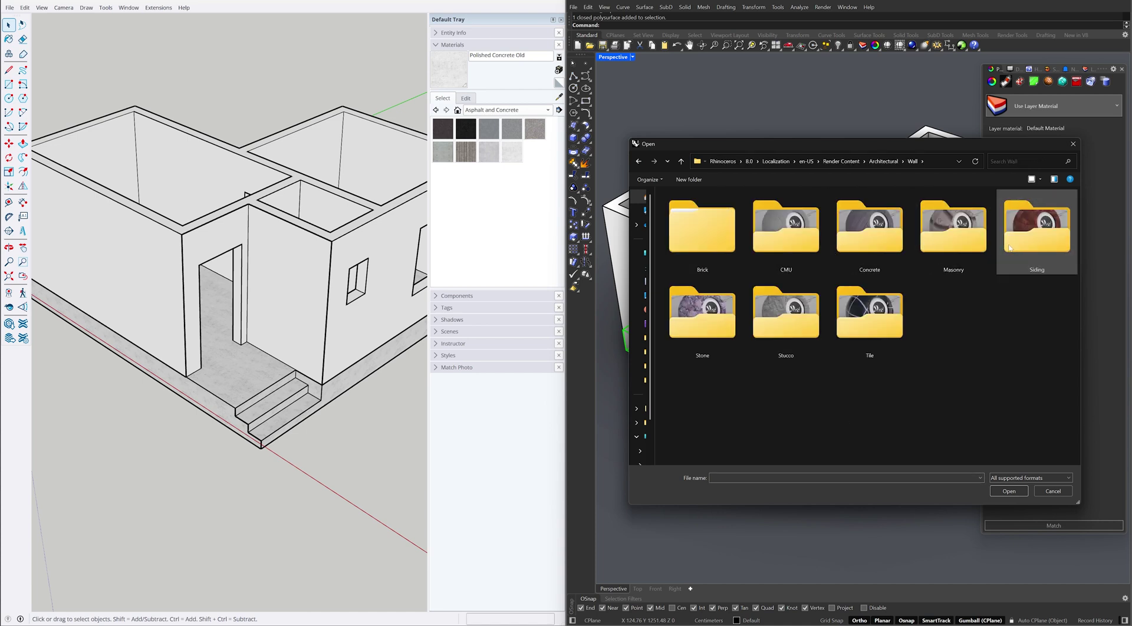
double_click(879, 238)
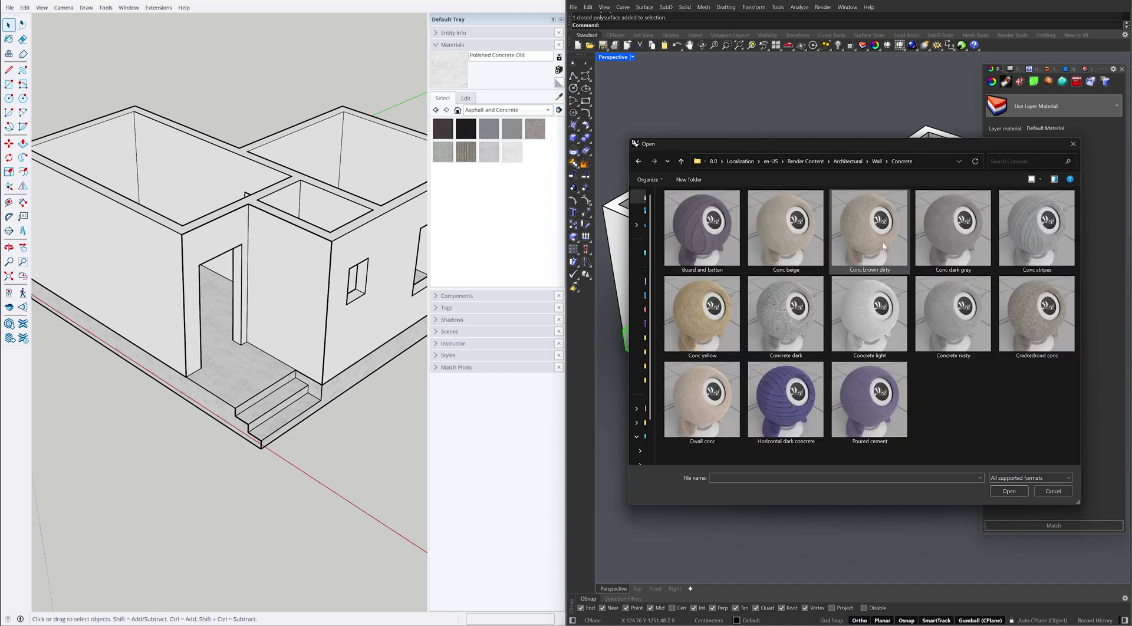
left_click(929, 305)
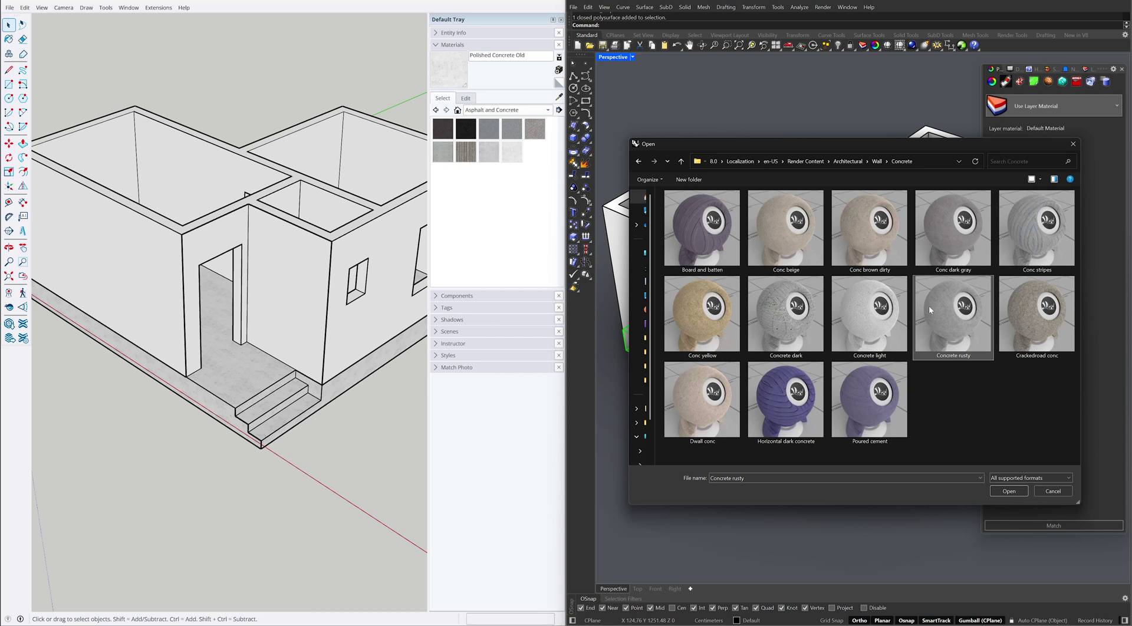
left_click(996, 490)
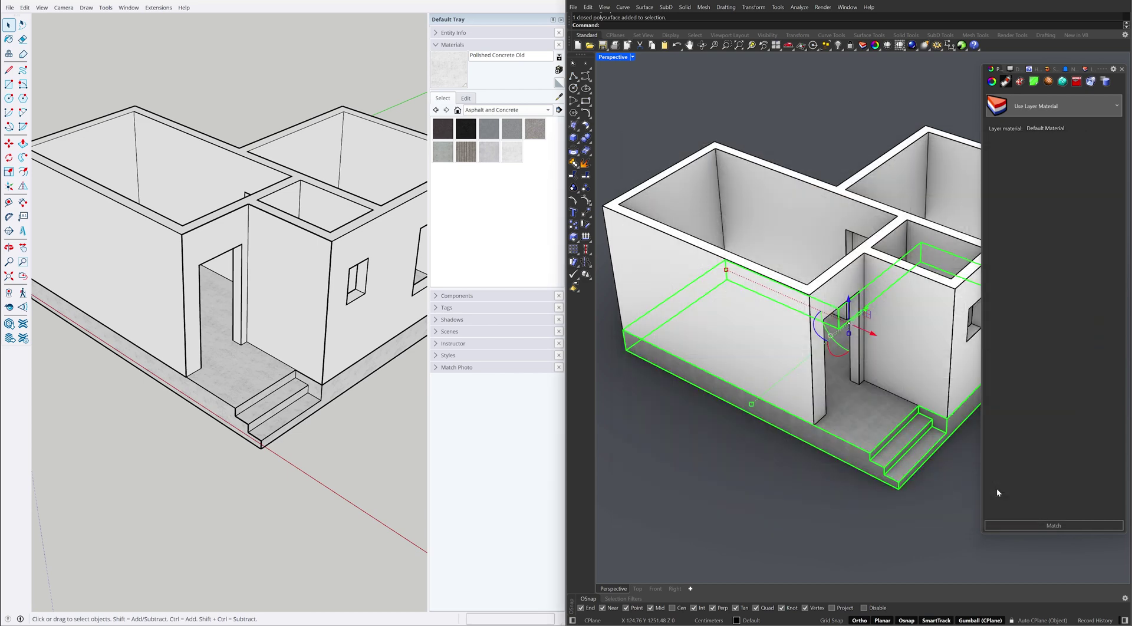
left_click(961, 480)
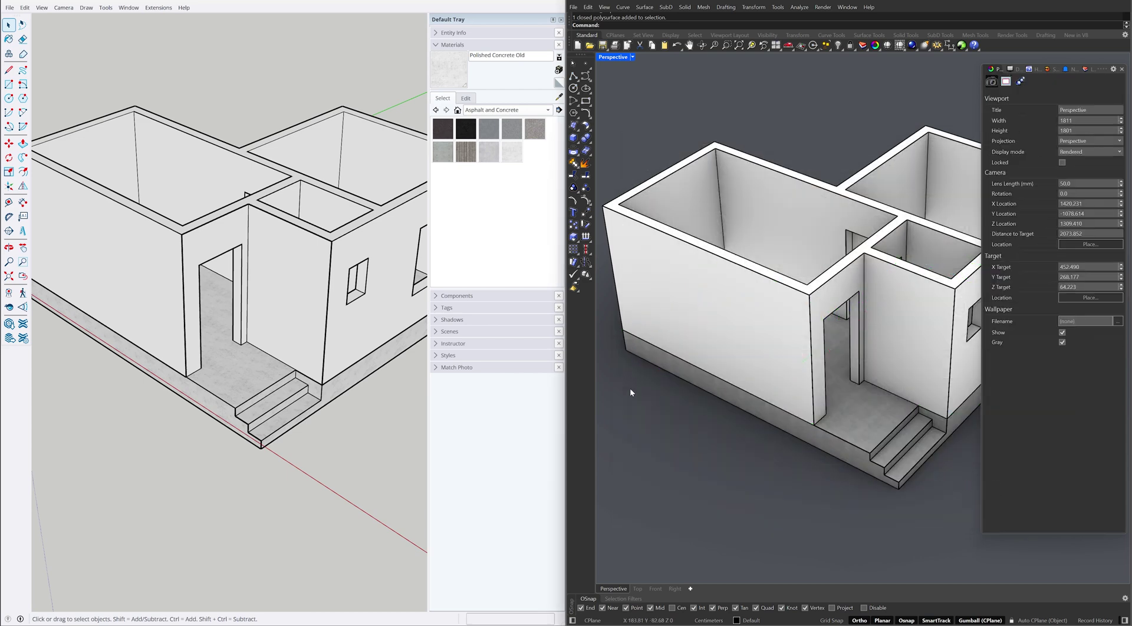
left_click(400, 375)
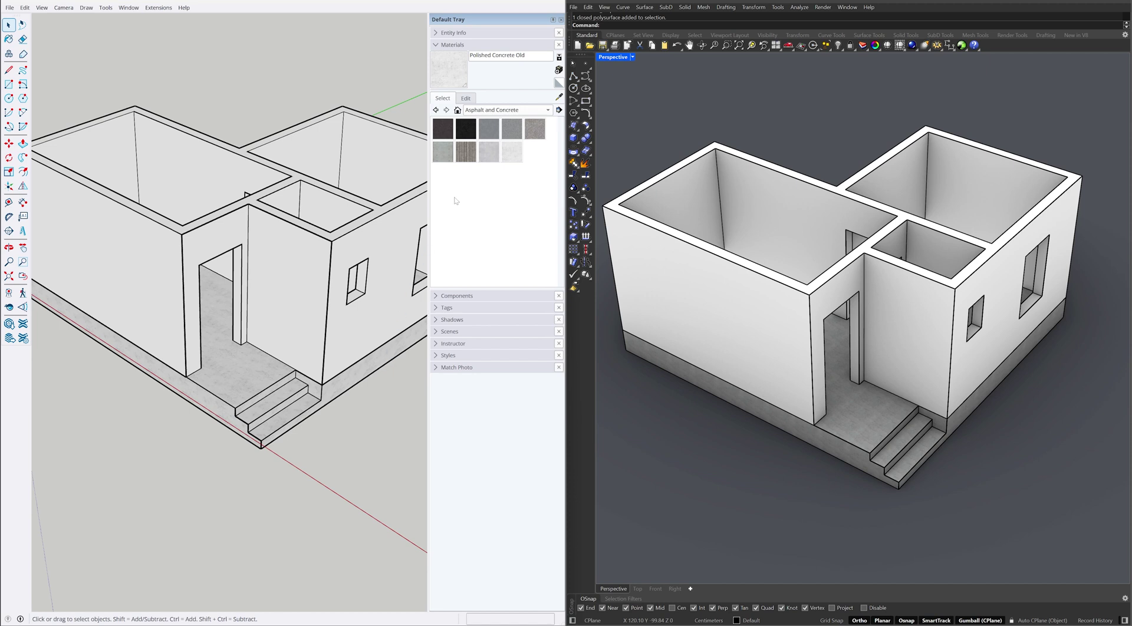
Paint SketchUp's house walls with Brick Antique 01 from Brick, Cladding and Siding.
left_click(526, 109)
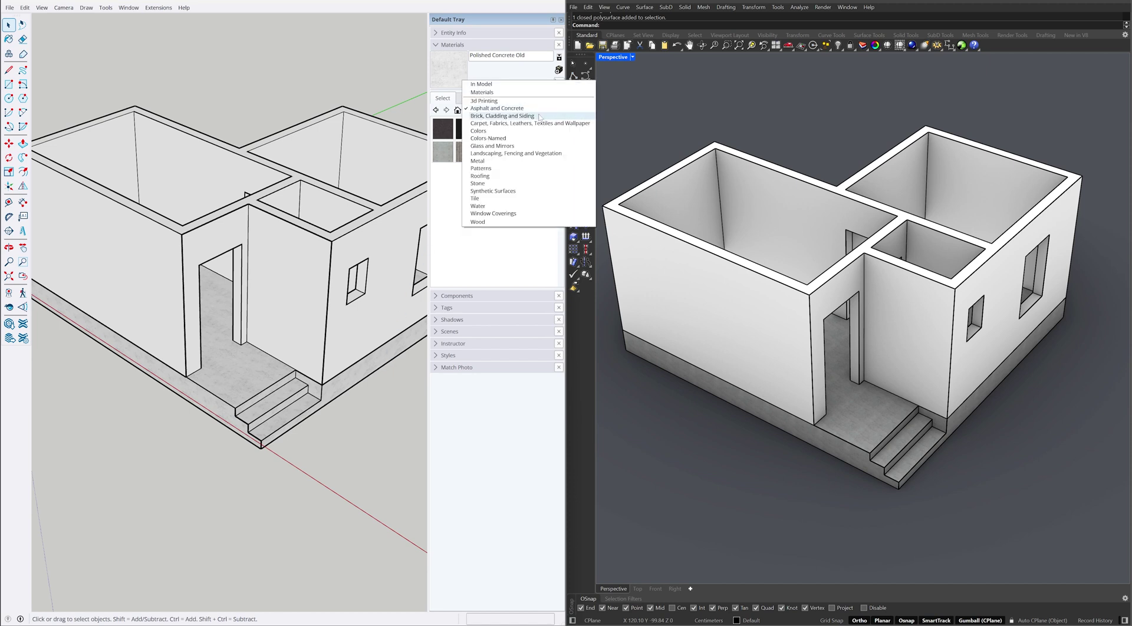
left_click(524, 116)
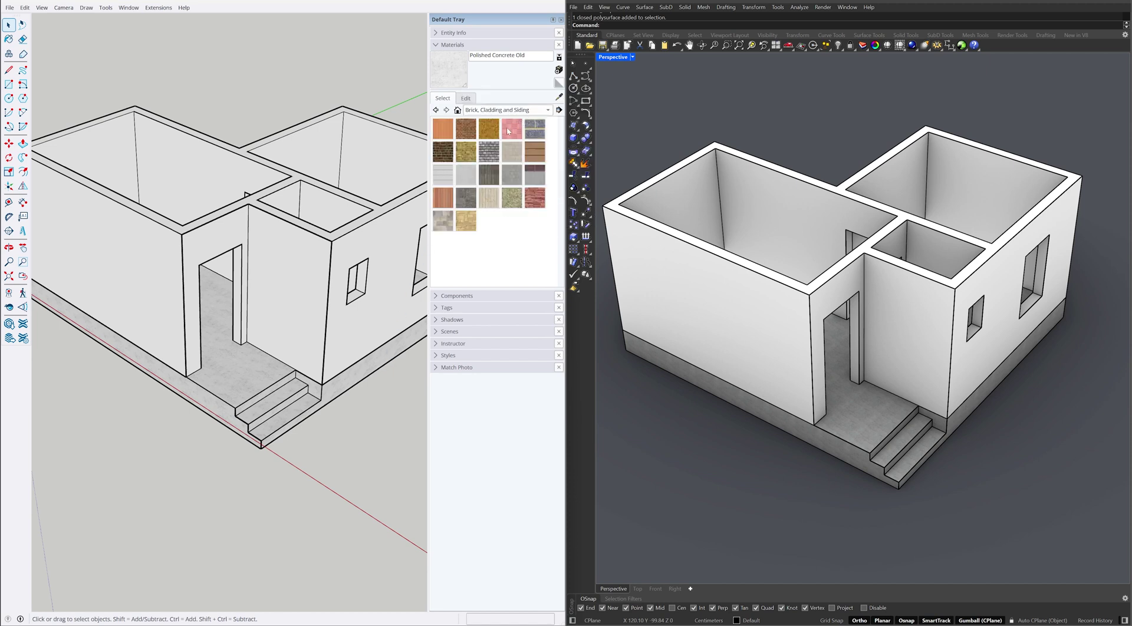
left_click(466, 129)
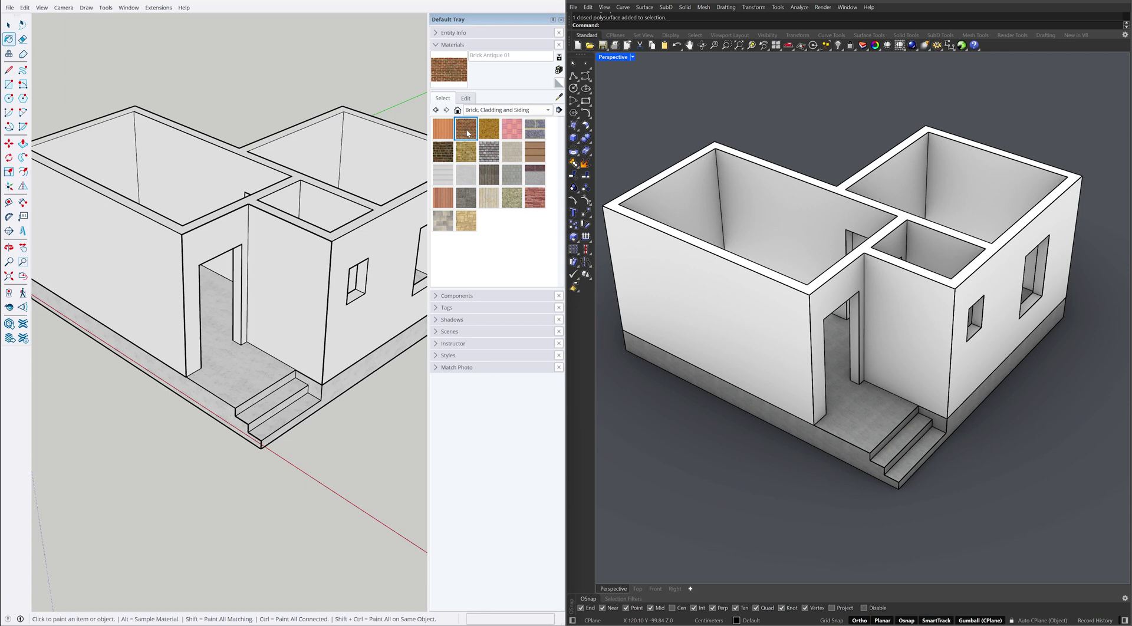
left_click(289, 247)
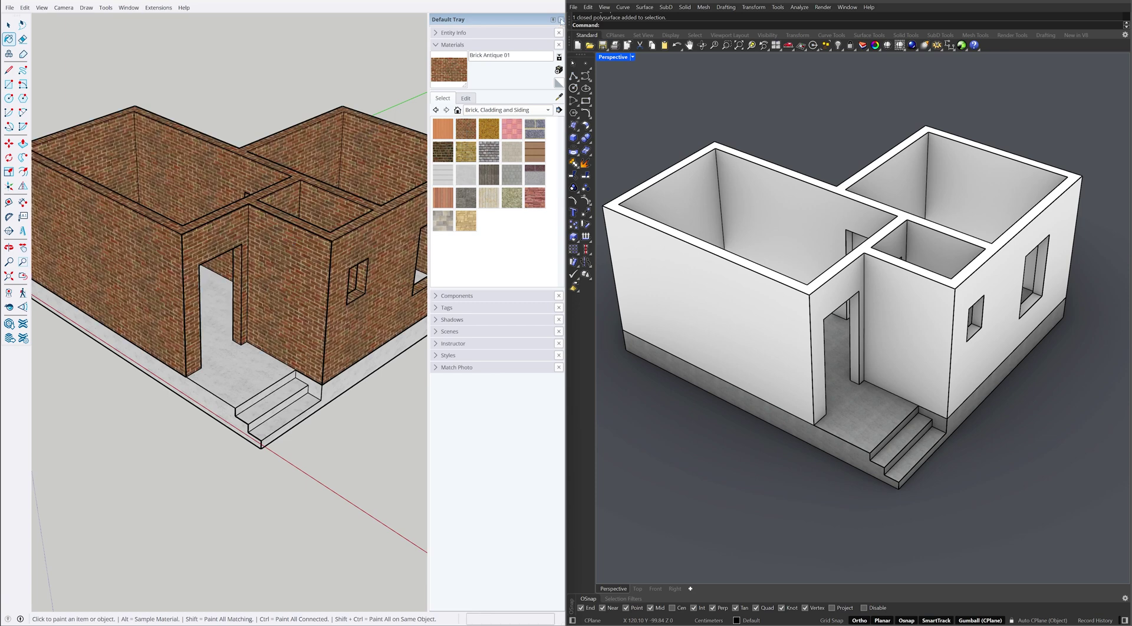
left_click(561, 19)
key("space")
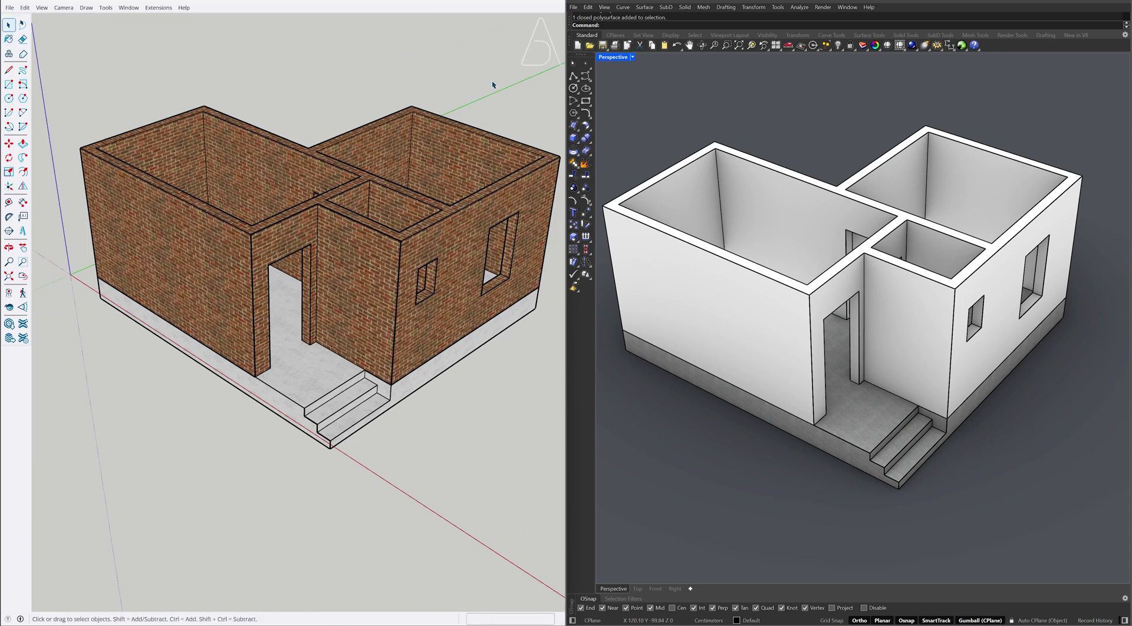
Select Rhino's house walls and start importing a new material for them.
left_click(778, 172)
left_click(1006, 81)
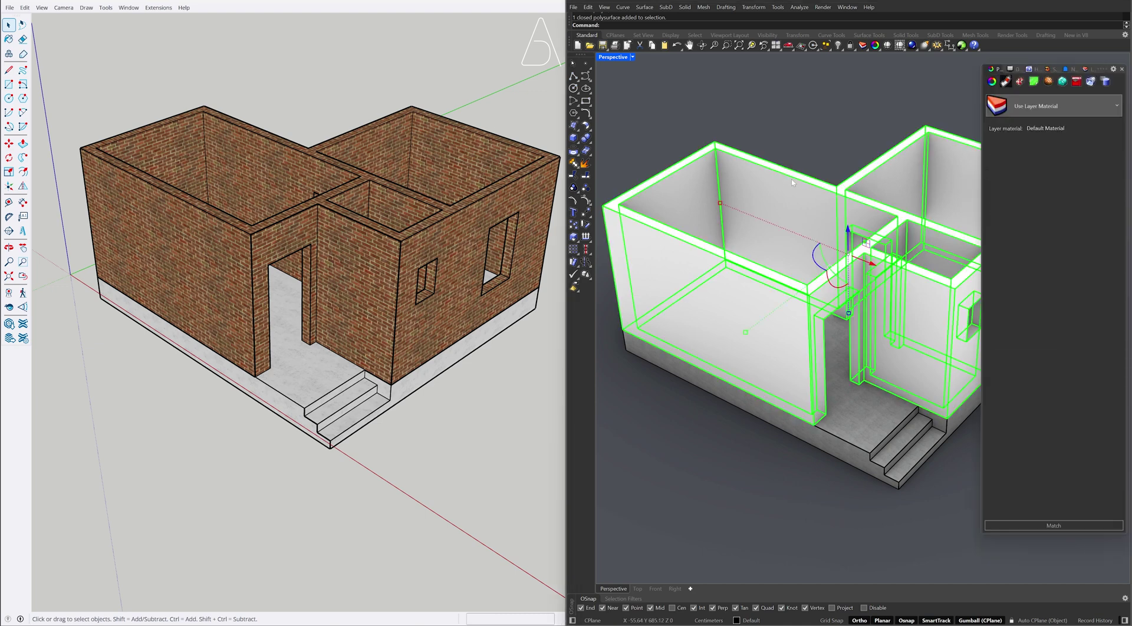
left_click(1069, 101)
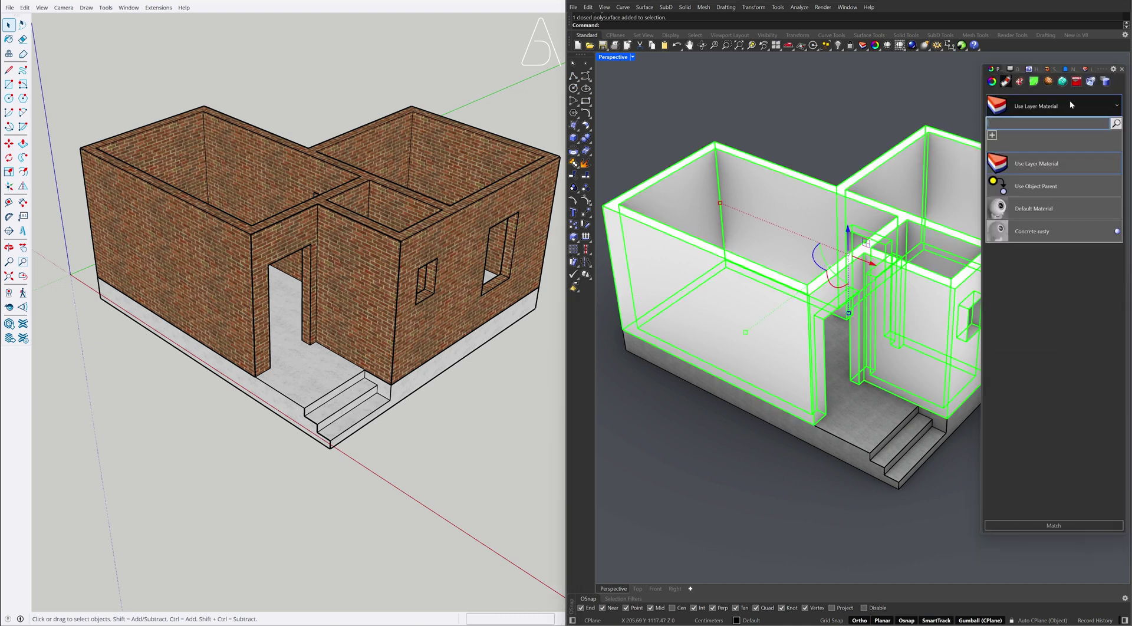
left_click(1060, 137)
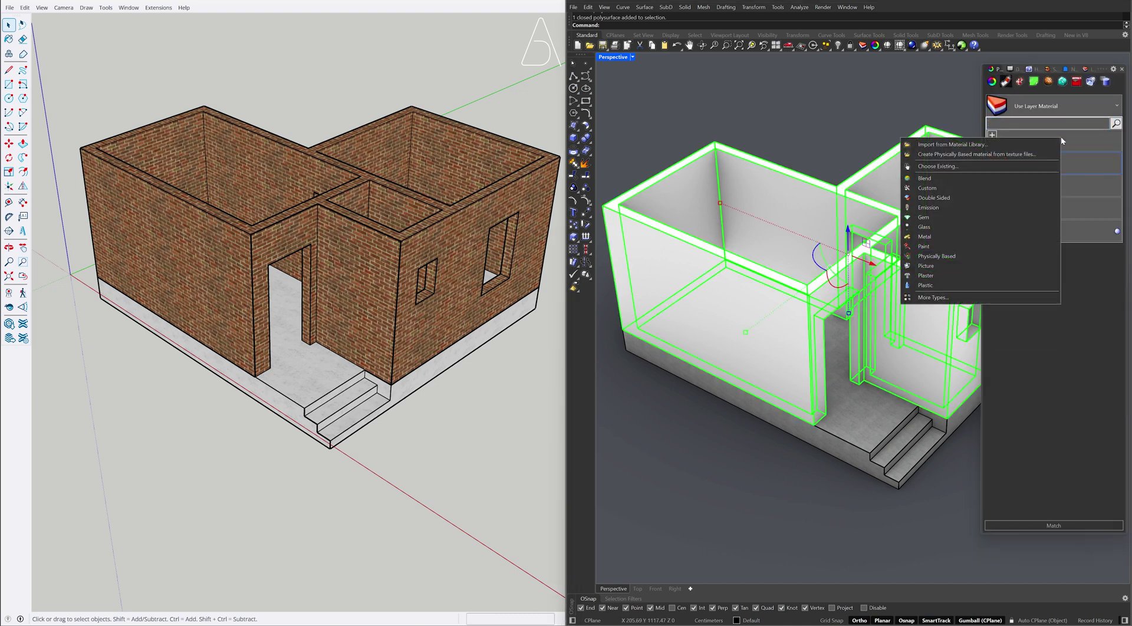
left_click(983, 298)
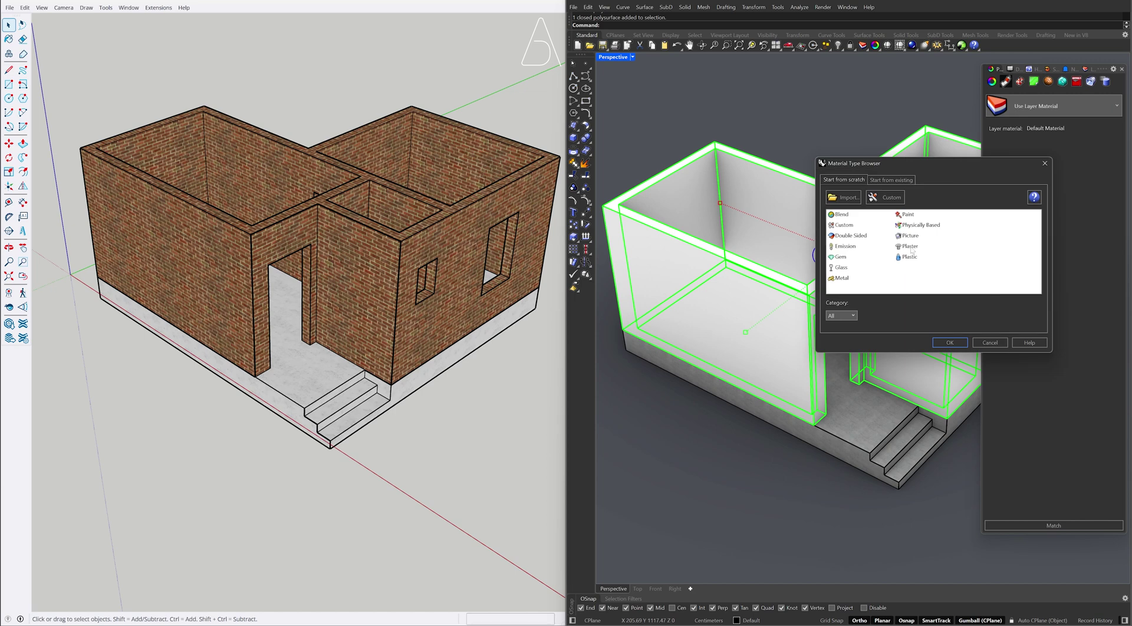
left_click(849, 198)
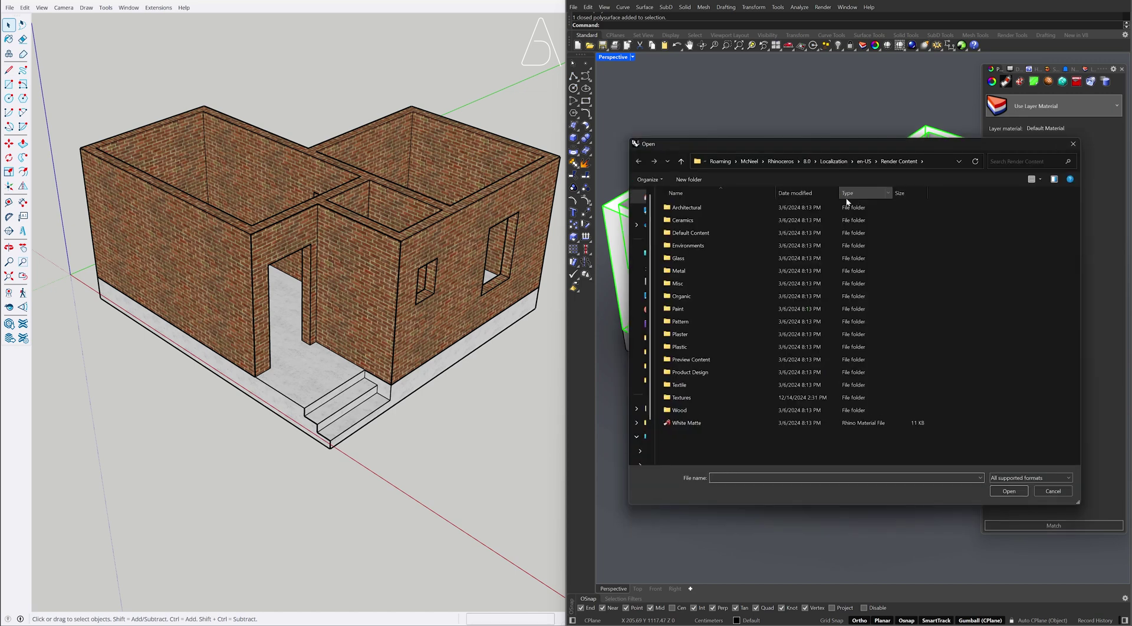
Apply Brick wall 3D mortar from Architectural/Wall/Brick/English bond to the walls.
double_click(737, 207)
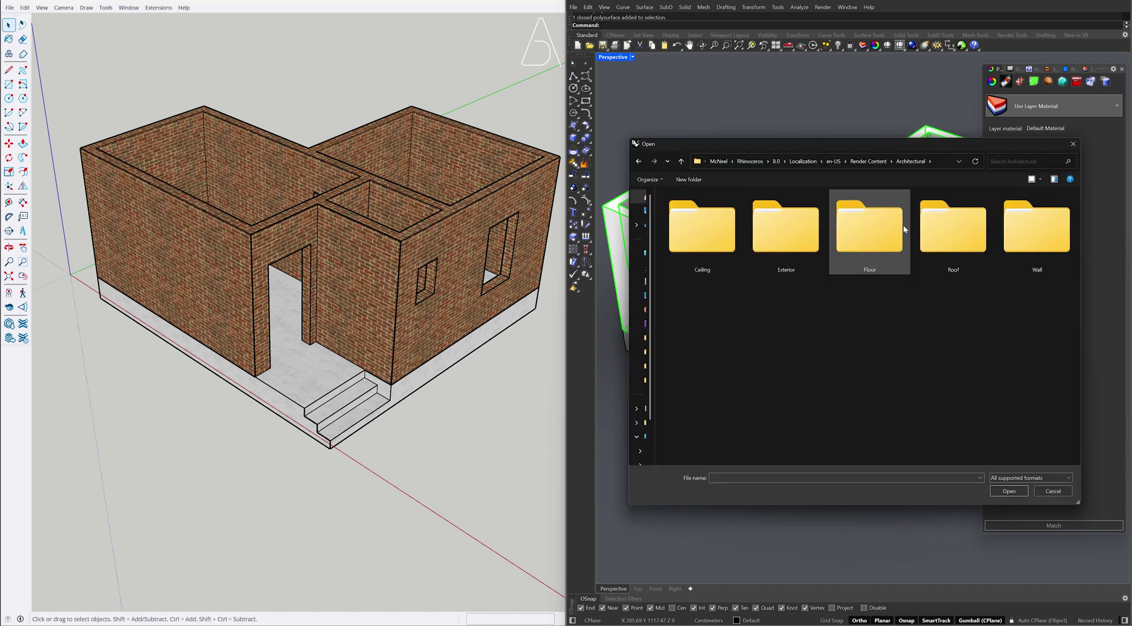
double_click(1011, 238)
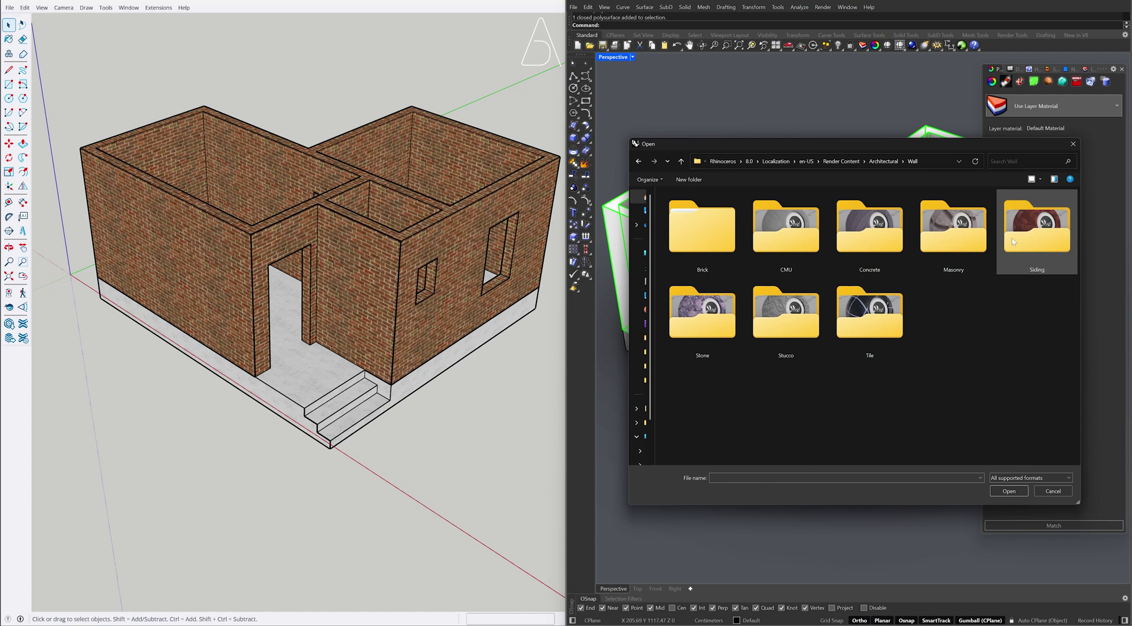
double_click(722, 237)
double_click(722, 237)
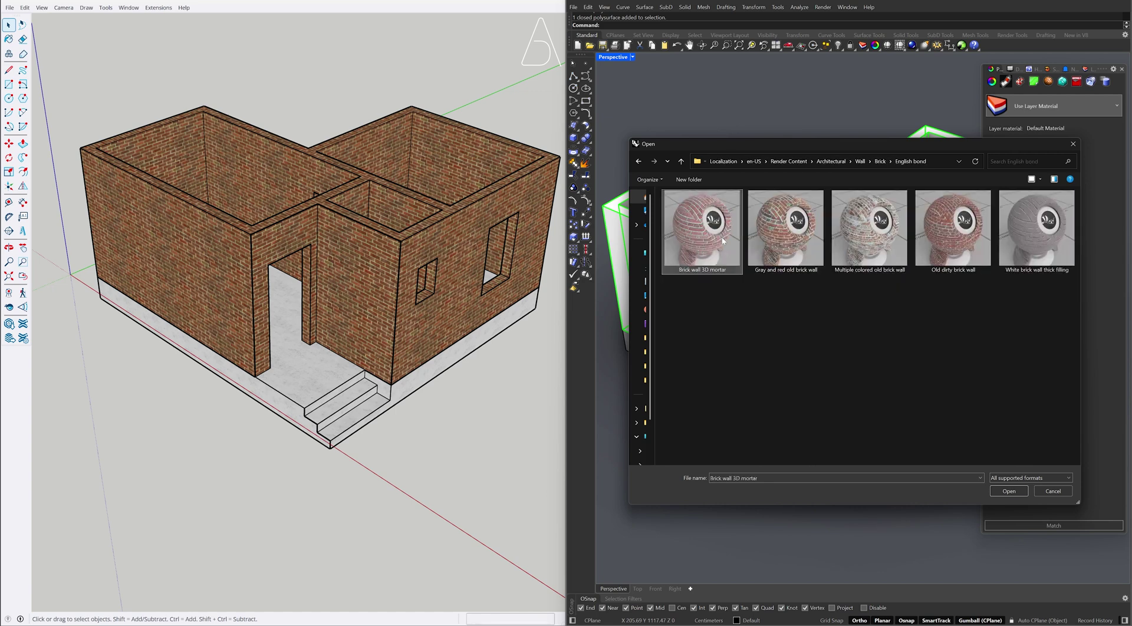
double_click(723, 241)
left_click(801, 130)
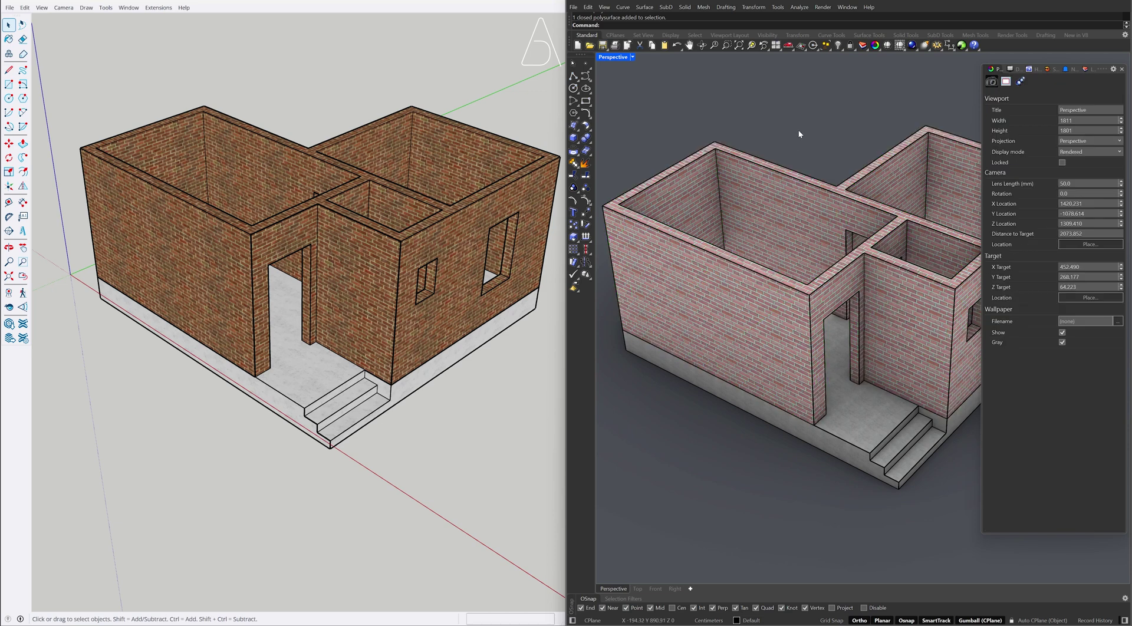
Turn on shadows in SketchUp's display options.
key("F3")
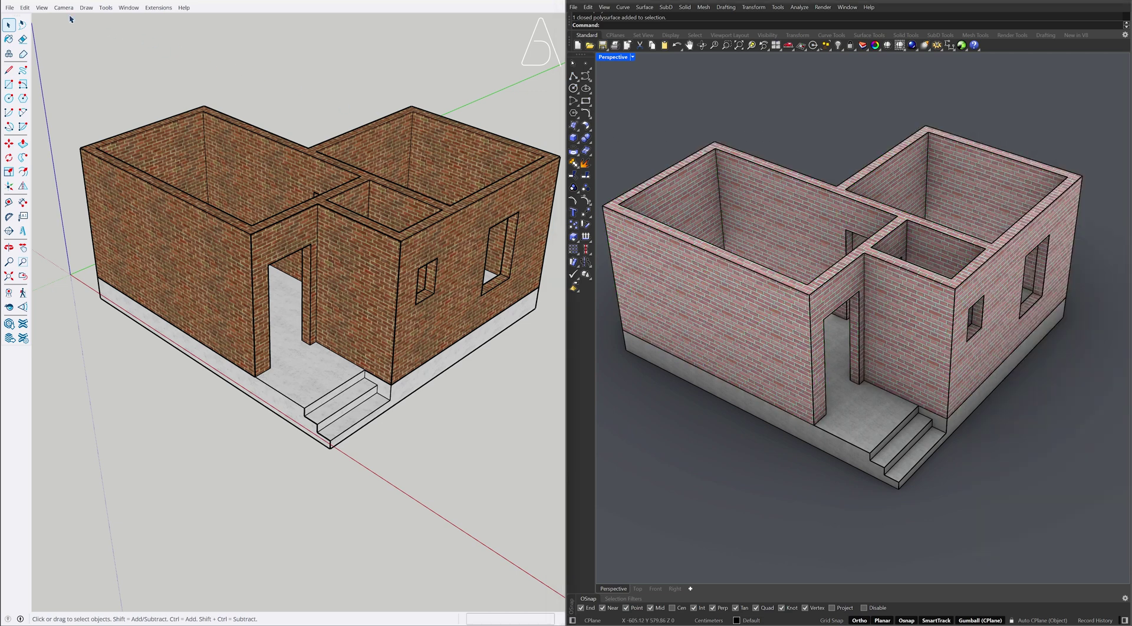
left_click(41, 7)
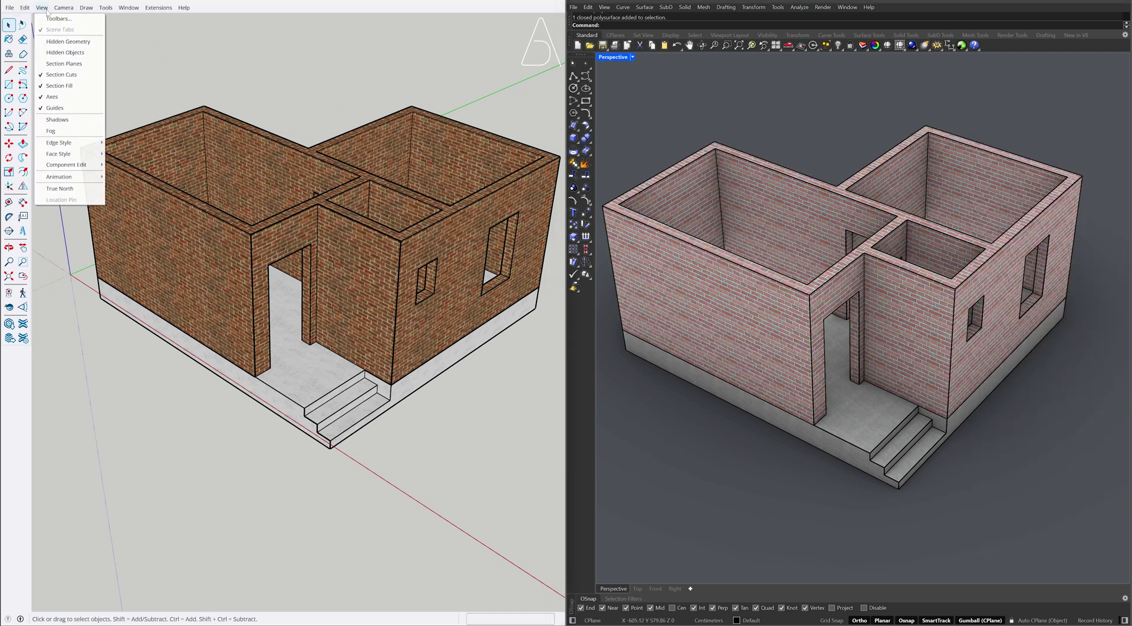
left_click(81, 120)
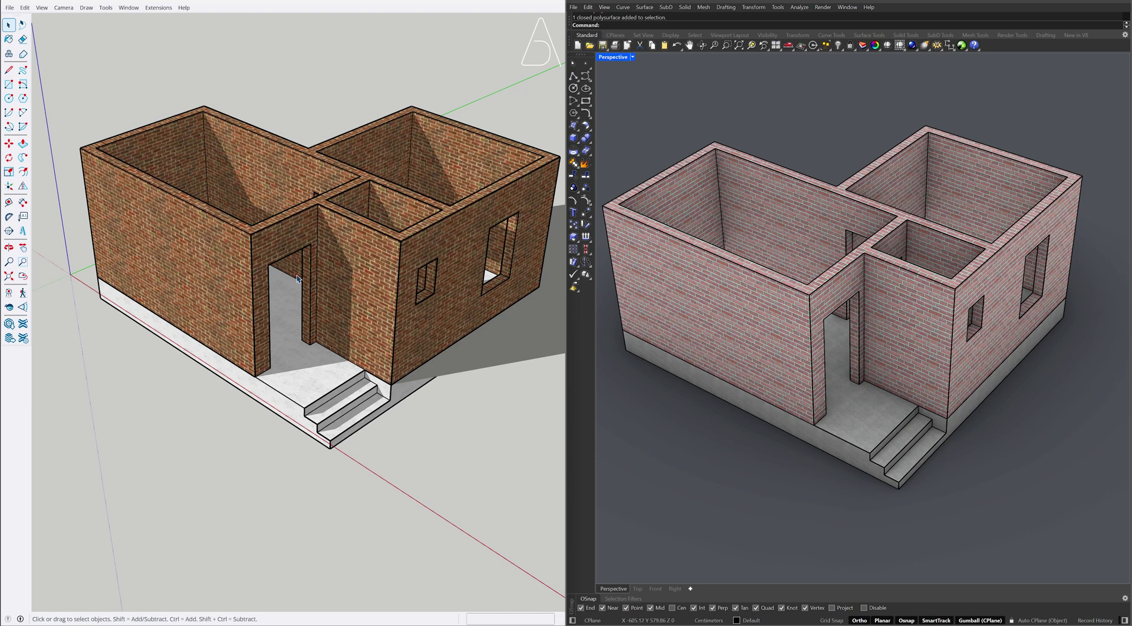
middle_click_drag(303, 272, 296, 233)
Move the concrete base and brick walls up 51 cm from the base corner.
key("space")
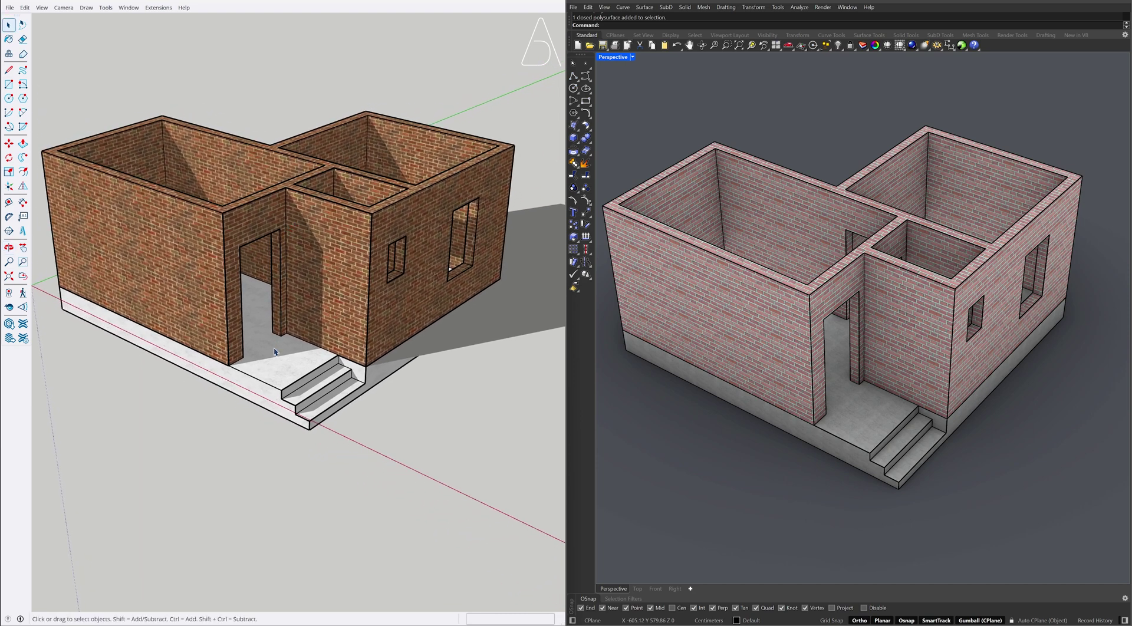
left_click(276, 351)
left_click(196, 301, "shift")
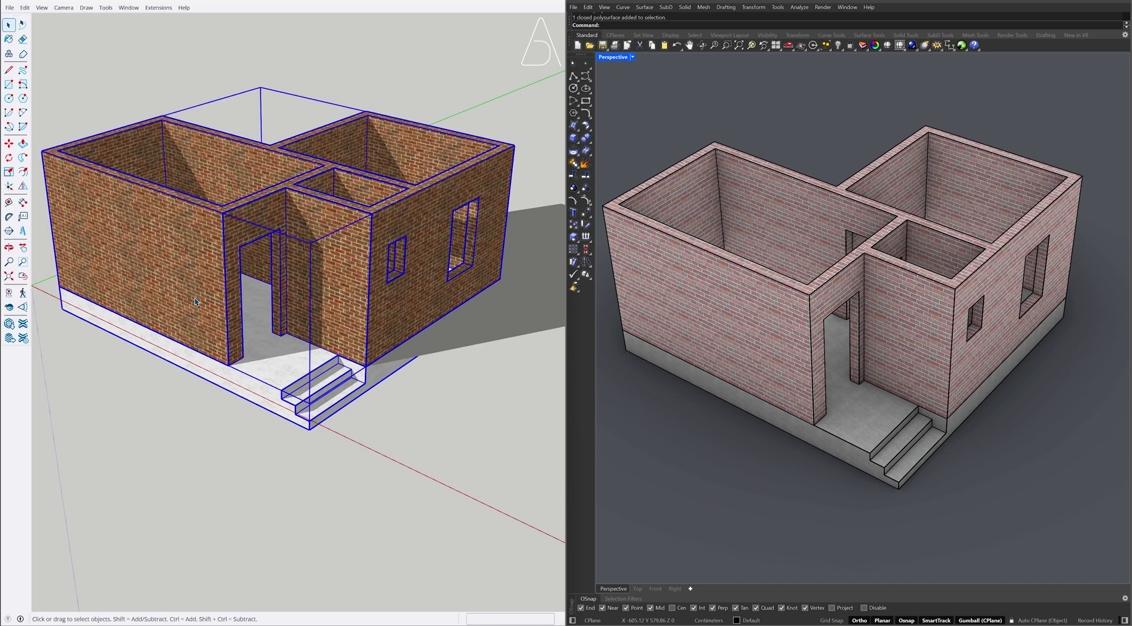
key("m")
left_click(62, 309)
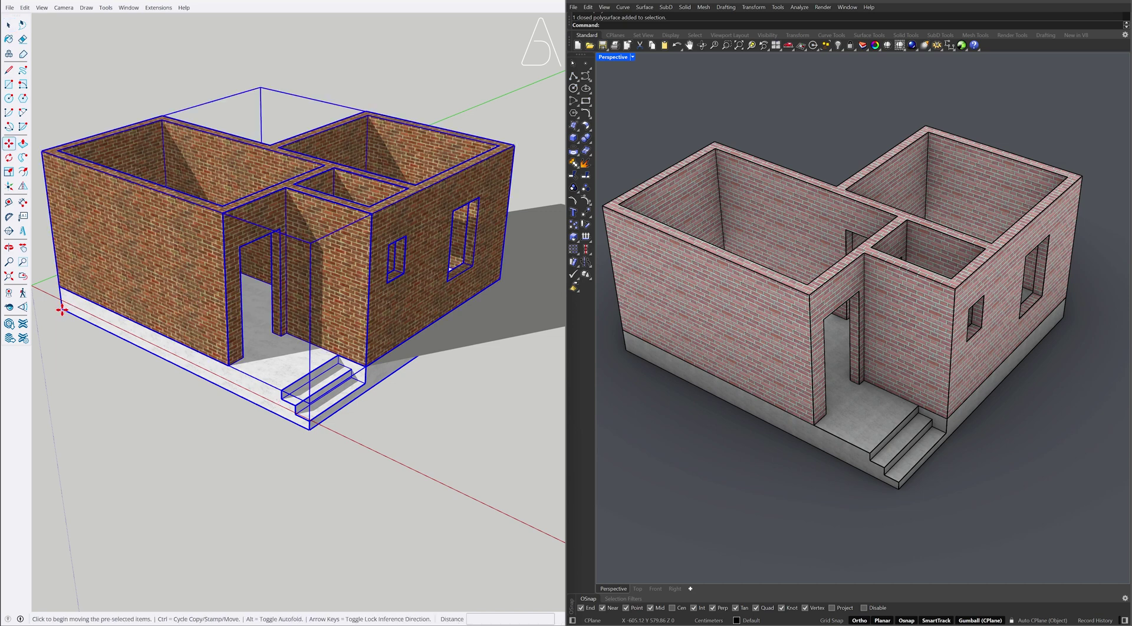
type("5")
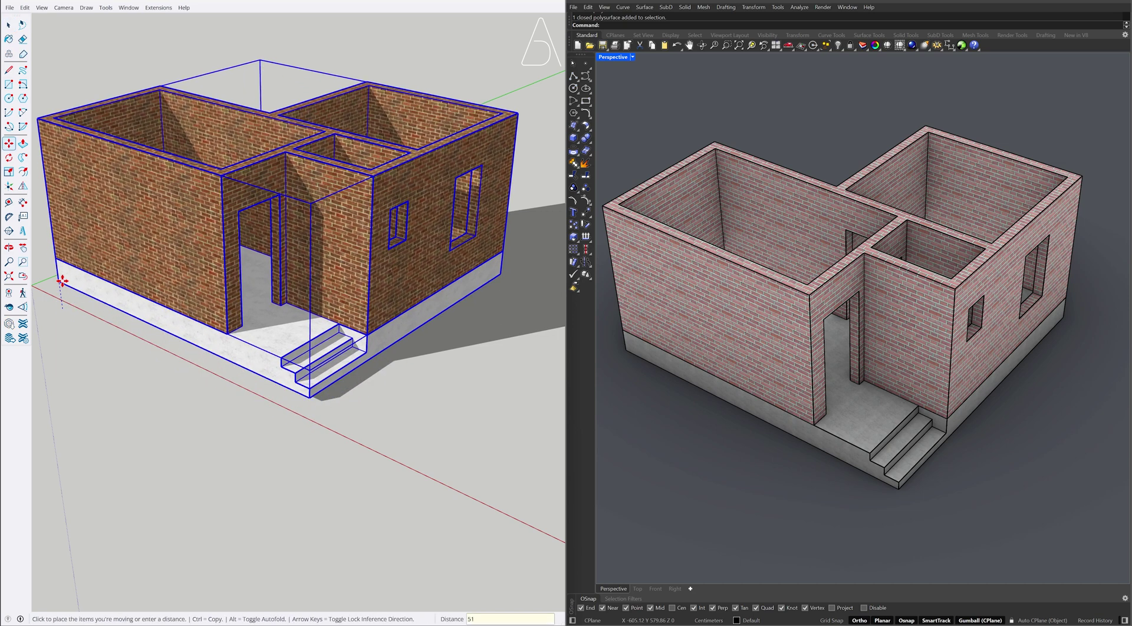
type("1")
key("Return")
key("ctrl+t")
mouse_move(313, 260)
middle_mouse_down()
mouse_move(330, 238)
mouse_move(328, 189)
mouse_move(321, 401)
middle_mouse_up()
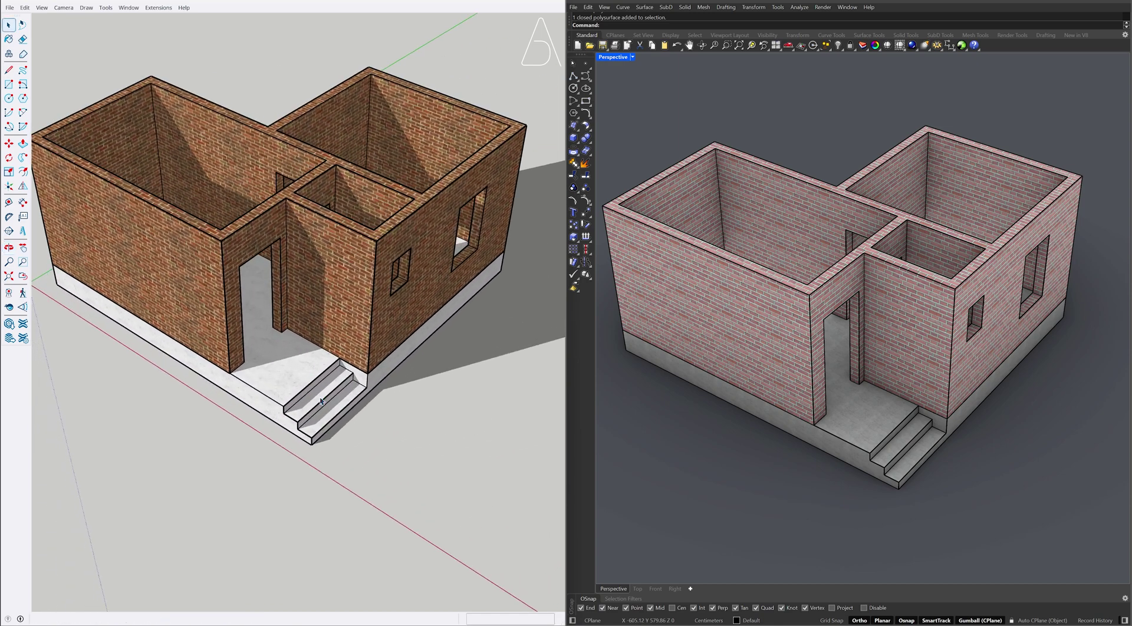
mouse_move(315, 362)
middle_mouse_down("shift")
mouse_move(336, 383)
mouse_move(339, 353)
middle_mouse_up("shift")
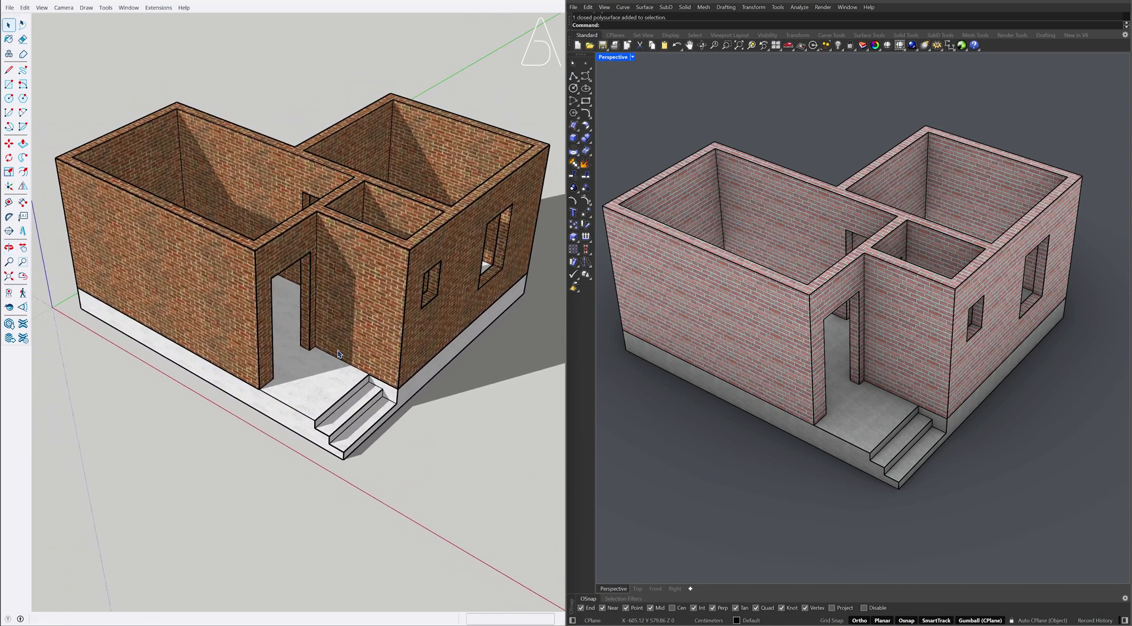
left_click(642, 404)
key("F3")
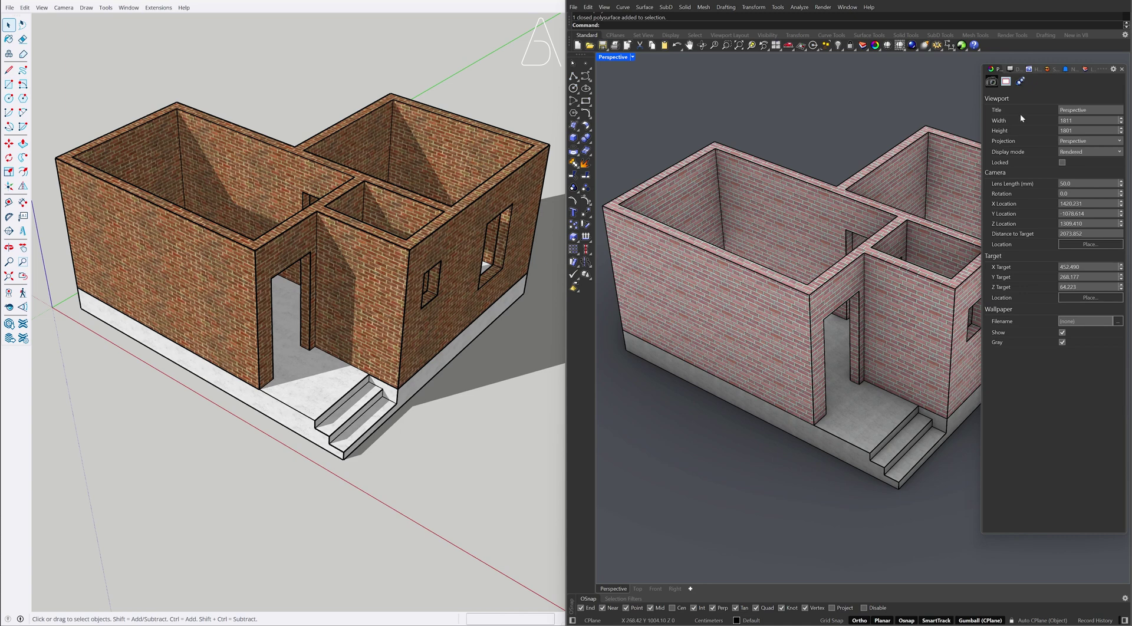
Switch Rhino's sun on with north set to 42.1°.
left_click(1048, 71)
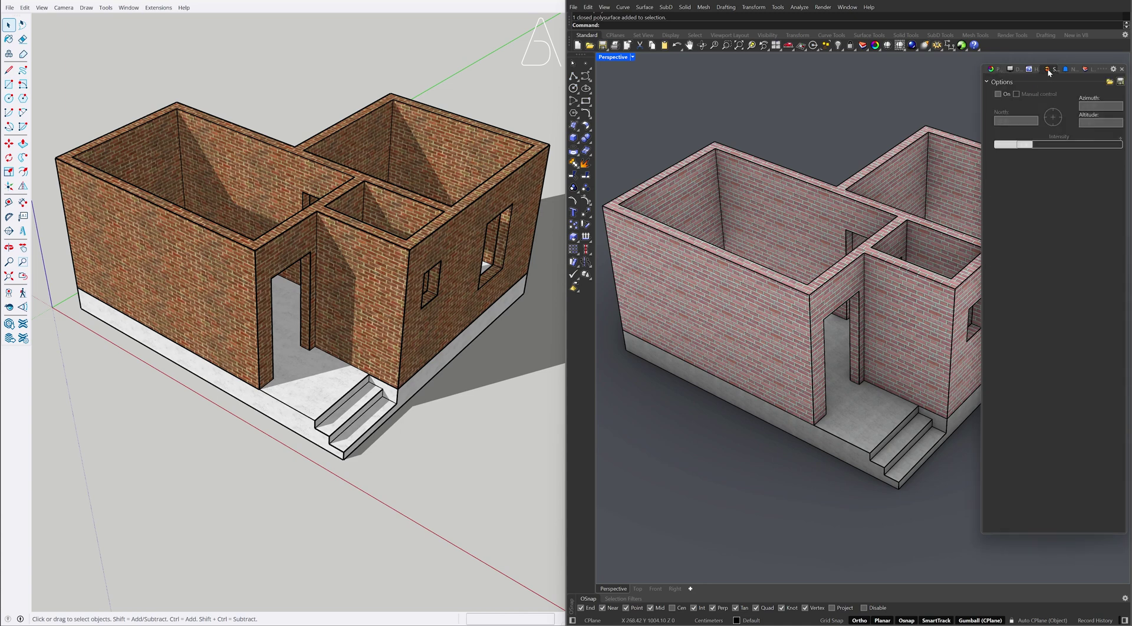
left_click(998, 93)
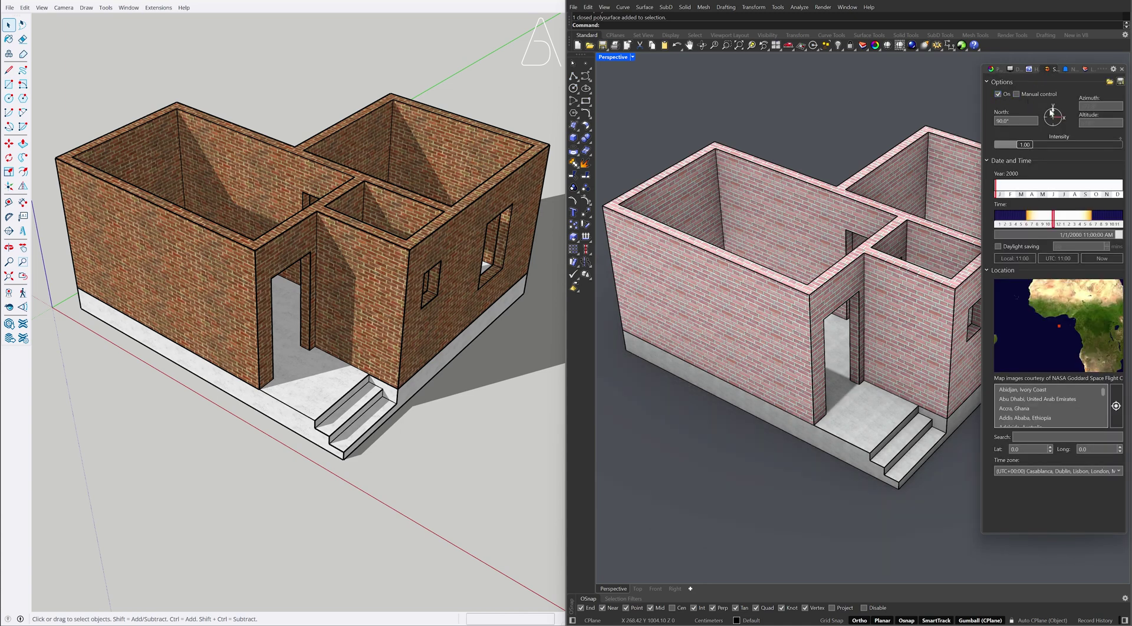
left_click_drag(1051, 112, 1059, 115)
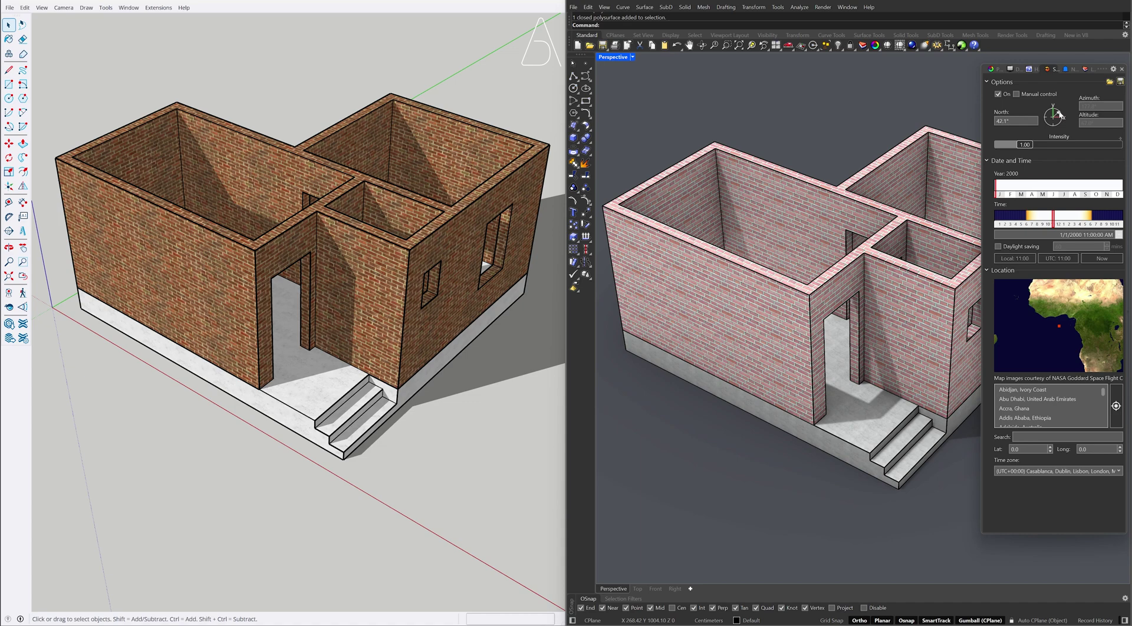
left_click(1121, 69)
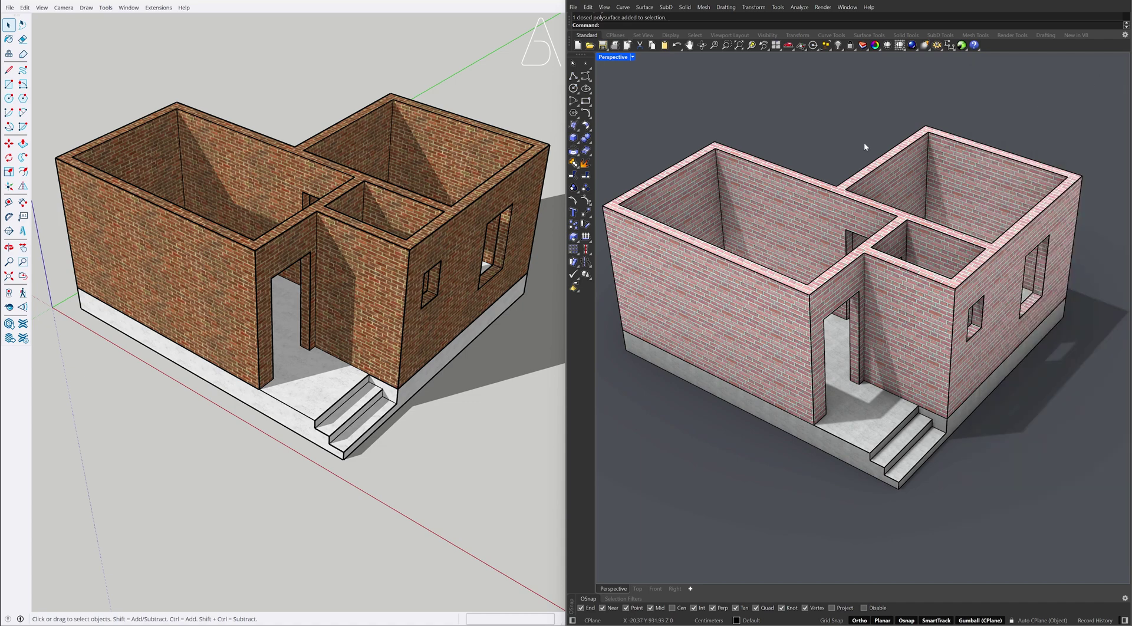
right_click_drag(864, 143, 871, 143)
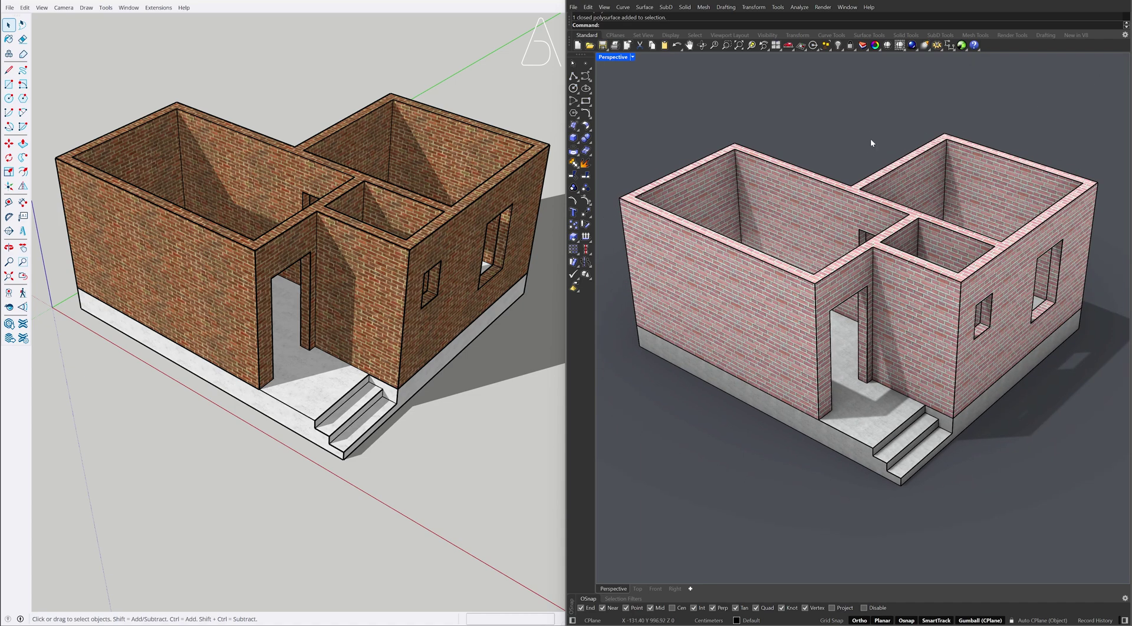